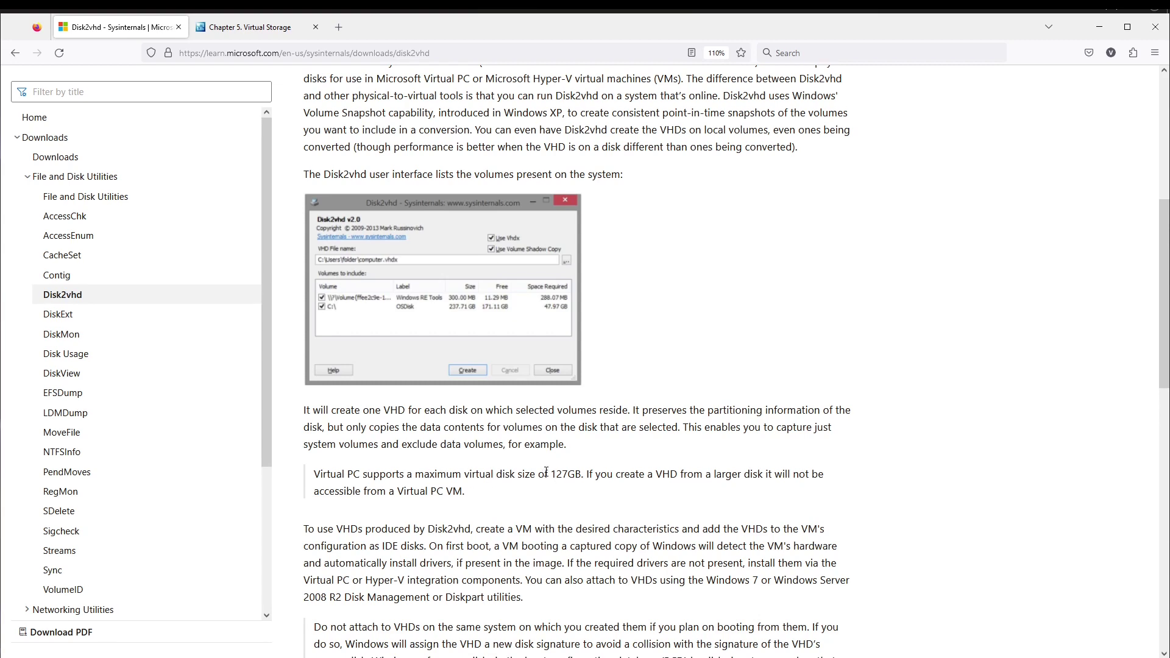
# - Highlight the article's 127GB virtual disk limit note, then open This PC with Win+E
pyautogui.moveTo(560, 473); pyautogui.dragTo(587, 474)
pyautogui.click(626, 491)
pyautogui.scroll(10, 625, 490)
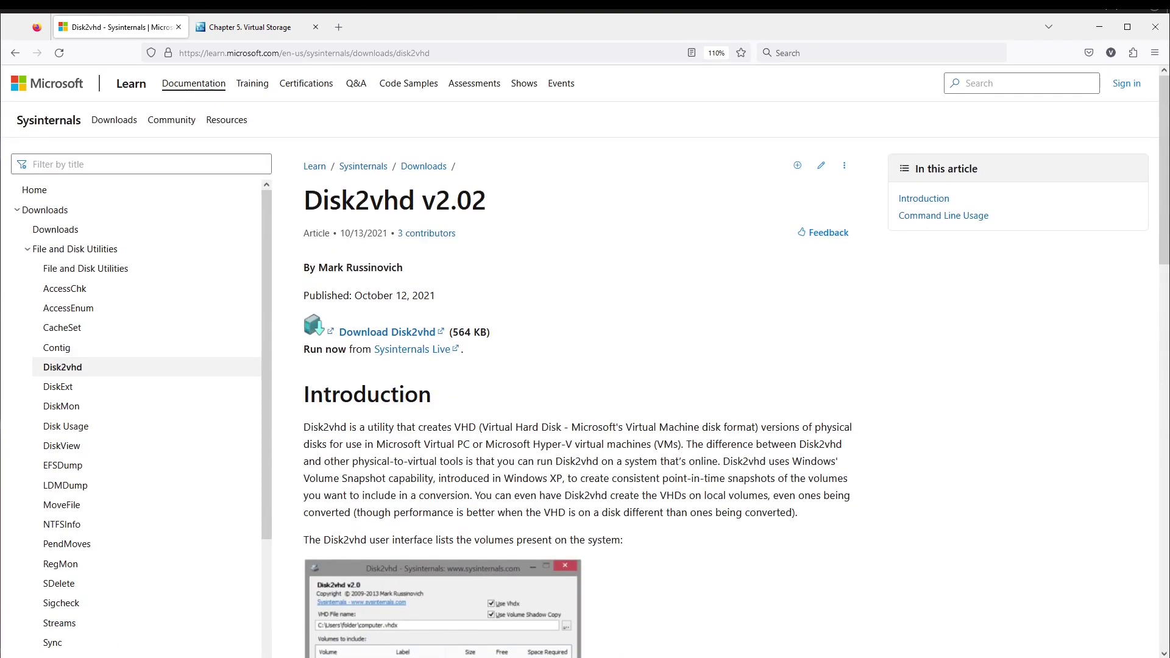
pyautogui.press('super+e')
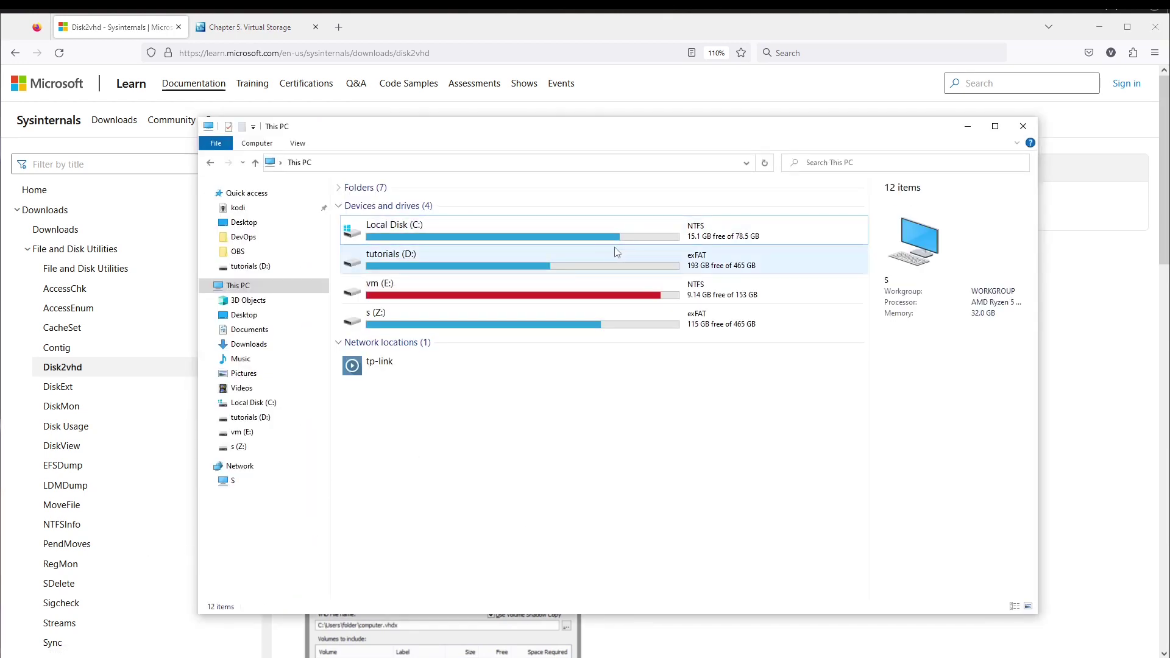
# - View Local Disk (C:) used and free space in the details pane, then close This PC
pyautogui.click(598, 234)
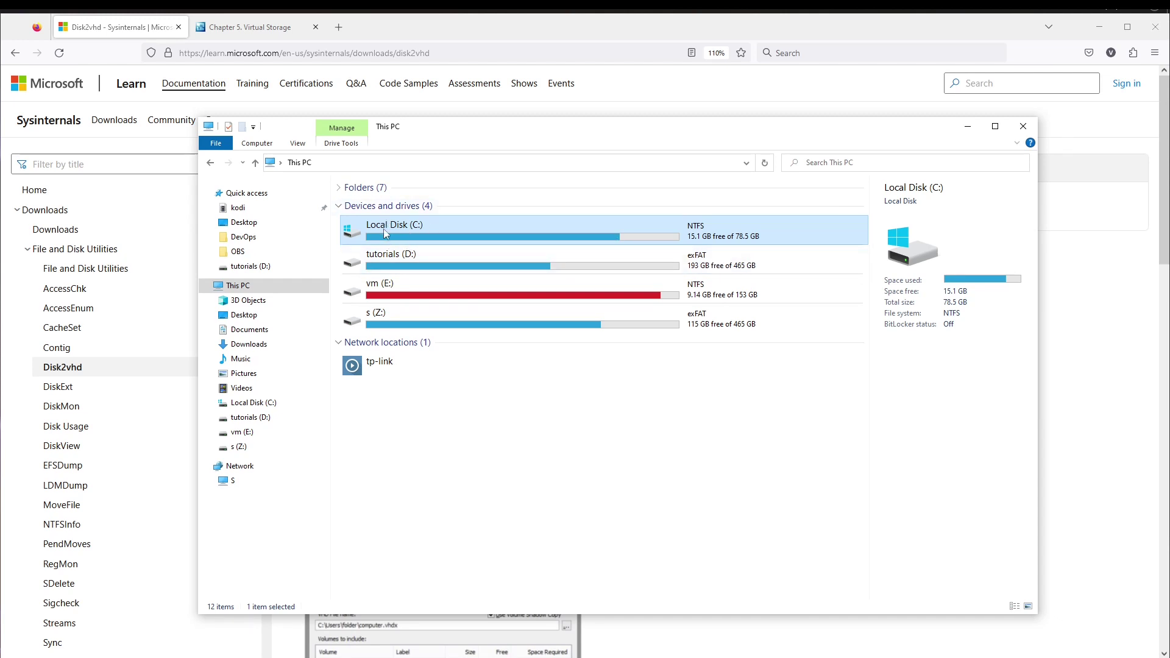
pyautogui.moveTo(642, 264)
pyautogui.click(1022, 126)
pyautogui.scroll(-2, 258, 308)
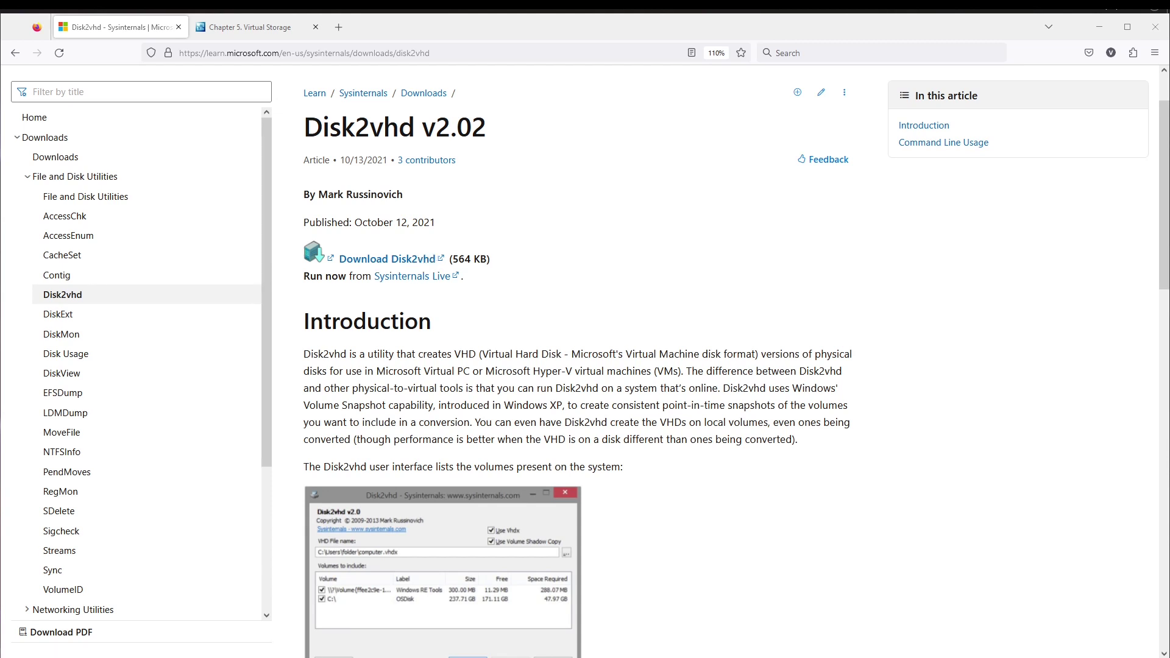
# - Extract Disk2vhd.zip with 7-Zip into a Disk2vhd folder on the Desktop and open it
pyautogui.press('super+e')
pyautogui.moveTo(506, 323); pyautogui.dragTo(504, 94)
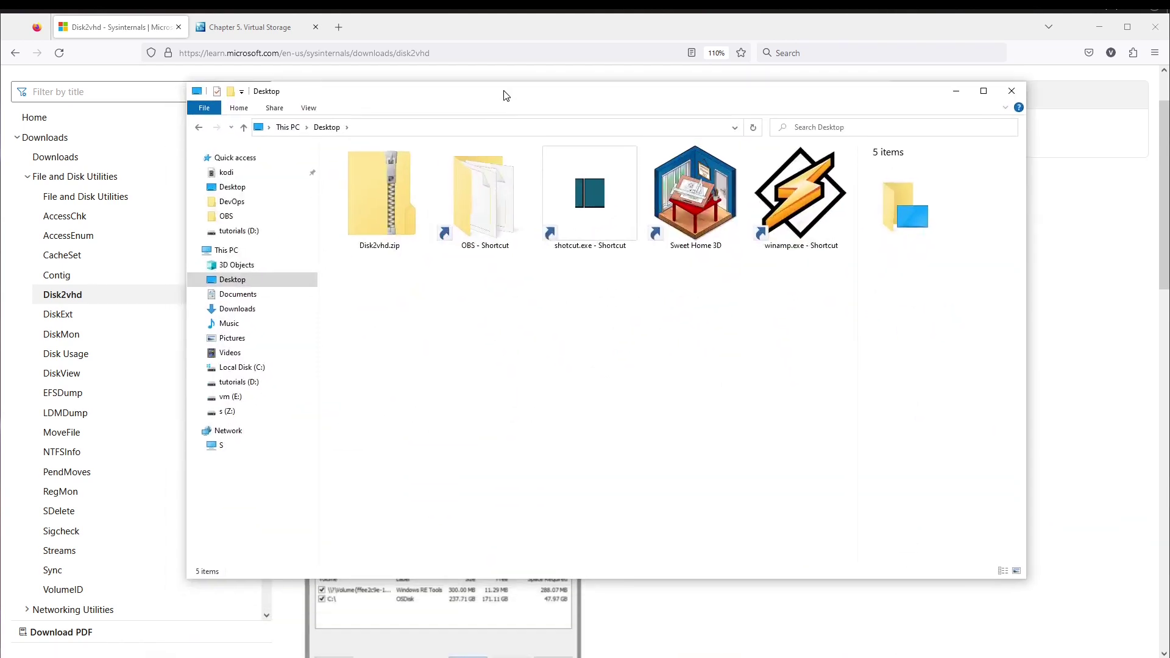
pyautogui.rightClick(395, 200)
pyautogui.moveTo(497, 264)
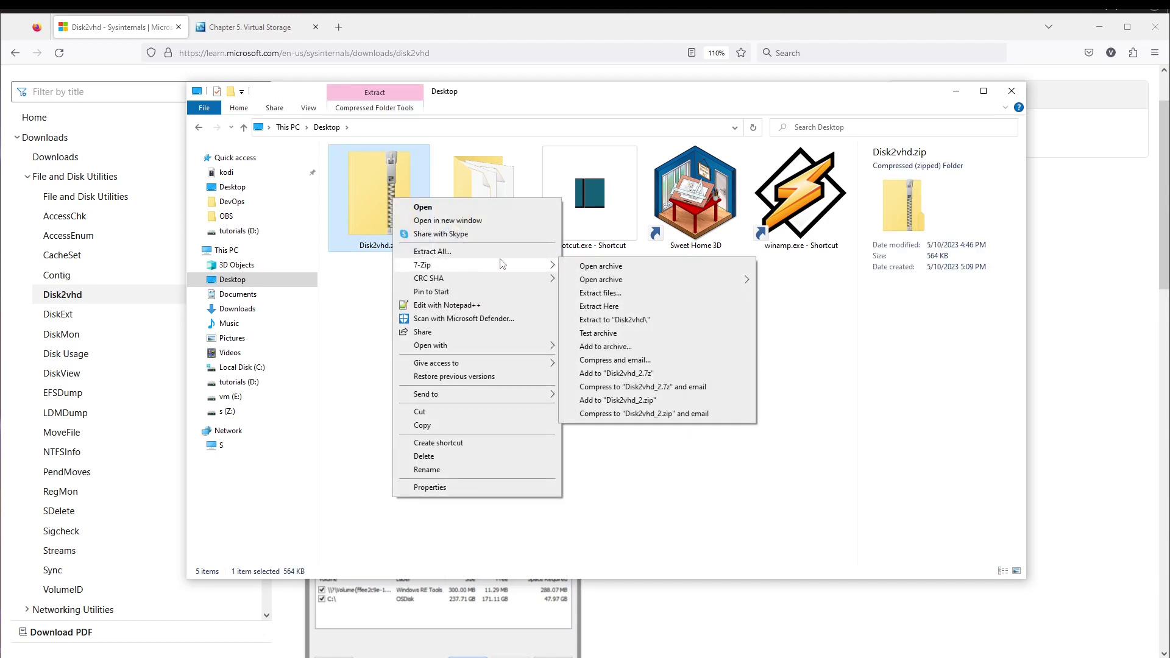
pyautogui.click(668, 322)
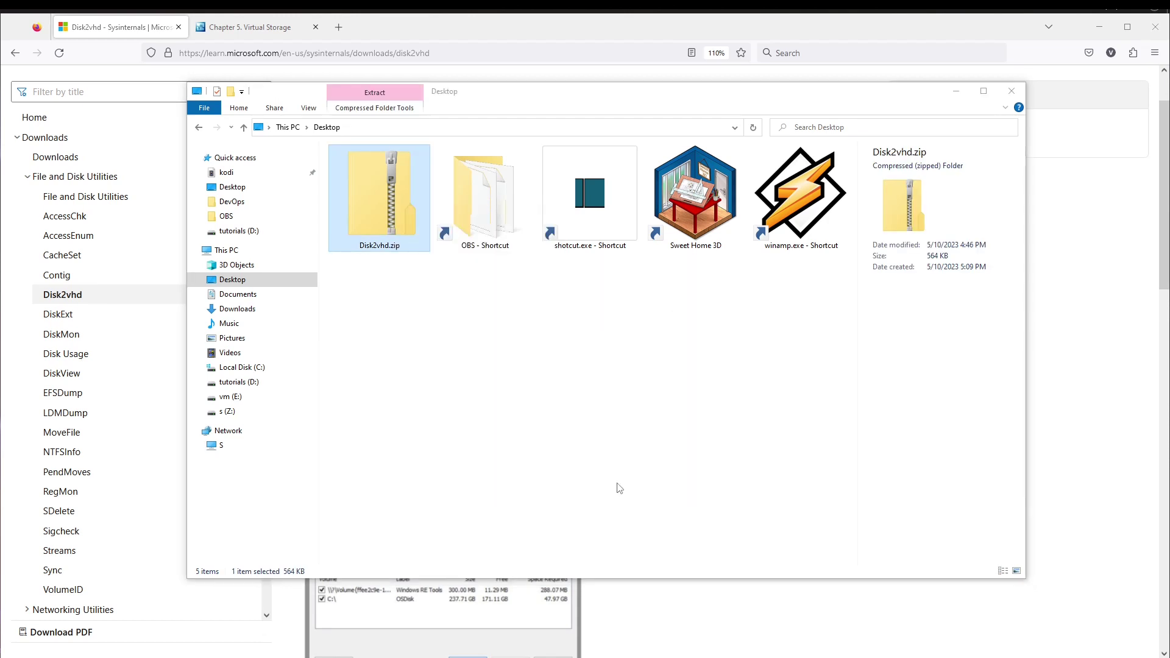
pyautogui.doubleClick(372, 335)
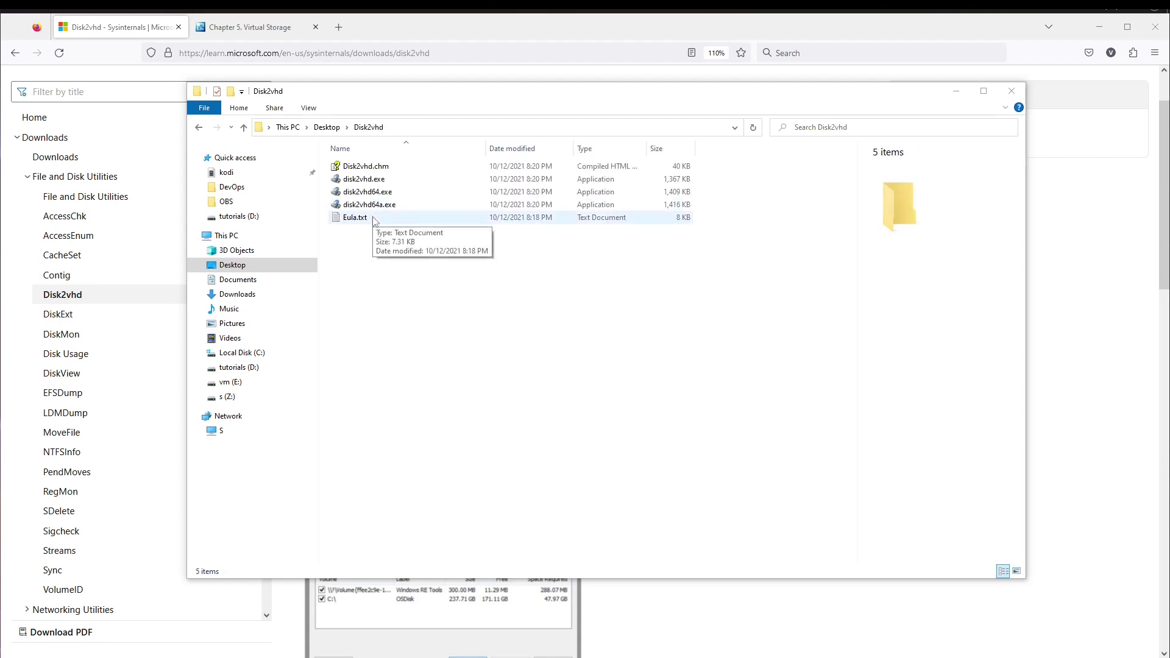
# - Run disk2vhd64.exe as administrator
pyautogui.rightClick(369, 193)
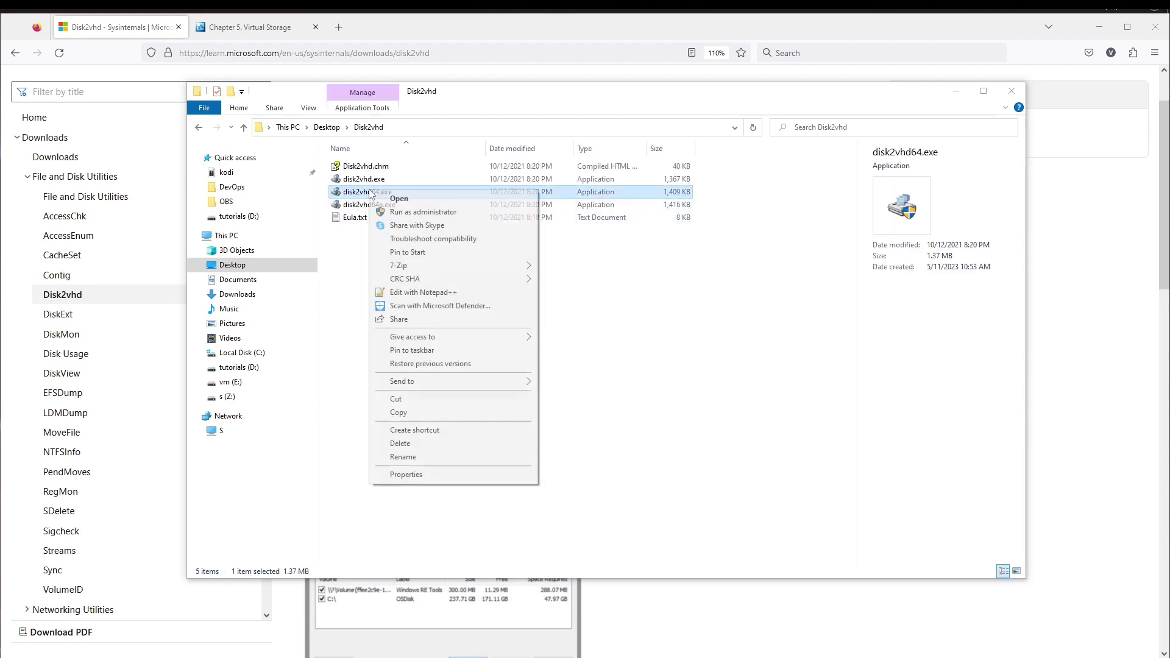
pyautogui.click(357, 209)
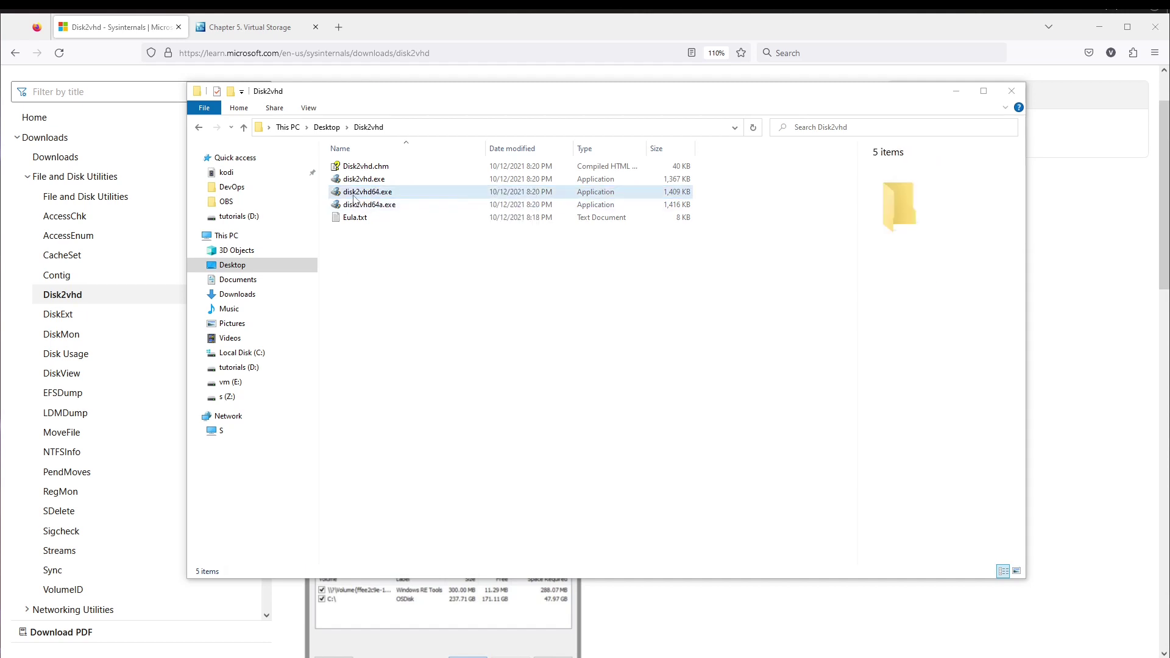
pyautogui.moveTo(353, 198)
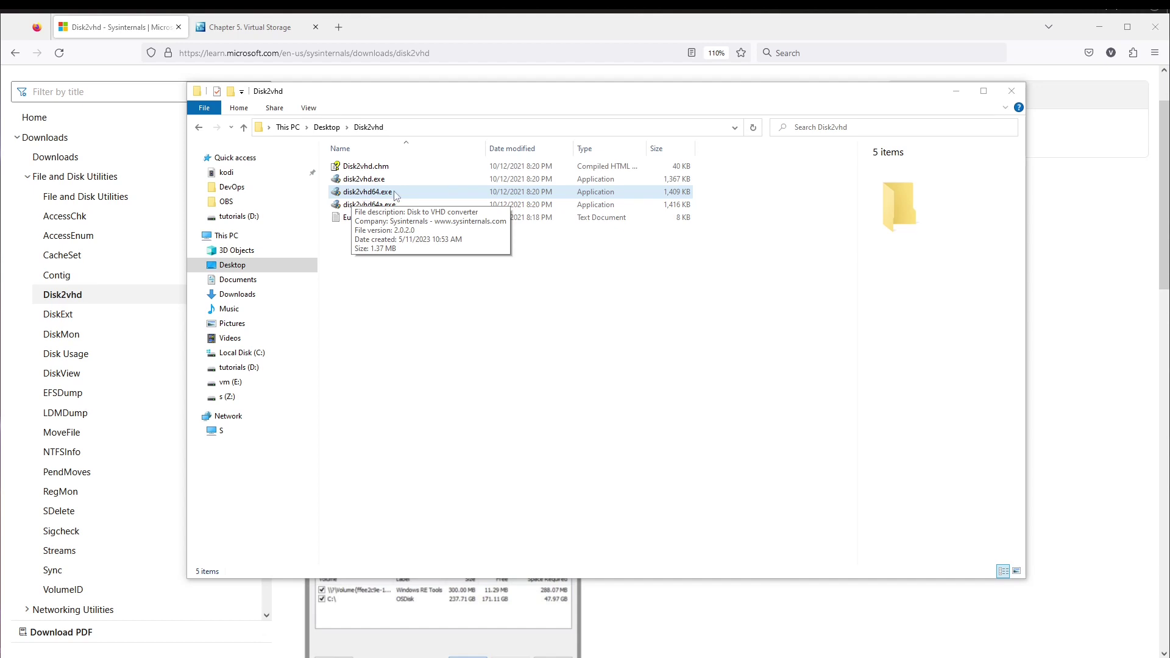
pyautogui.rightClick(394, 193)
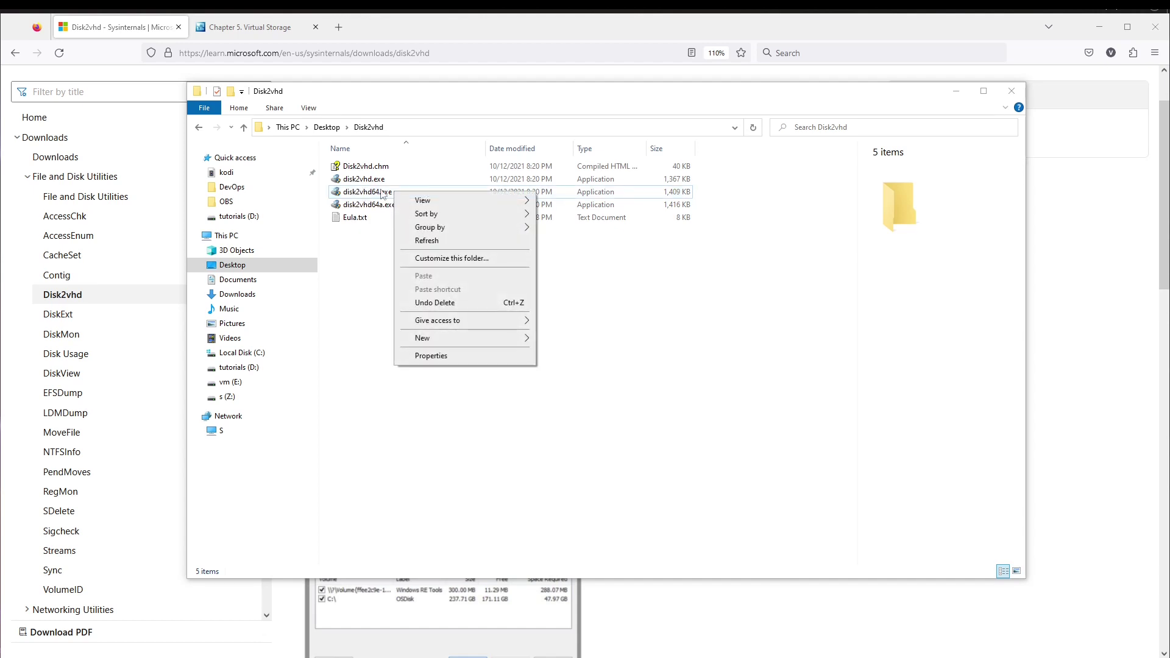
pyautogui.click(374, 191)
pyautogui.rightClick(374, 189)
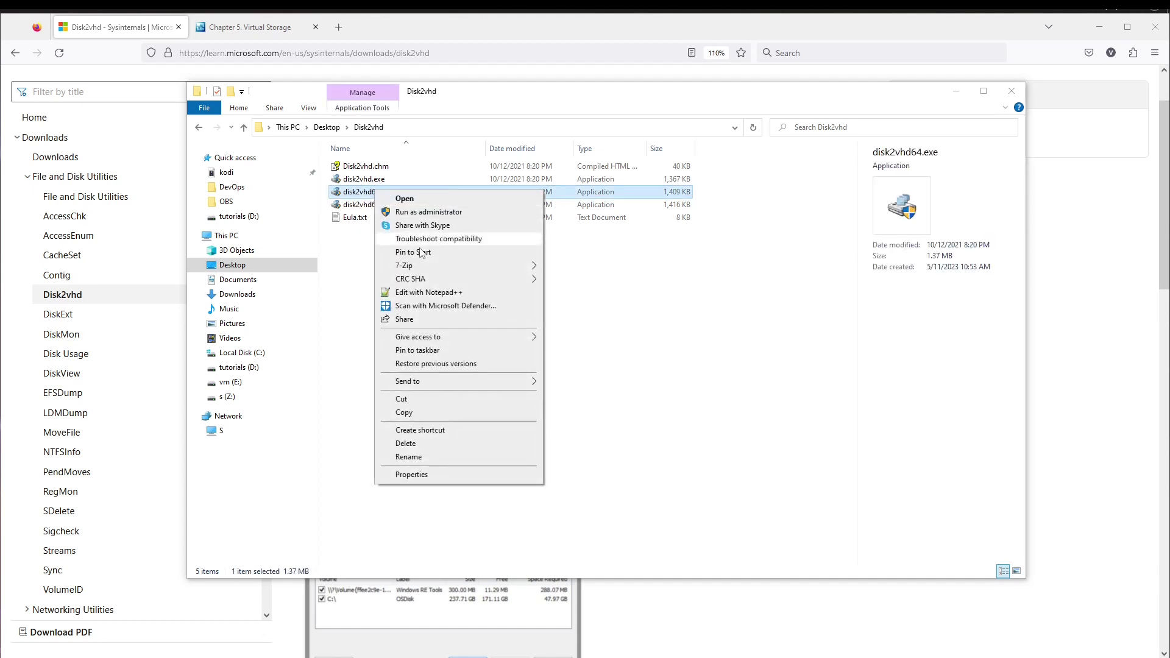
pyautogui.click(432, 213)
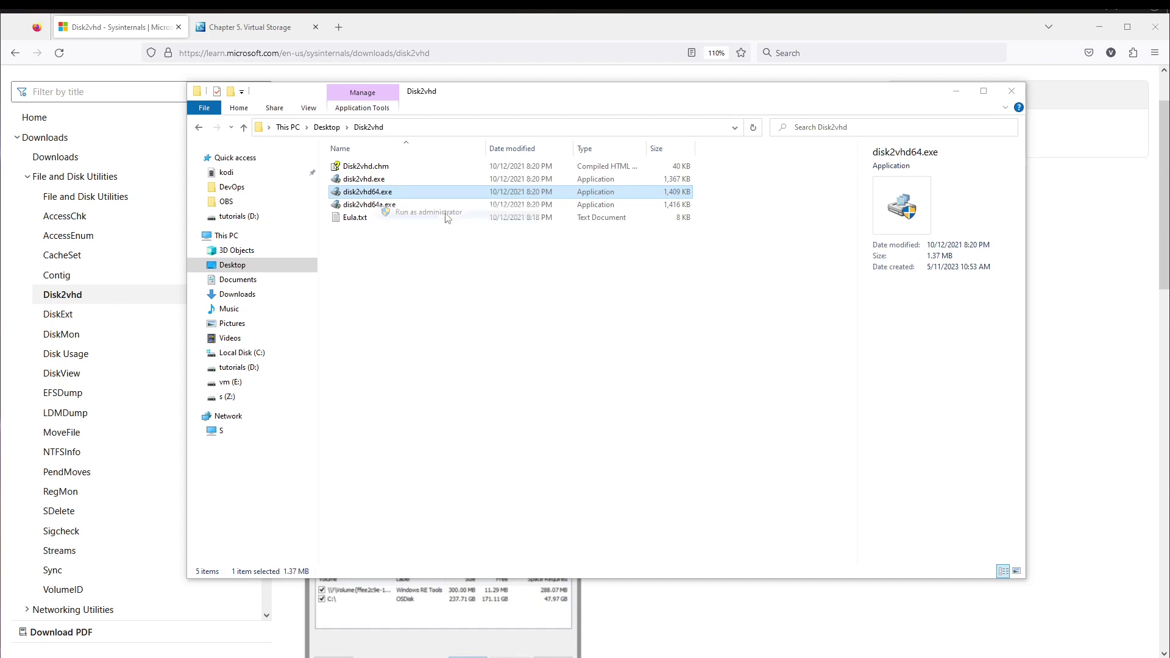
pyautogui.click(25, 553)
pyautogui.hotkey('ctrl', 'a')
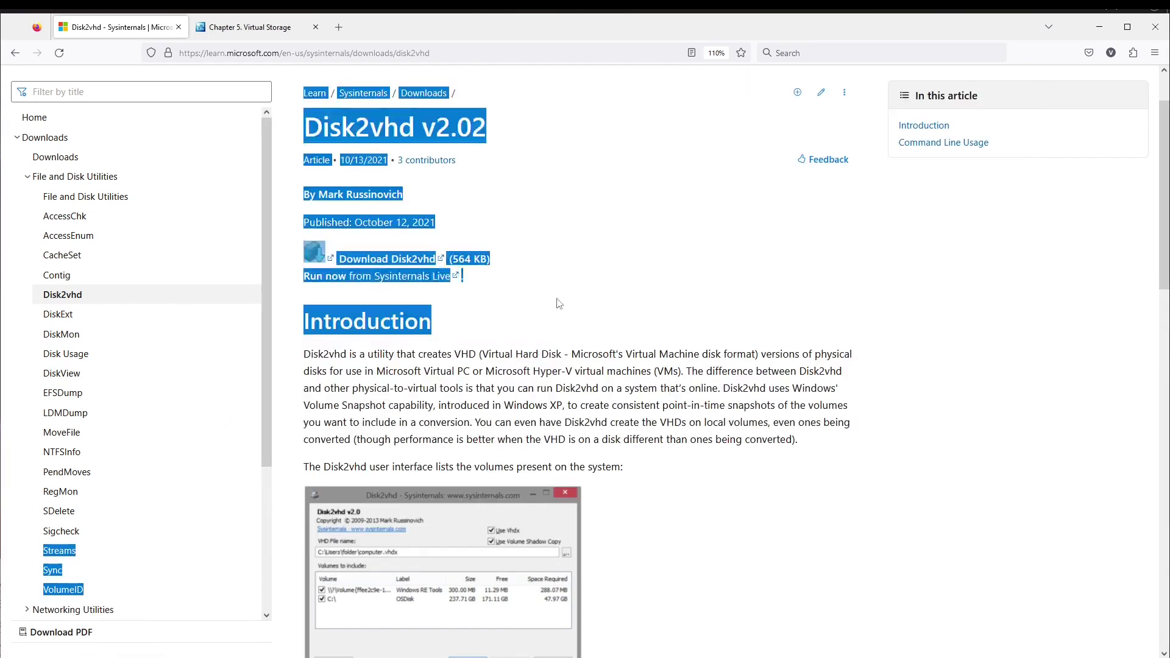
# - Accept the Disk2vhd license agreement
pyautogui.click(341, 422)
pyautogui.moveTo(59, 562); pyautogui.dragTo(393, 170)
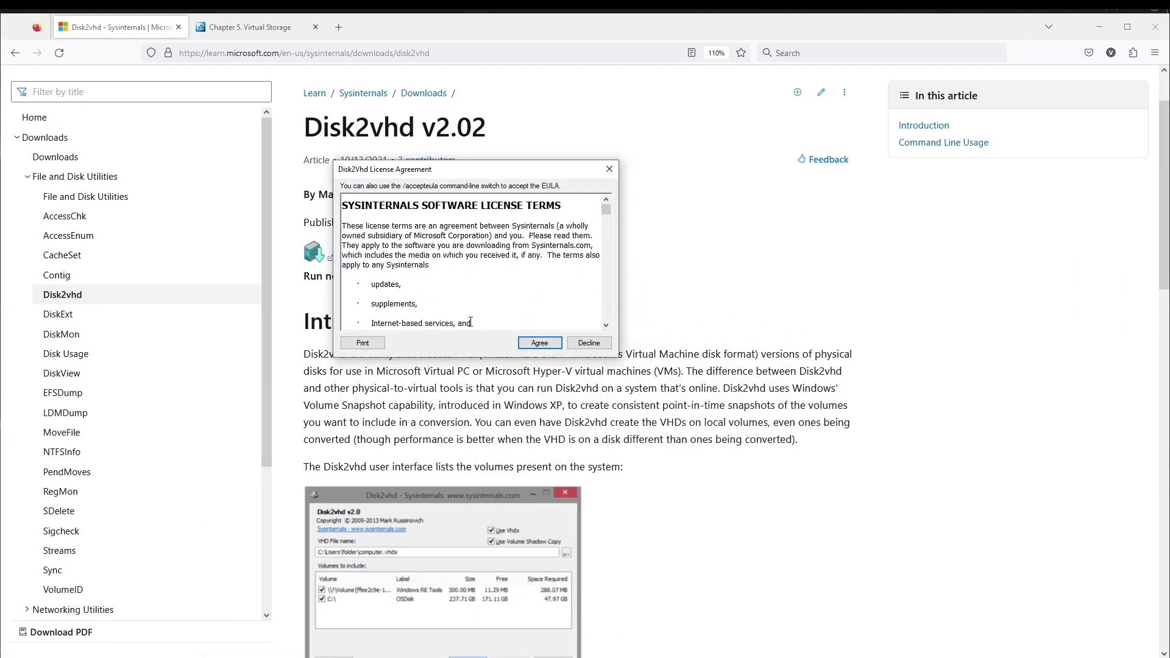
pyautogui.click(528, 342)
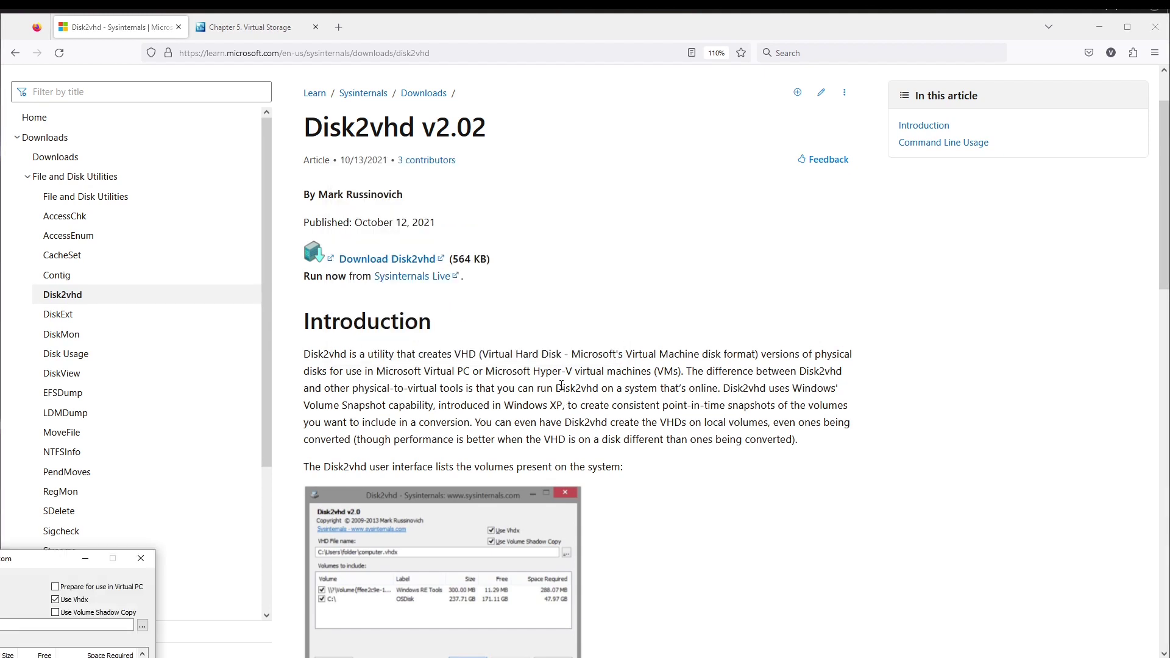
# - Enlarge the Disk2vhd window, widen the Volume column, and exclude the Z:\ and E:\ volumes
pyautogui.moveTo(12, 561); pyautogui.dragTo(483, 166)
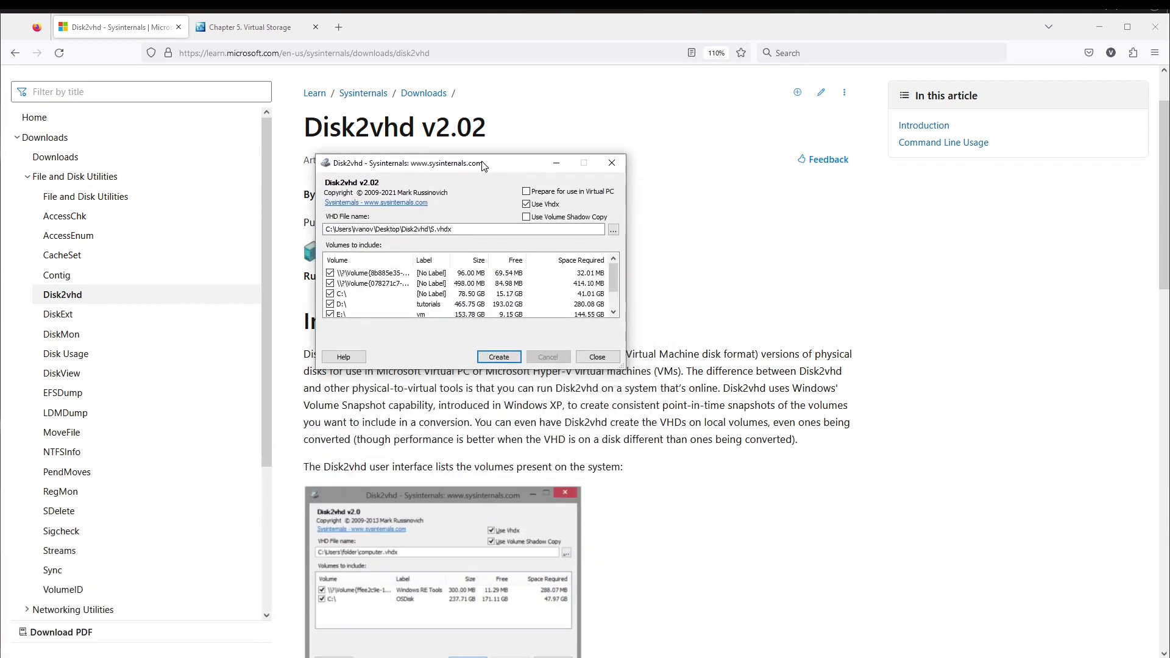
pyautogui.moveTo(624, 366); pyautogui.dragTo(882, 547)
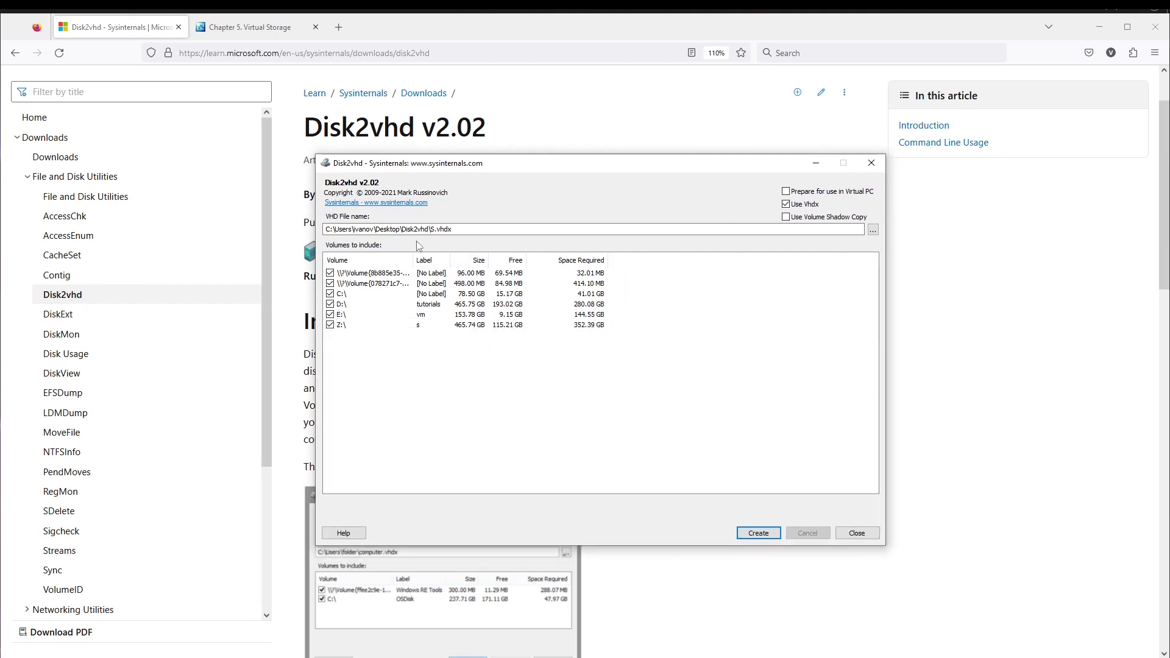
pyautogui.moveTo(415, 258); pyautogui.dragTo(476, 259)
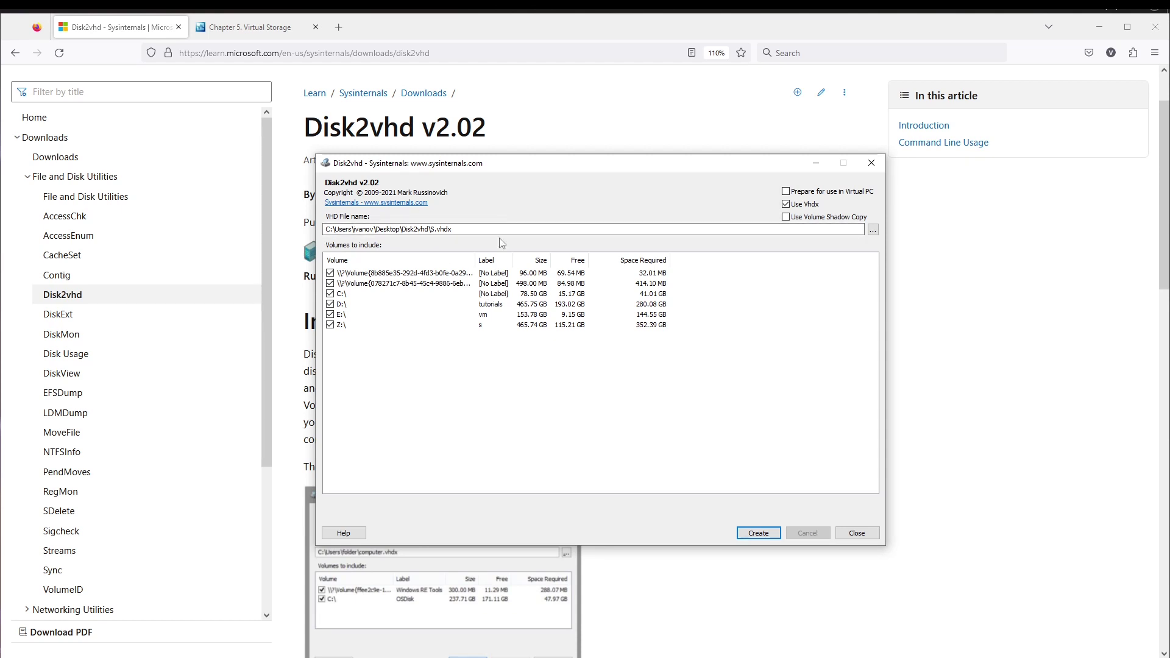
pyautogui.click(330, 325)
pyautogui.click(330, 314)
pyautogui.moveTo(478, 263); pyautogui.dragTo(556, 262)
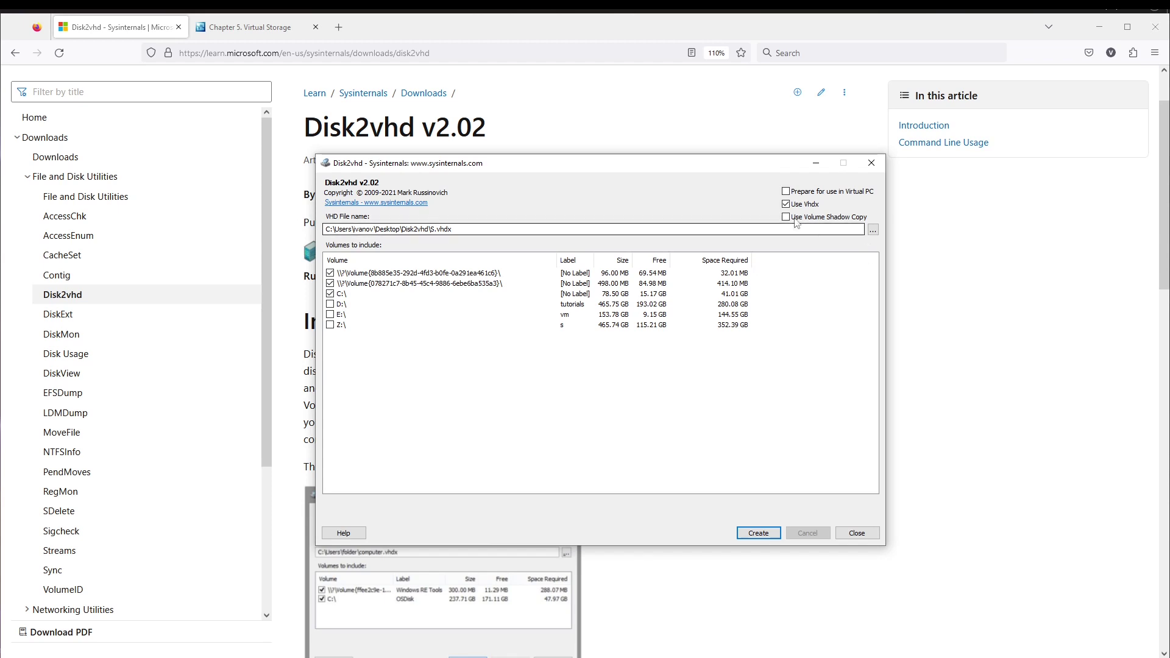
pyautogui.moveTo(547, 165); pyautogui.dragTo(506, 161)
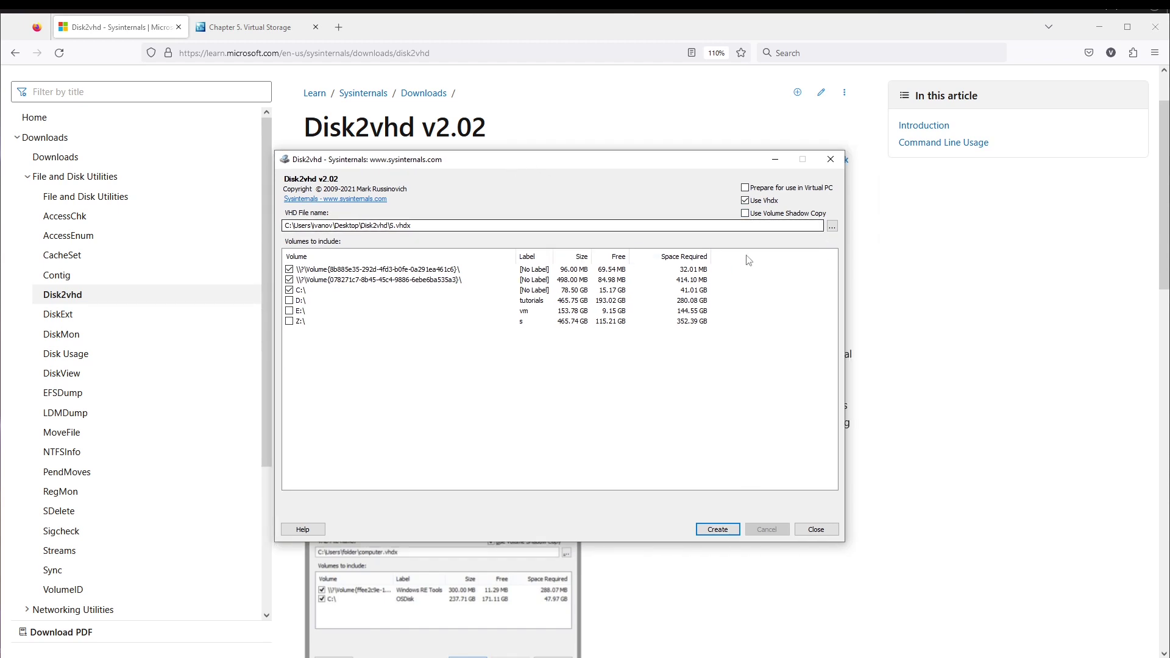
# - Browse for the VHD output location and open the tutorials (D:) drive
pyautogui.click(833, 227)
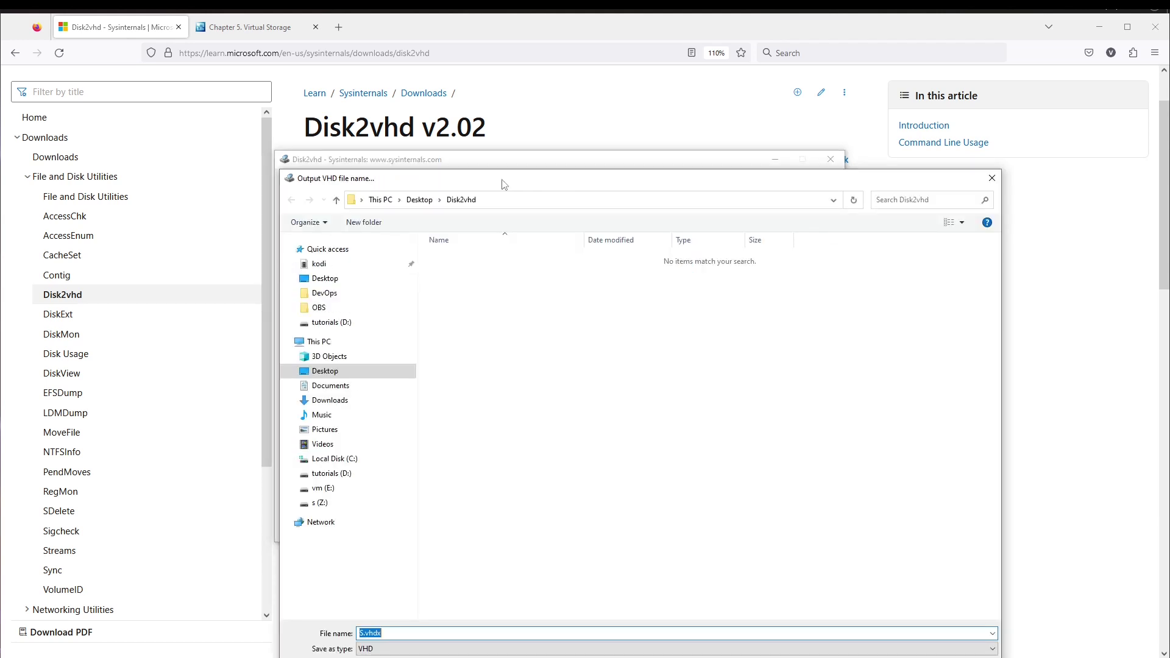
pyautogui.moveTo(504, 183); pyautogui.dragTo(612, 126)
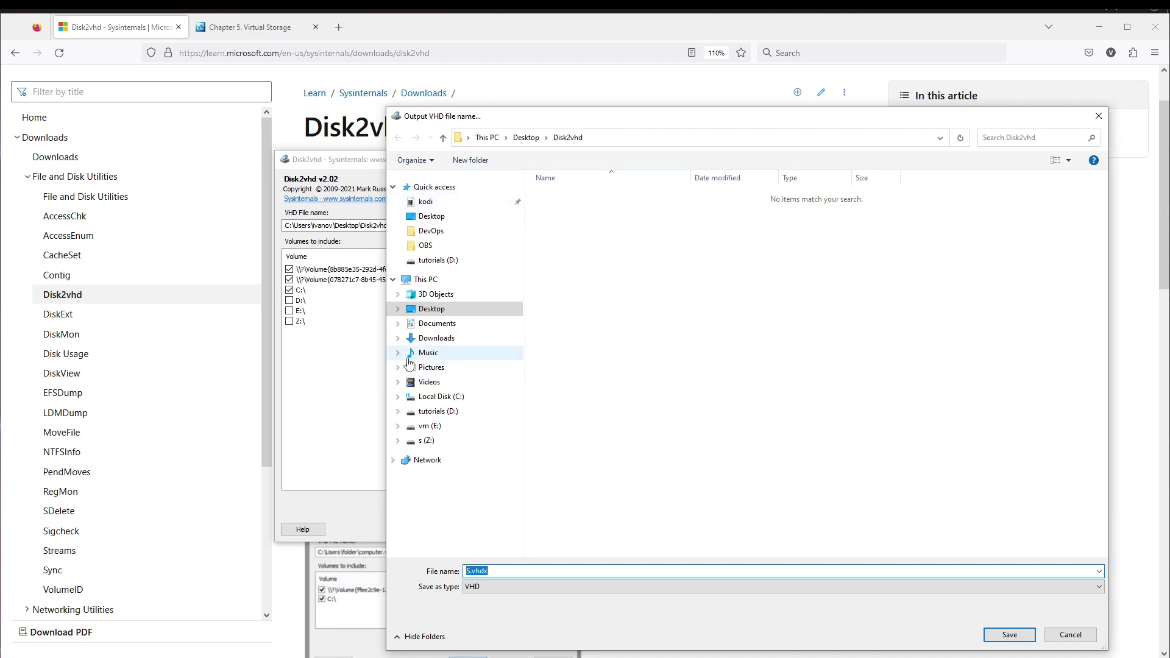
pyautogui.moveTo(387, 108); pyautogui.dragTo(408, 337)
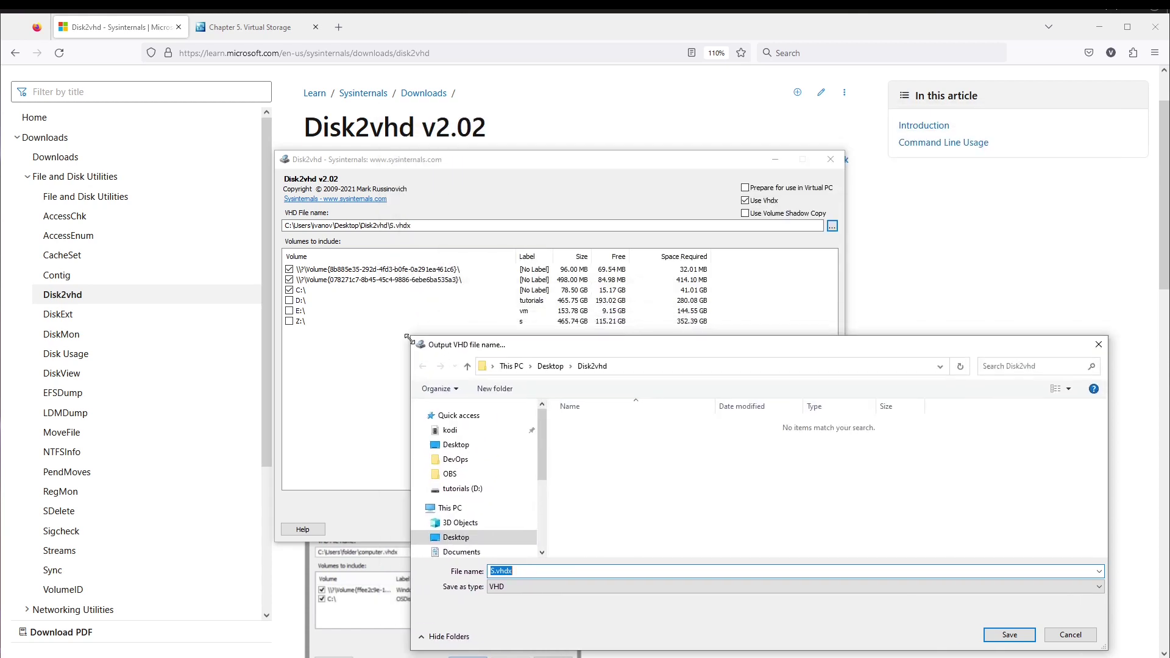
pyautogui.moveTo(582, 345); pyautogui.dragTo(468, 229)
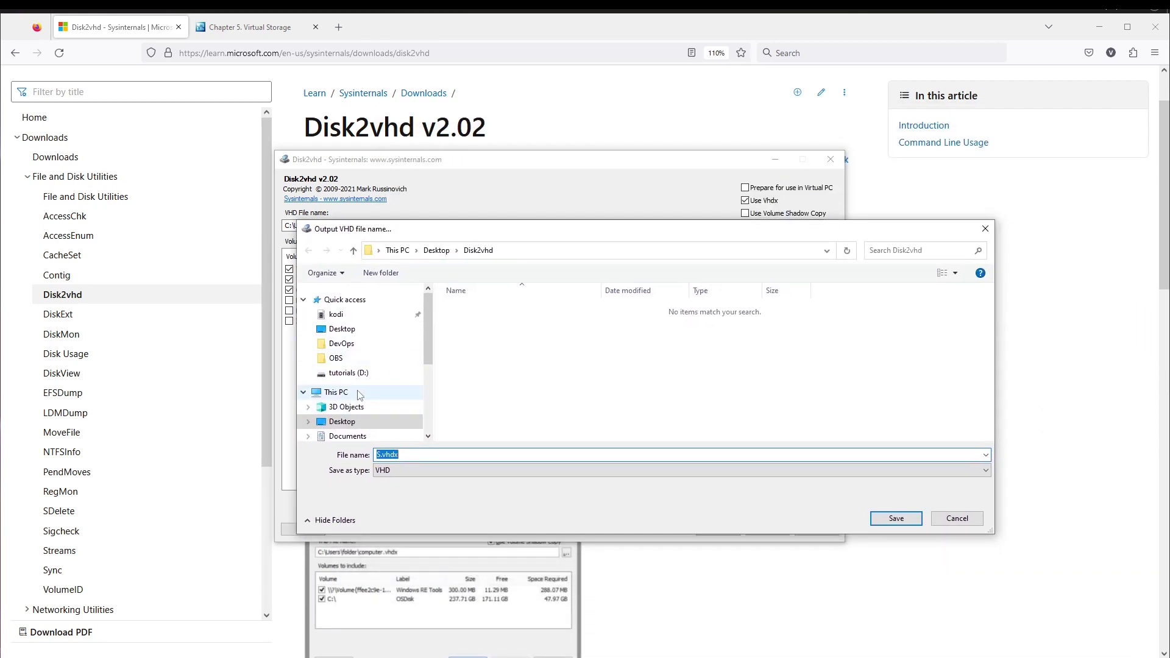
pyautogui.click(336, 393)
pyautogui.scroll(-1, 674, 383)
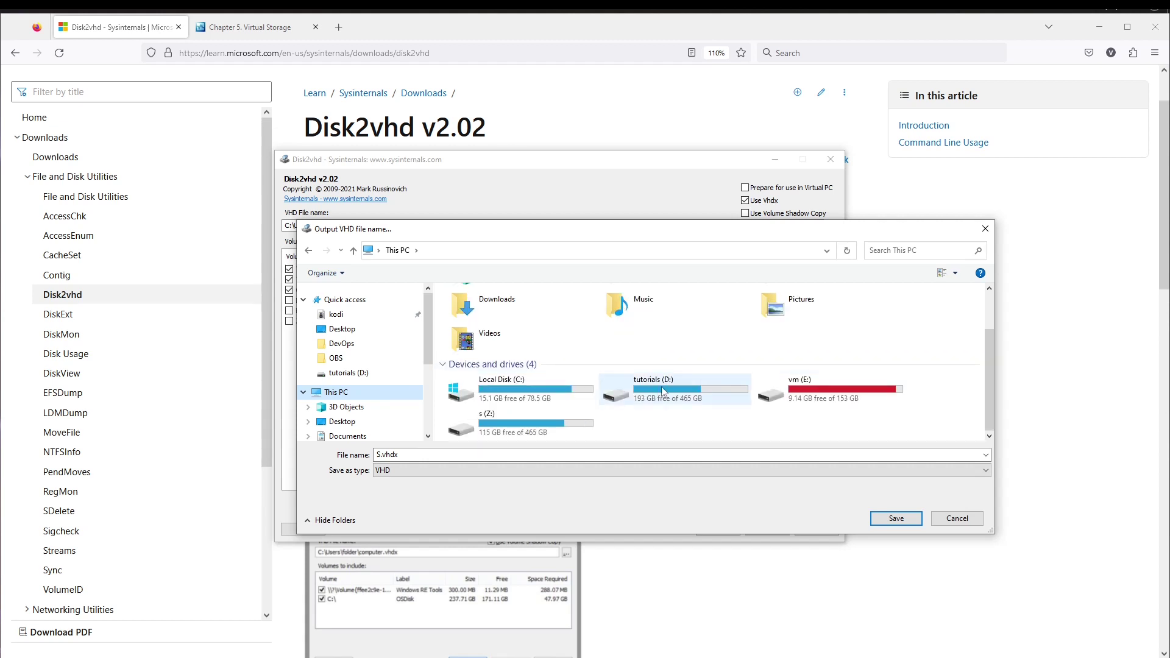
pyautogui.doubleClick(632, 397)
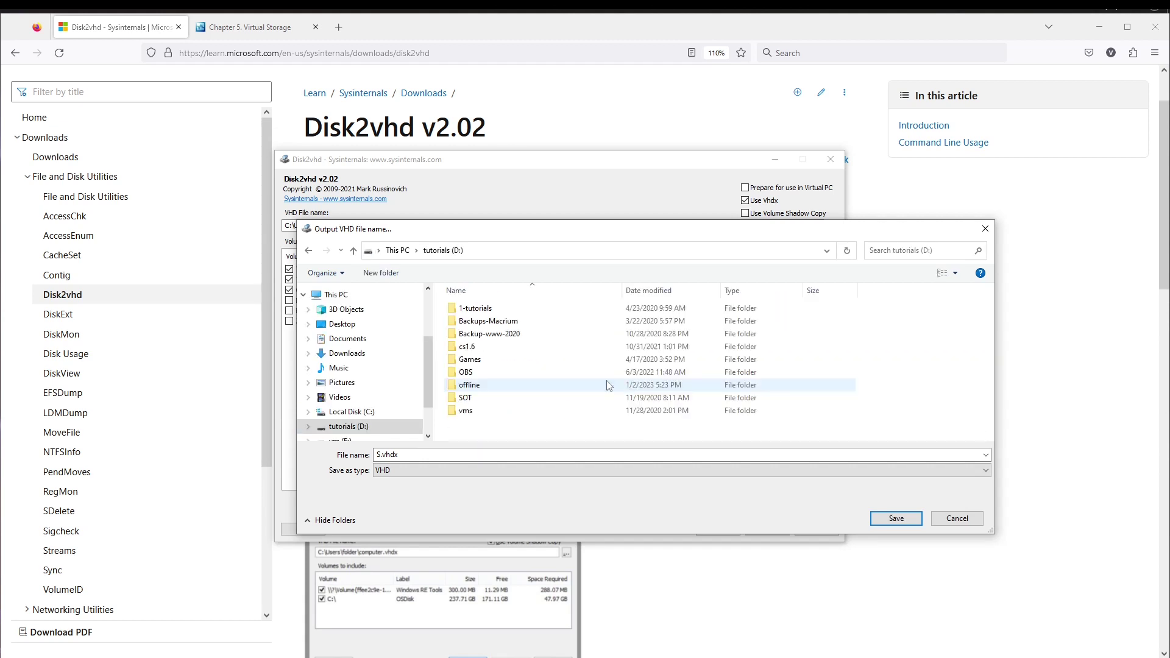
# - Create a Wind-10-vhd folder on tutorials (D:) and save the image there
pyautogui.click(380, 273)
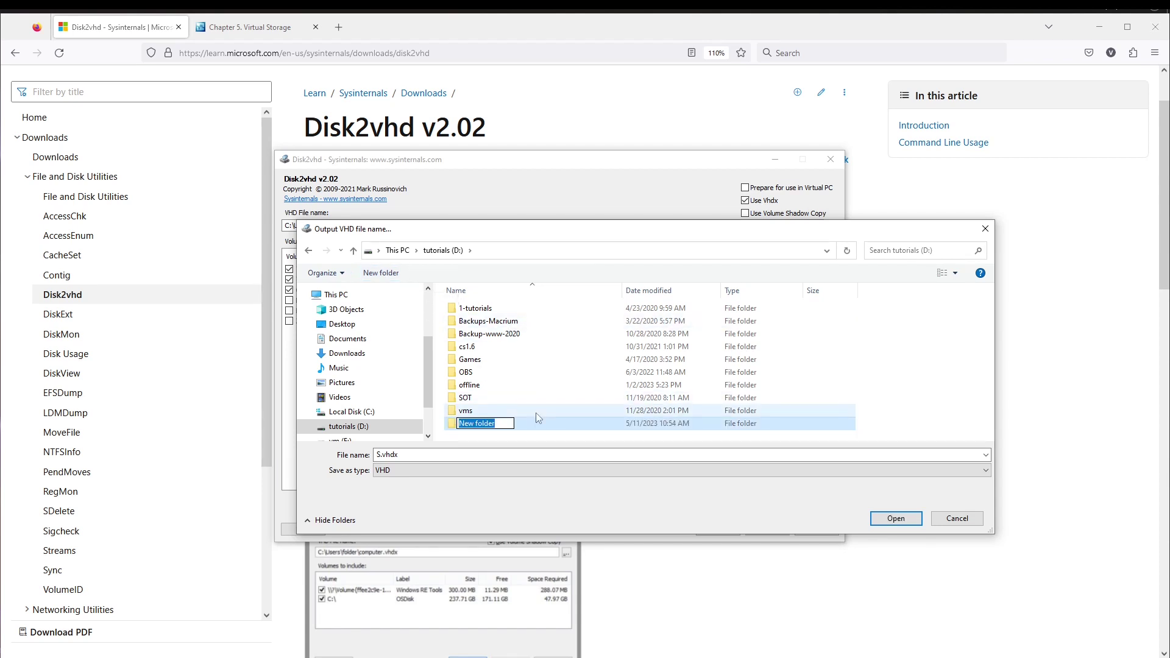
pyautogui.write('Wind-10-vhd')
pyautogui.press('Return')
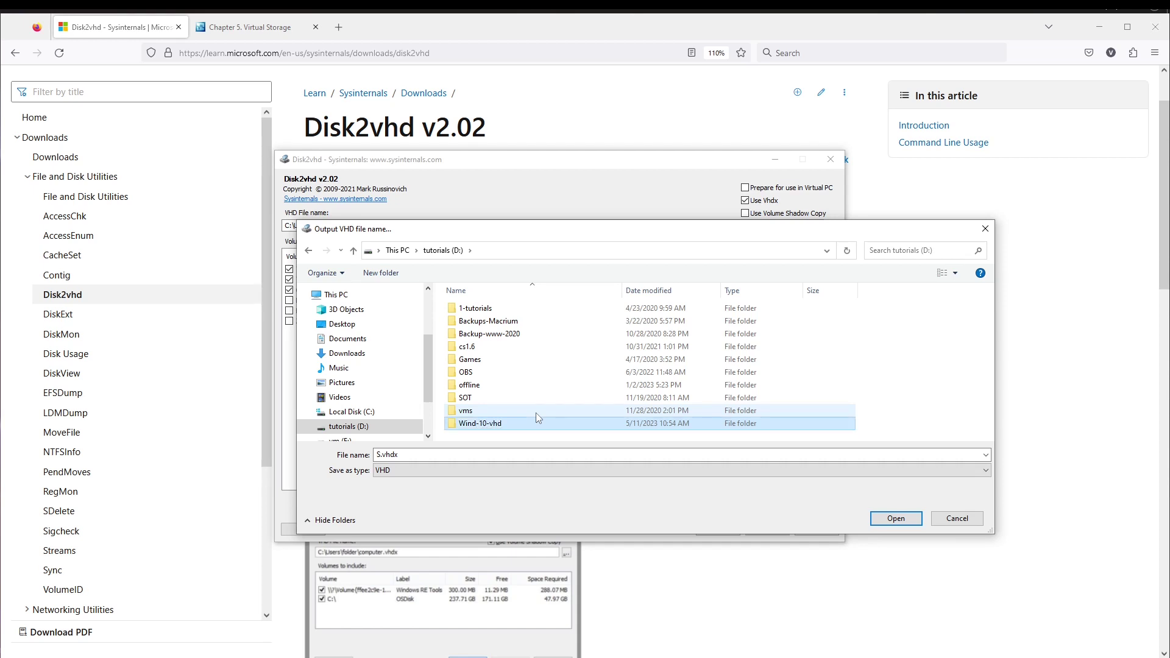
pyautogui.click(904, 527)
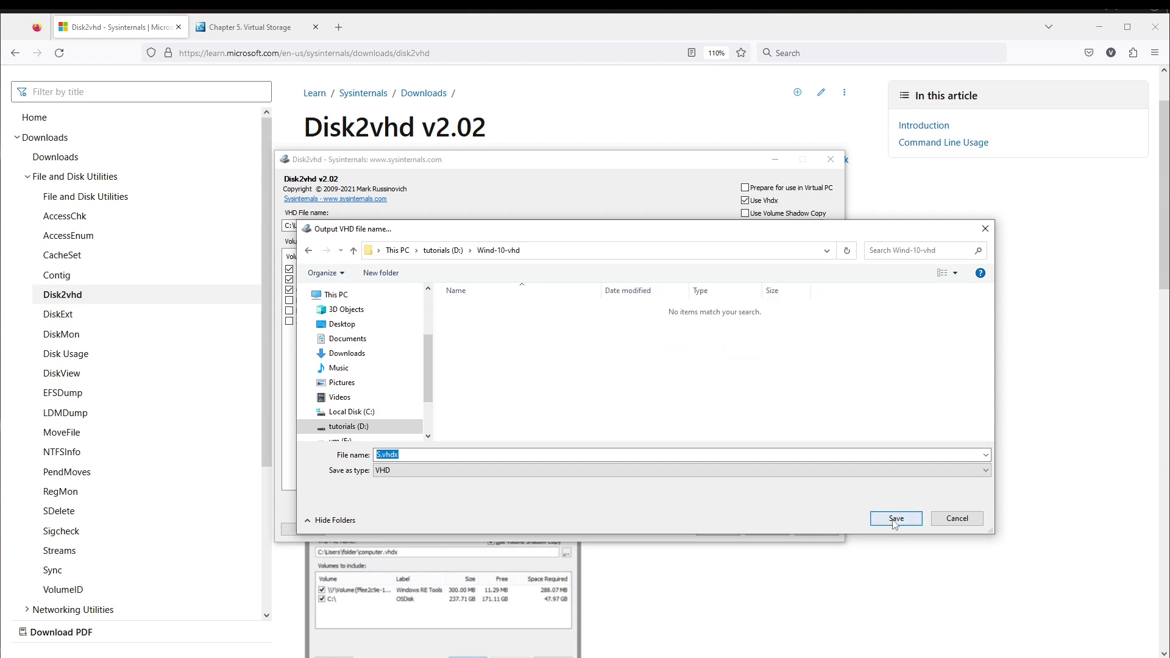
pyautogui.click(904, 527)
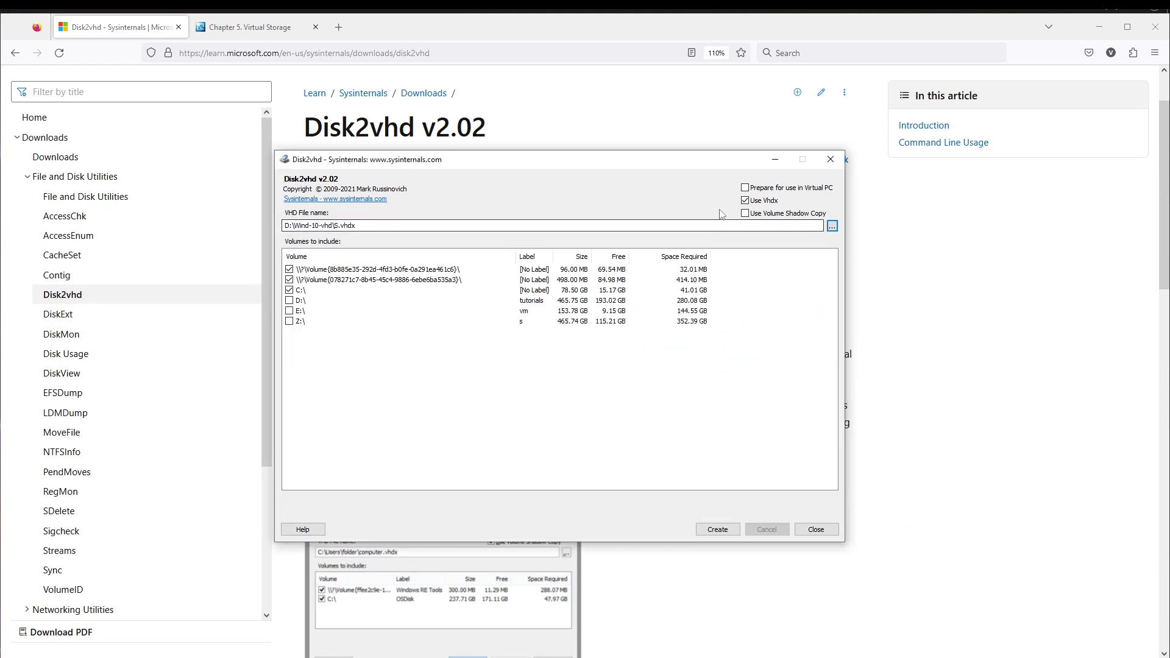
# - Turn off Use Vhdx so the target is D:\Wind-10-vhd\S.vhd, then show the VirtualBox Chapter 5 storage page
pyautogui.moveTo(491, 161)
pyautogui.mouseDown()
pyautogui.moveTo(520, 135)
pyautogui.moveTo(493, 146)
pyautogui.mouseUp()
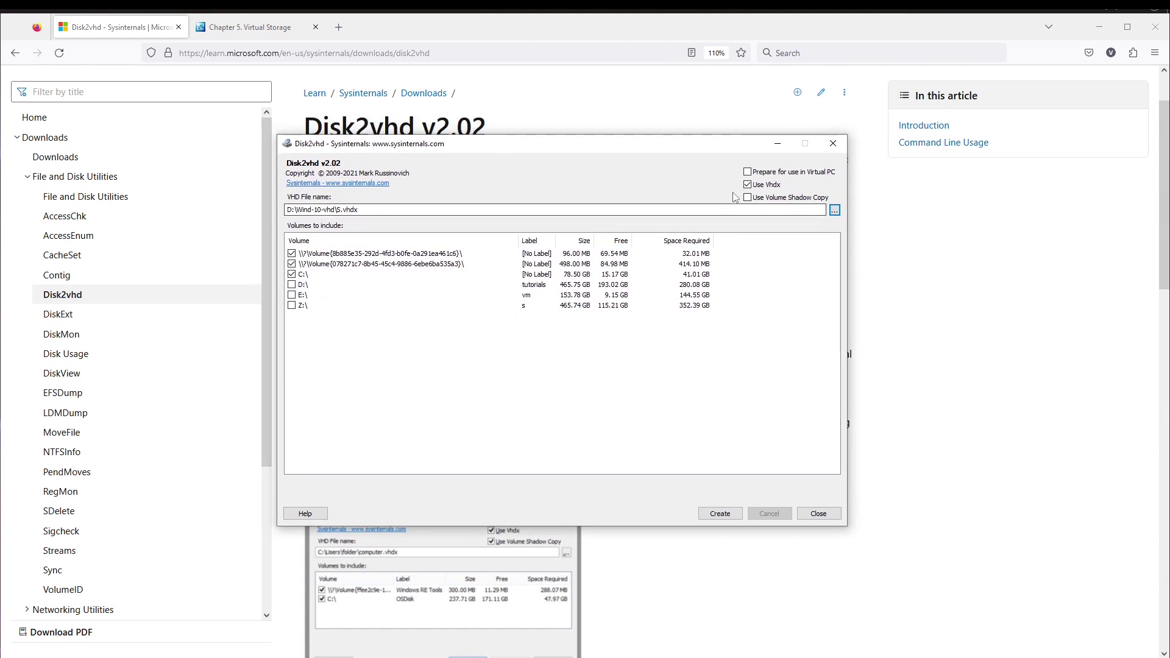
pyautogui.moveTo(585, 133); pyautogui.dragTo(585, 150)
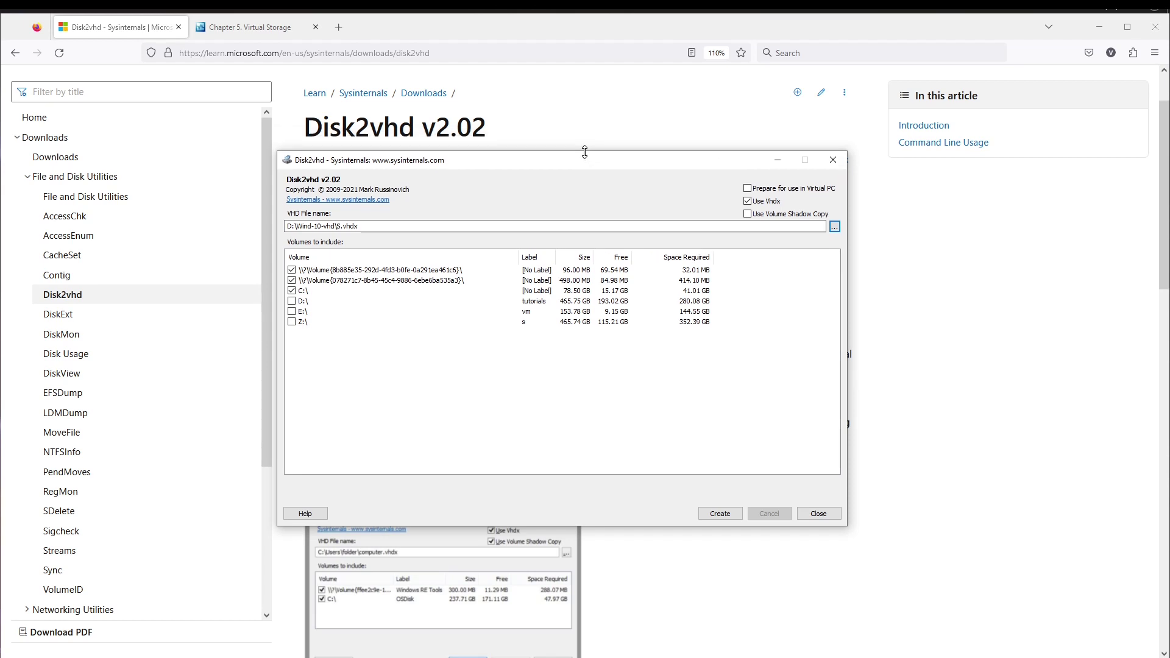
pyautogui.click(748, 202)
pyautogui.moveTo(587, 156); pyautogui.dragTo(609, 164)
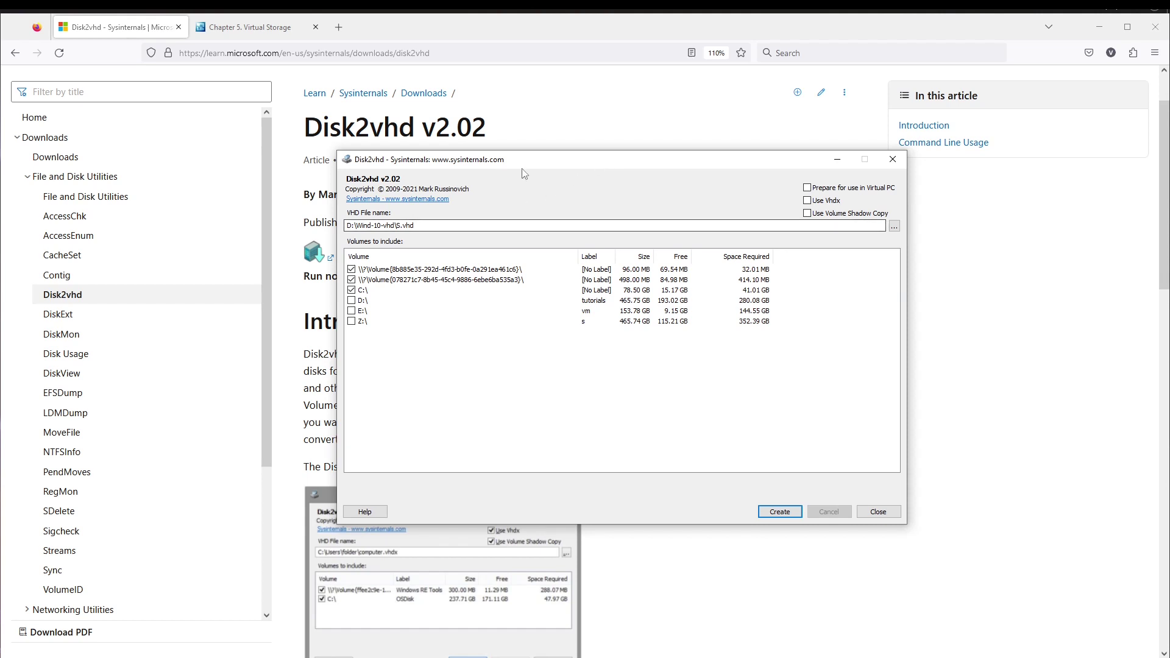
pyautogui.moveTo(518, 160); pyautogui.dragTo(543, 158)
pyautogui.click(250, 28)
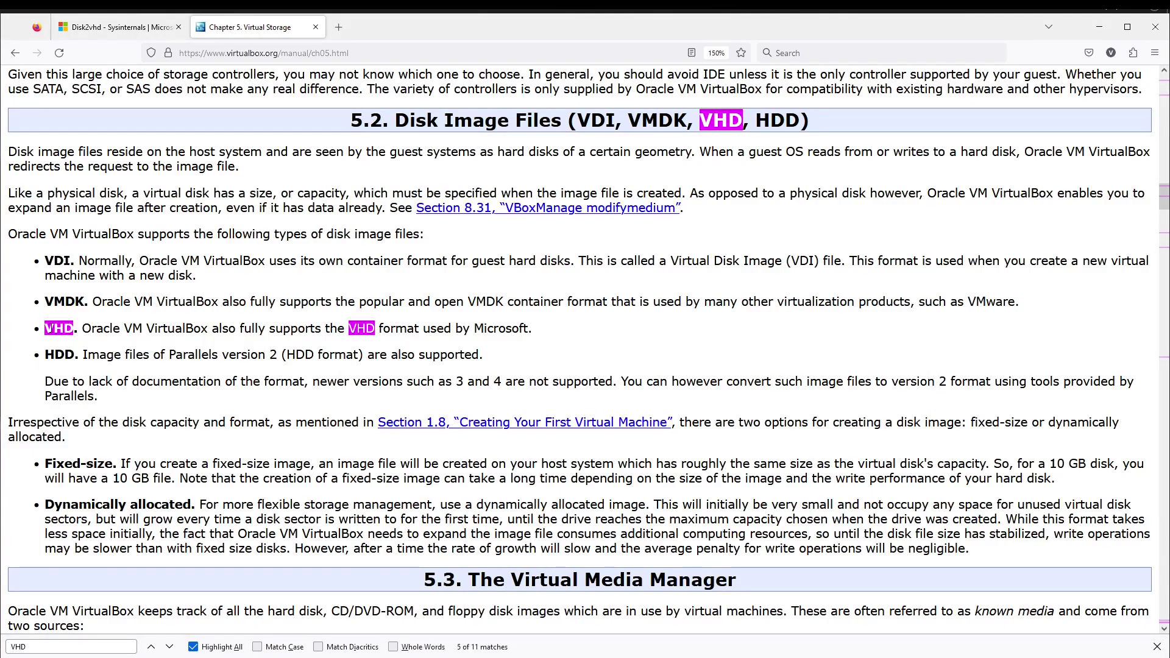
# - Highlight the manual line saying VirtualBox supports VHD, then go back to the Disk2vhd article
pyautogui.moveTo(44, 327); pyautogui.dragTo(437, 329)
pyautogui.click(437, 329)
pyautogui.click(114, 28)
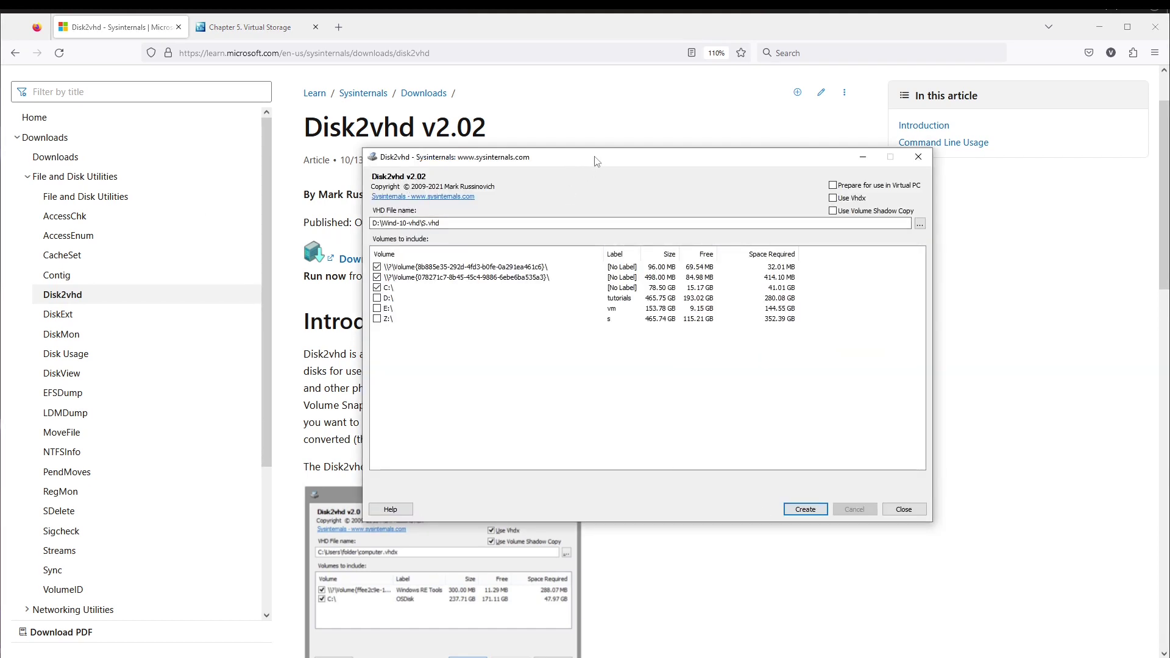
# - Create the S.vhd export and close Disk2vhd after it completes successfully
pyautogui.moveTo(597, 161); pyautogui.dragTo(544, 165)
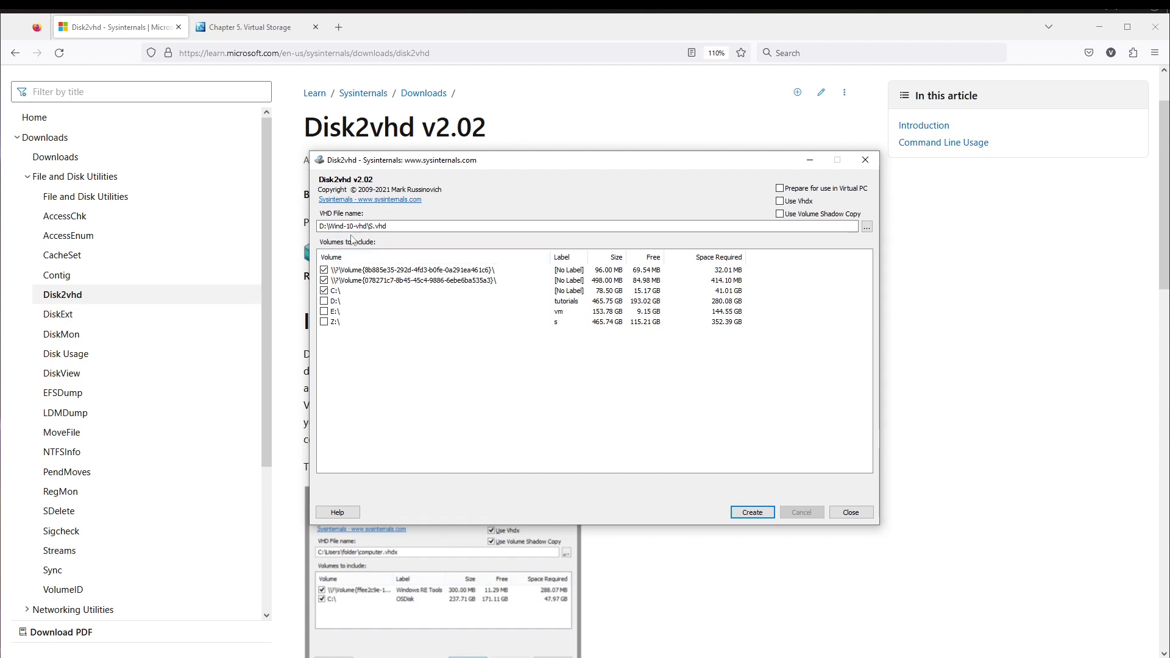
pyautogui.click(749, 512)
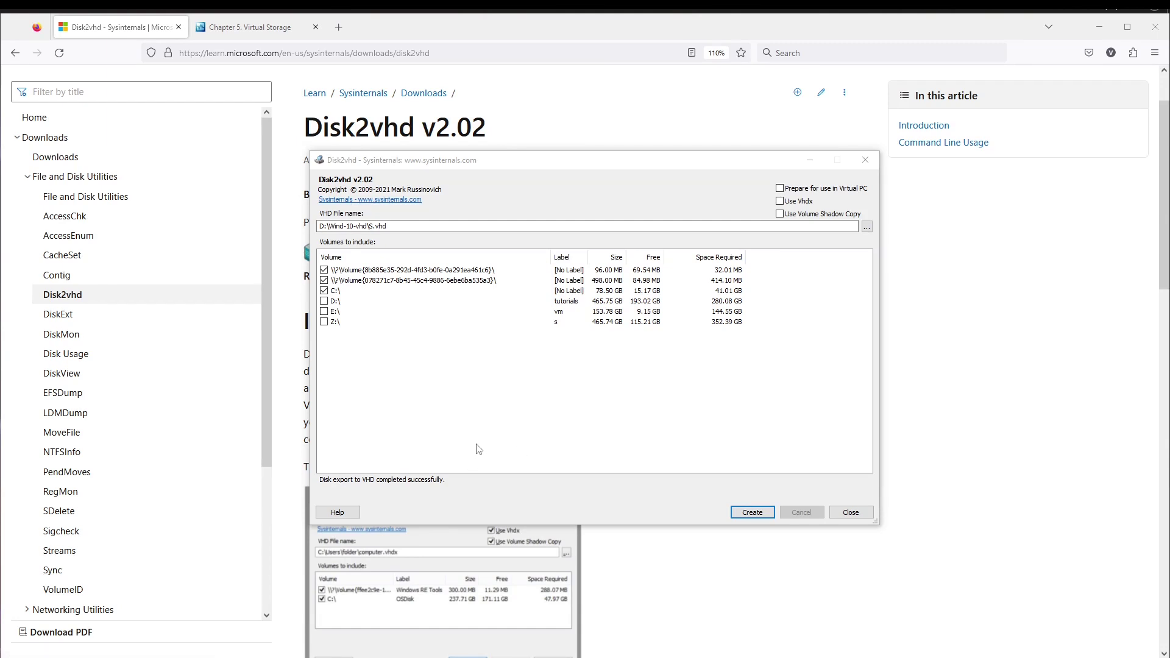
pyautogui.click(852, 513)
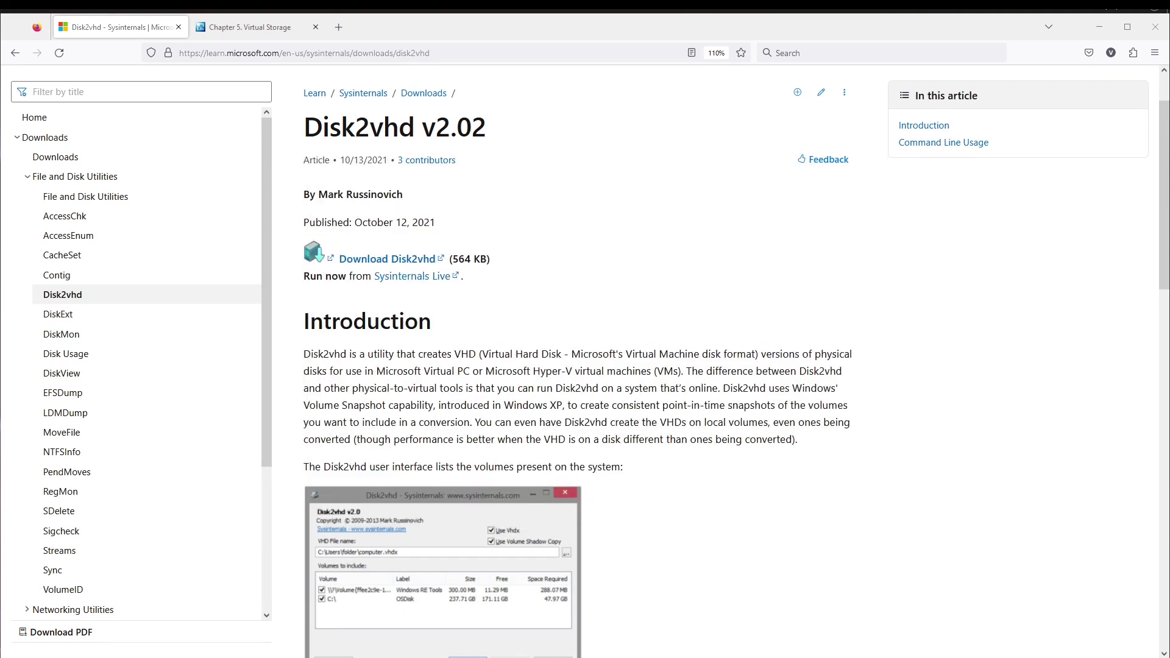
# - Check that S.VHD in Wind-10-vhd is 58.9 GB, then minimize the This PC window
pyautogui.moveTo(307, 657); pyautogui.dragTo(310, 147)
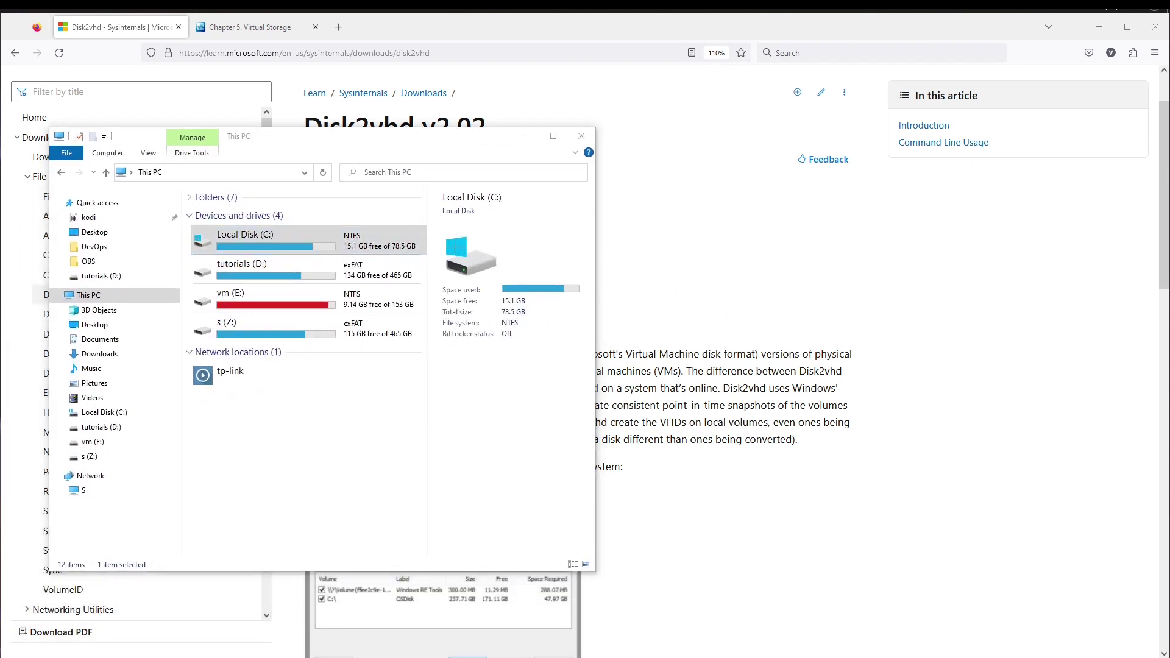
pyautogui.moveTo(884, 657); pyautogui.dragTo(852, 135)
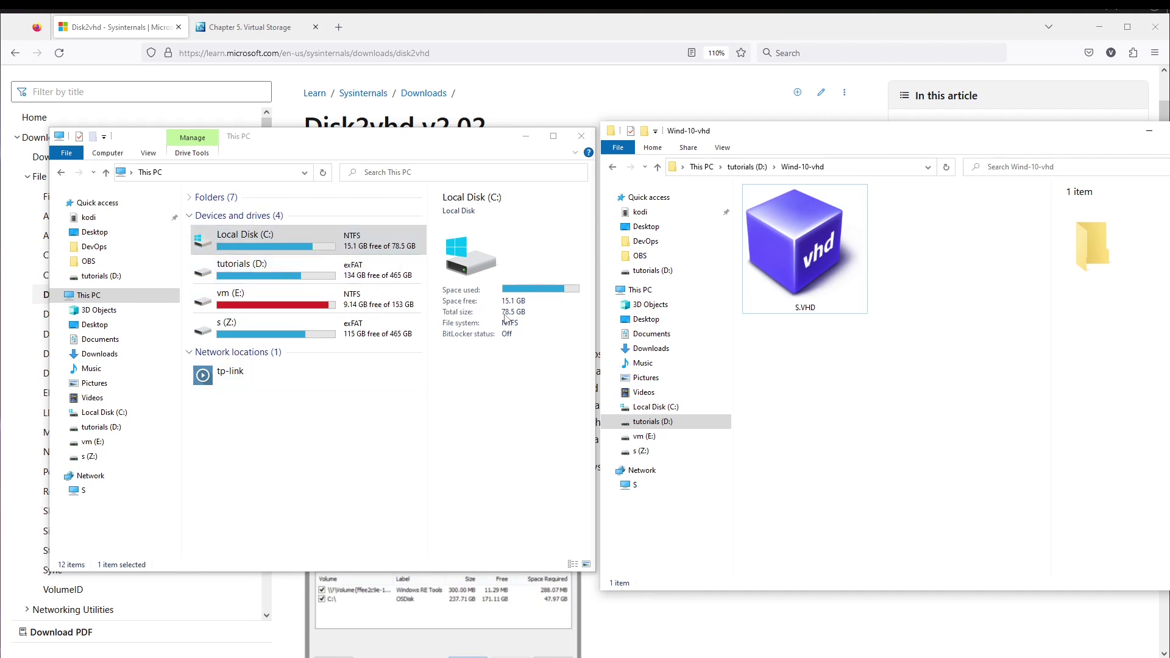
pyautogui.click(817, 327)
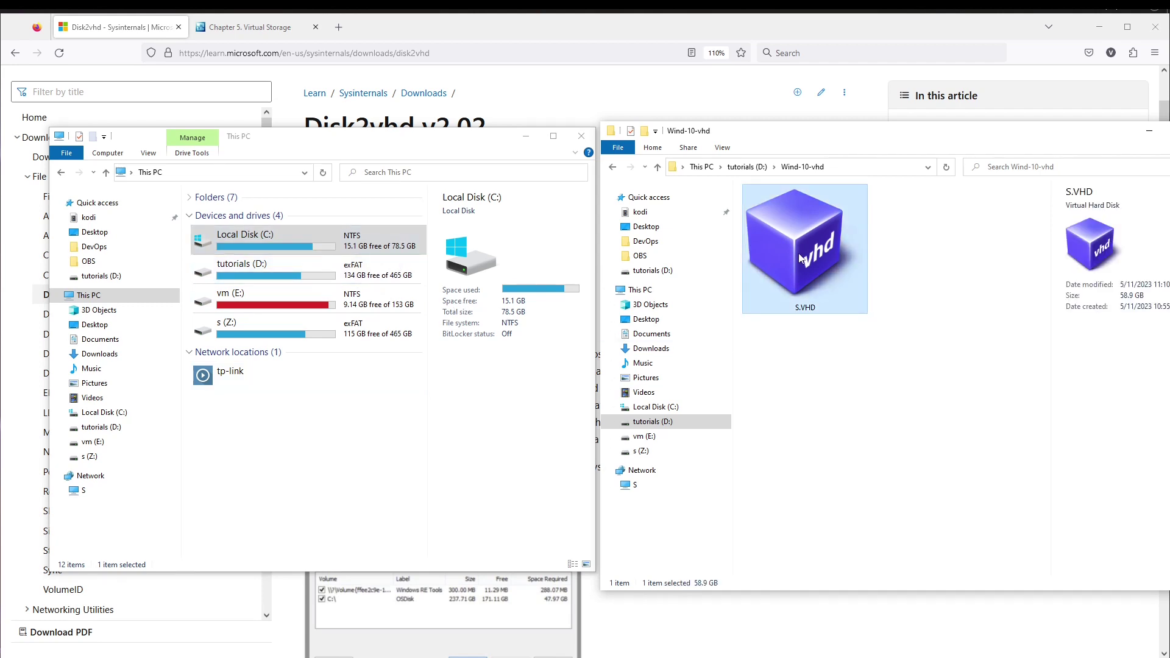
pyautogui.moveTo(829, 133); pyautogui.dragTo(762, 133)
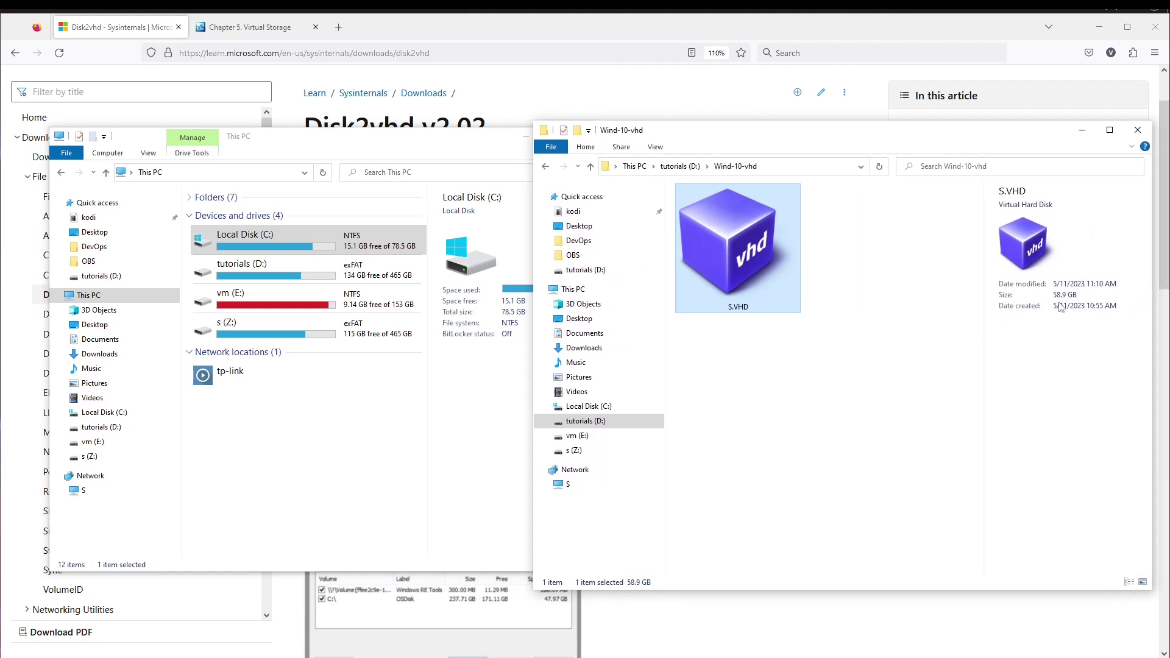
pyautogui.click(802, 394)
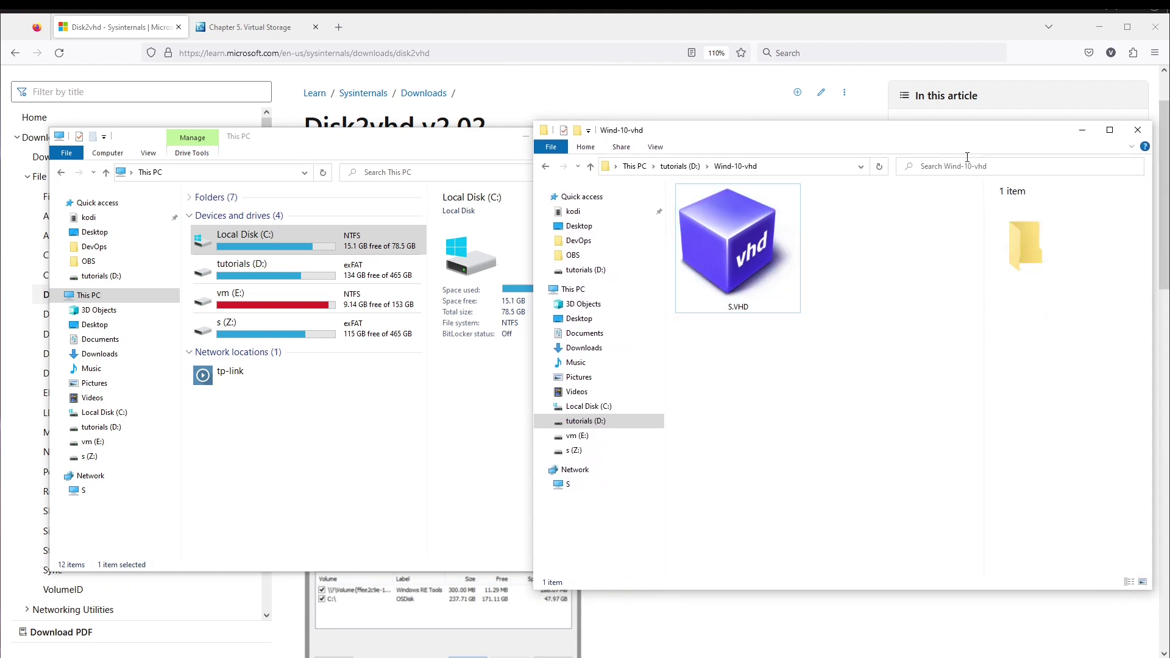
pyautogui.click(460, 150)
pyautogui.click(524, 138)
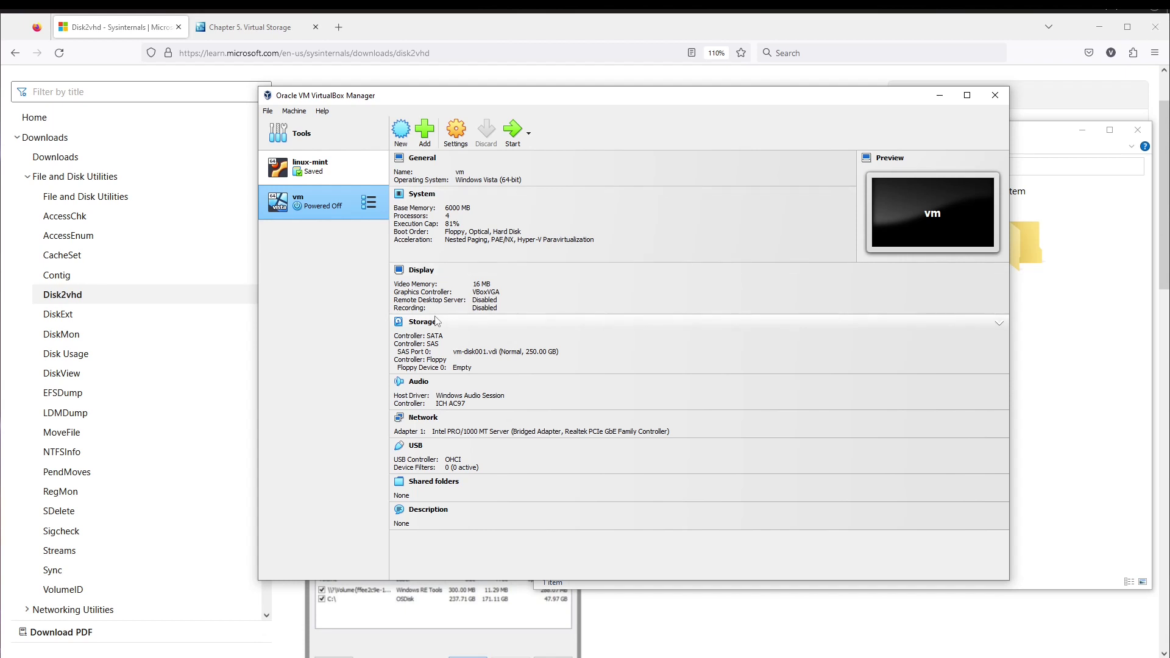
# - Start a new virtual machine named Win-10 in an enlarged wizard
pyautogui.click(394, 136)
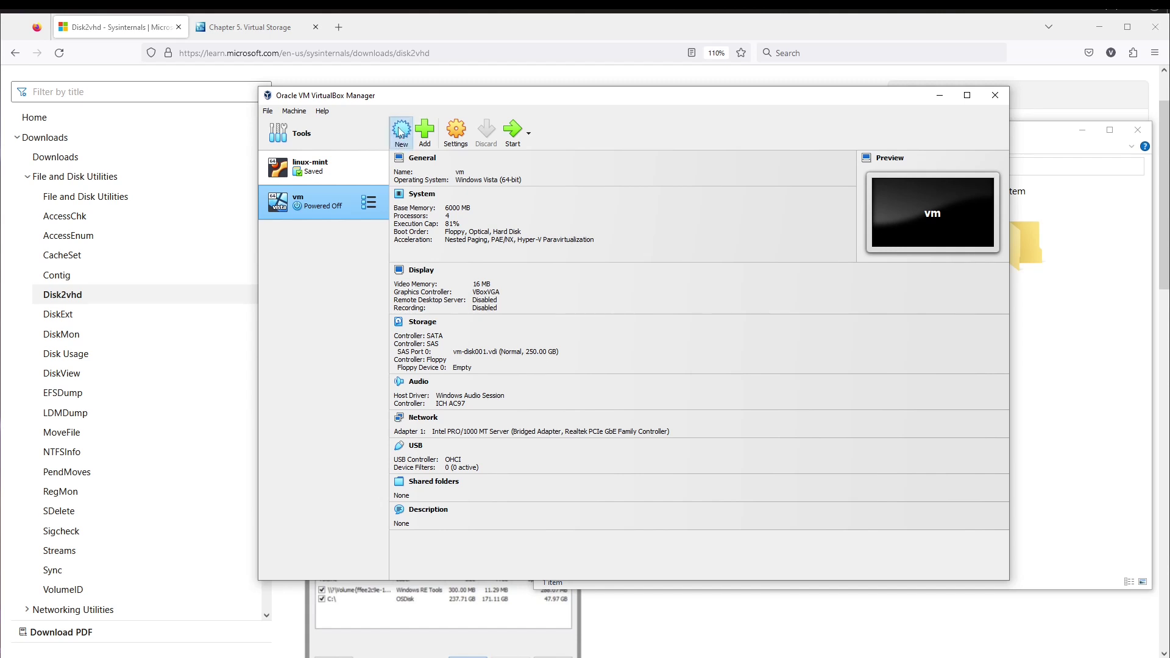
pyautogui.moveTo(522, 229); pyautogui.dragTo(435, 200)
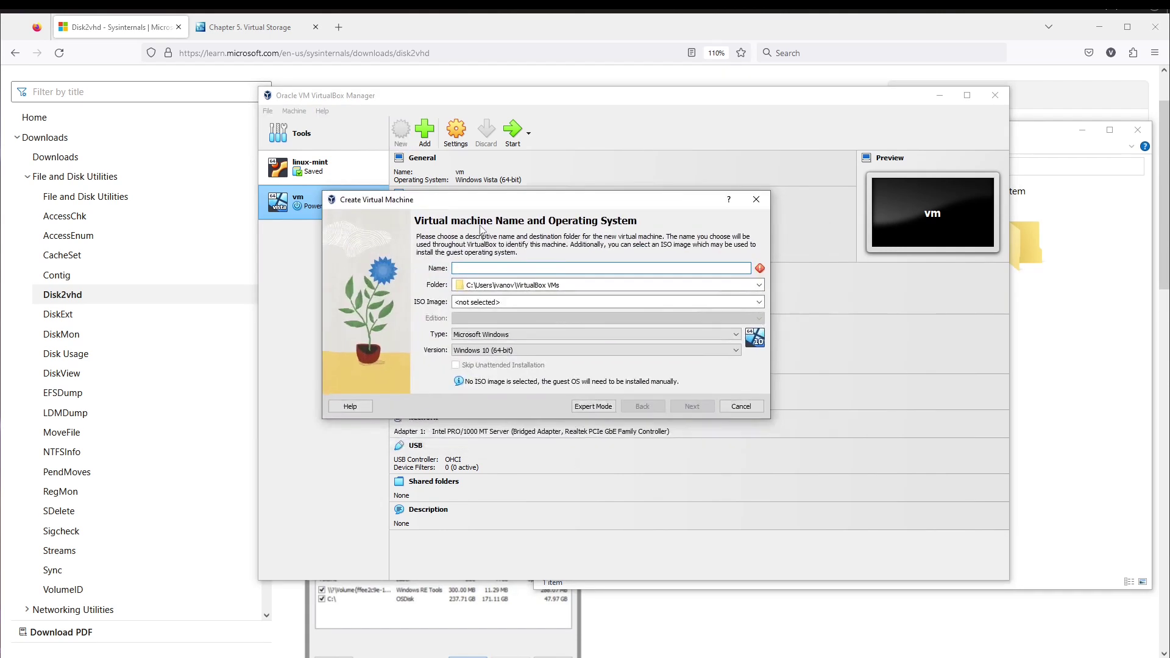
pyautogui.moveTo(770, 424); pyautogui.dragTo(822, 505)
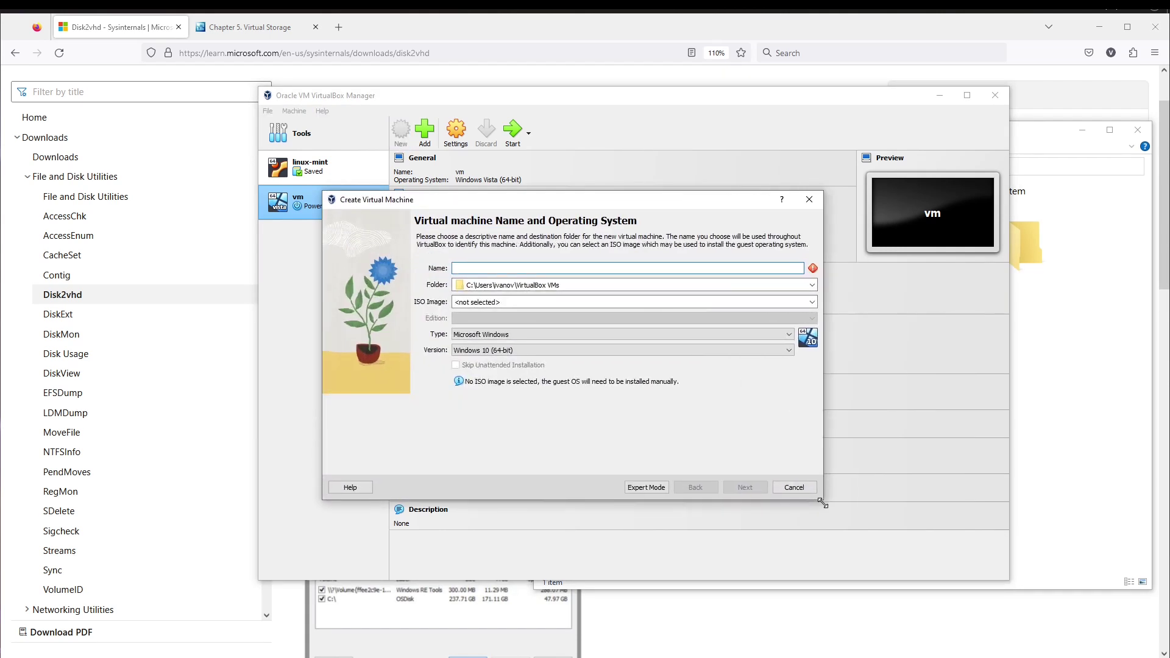
pyautogui.click(493, 268)
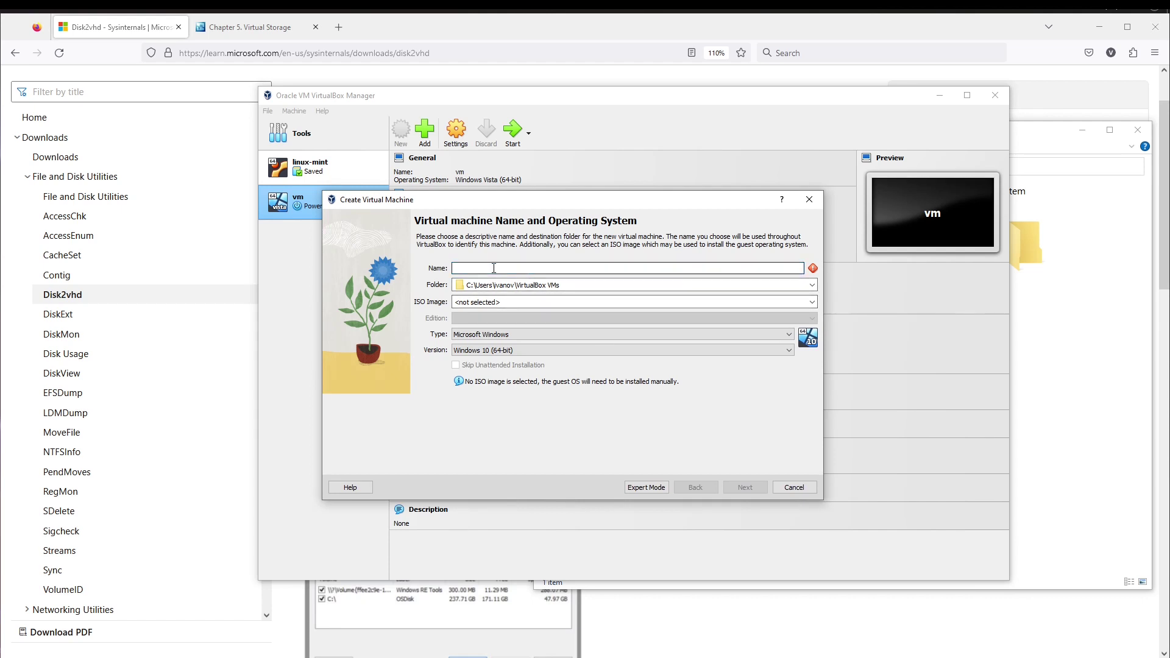
pyautogui.write('Win')
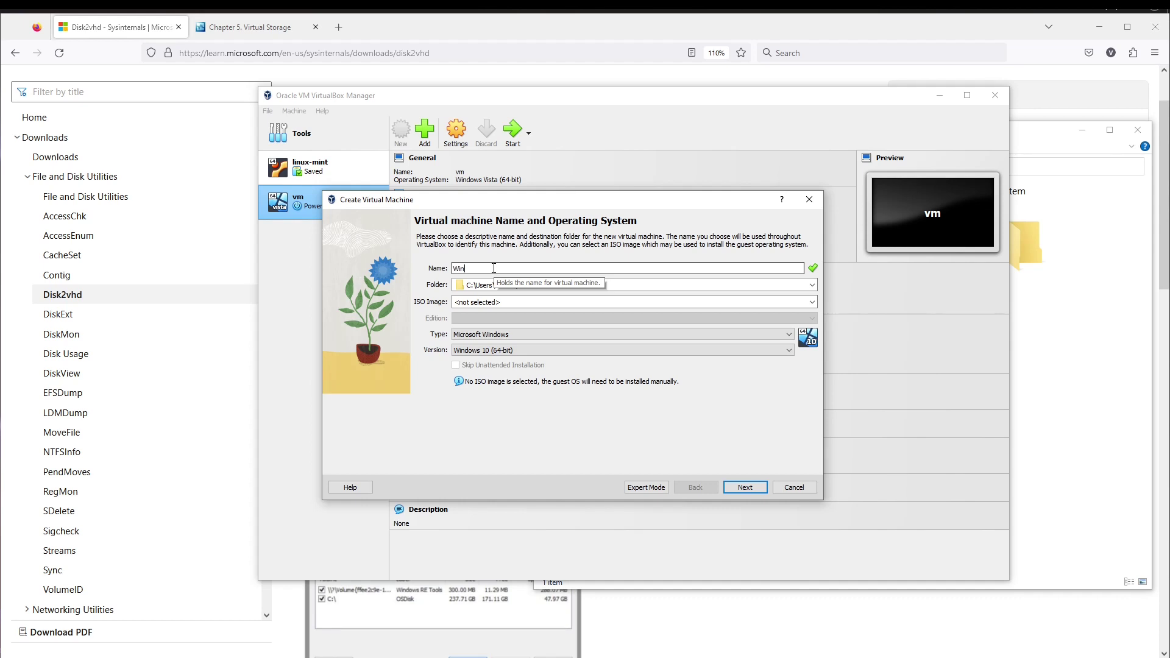
pyautogui.write('-10')
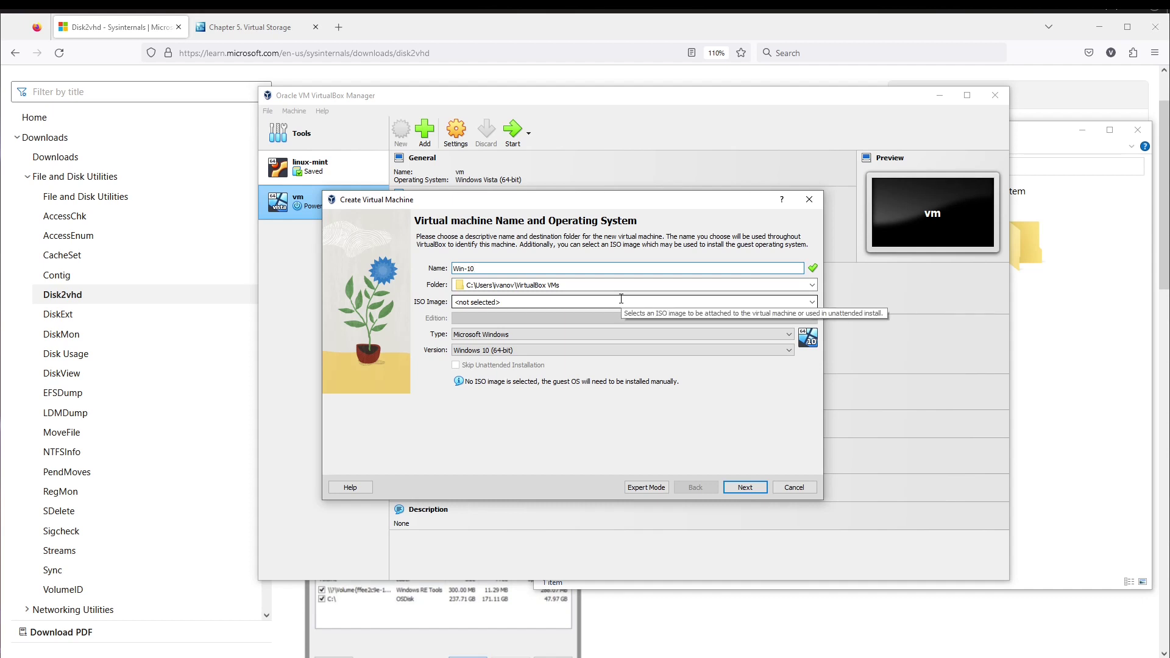
# - Choose Other… in the Folder dropdown to pick a different machine folder
pyautogui.click(812, 285)
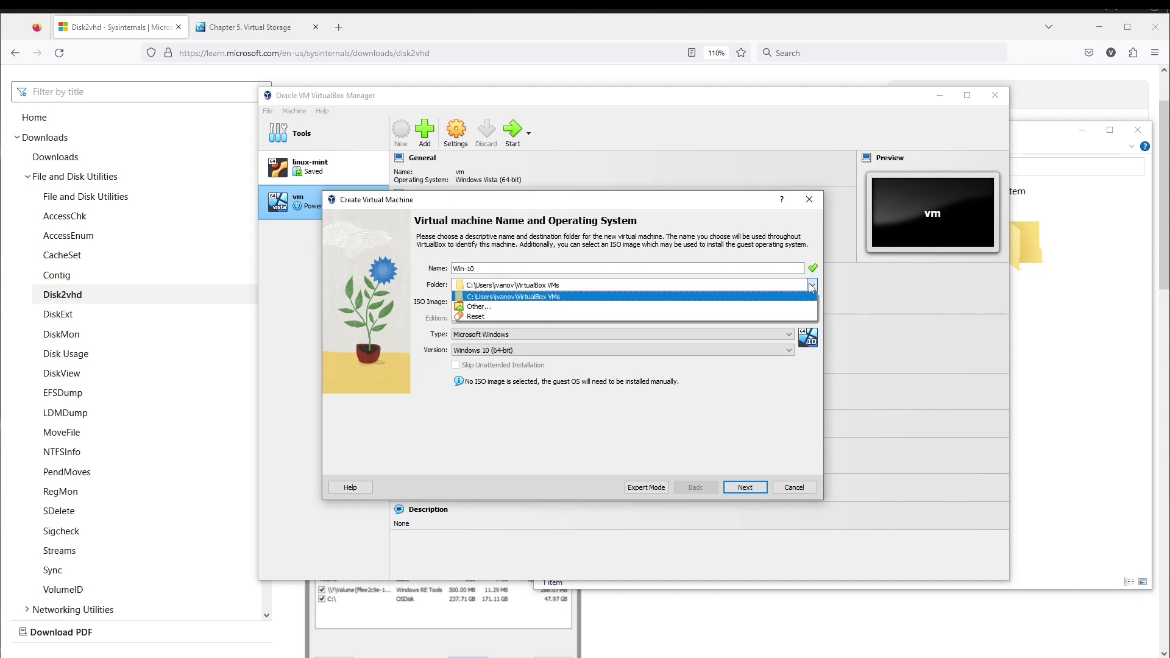
pyautogui.click(480, 307)
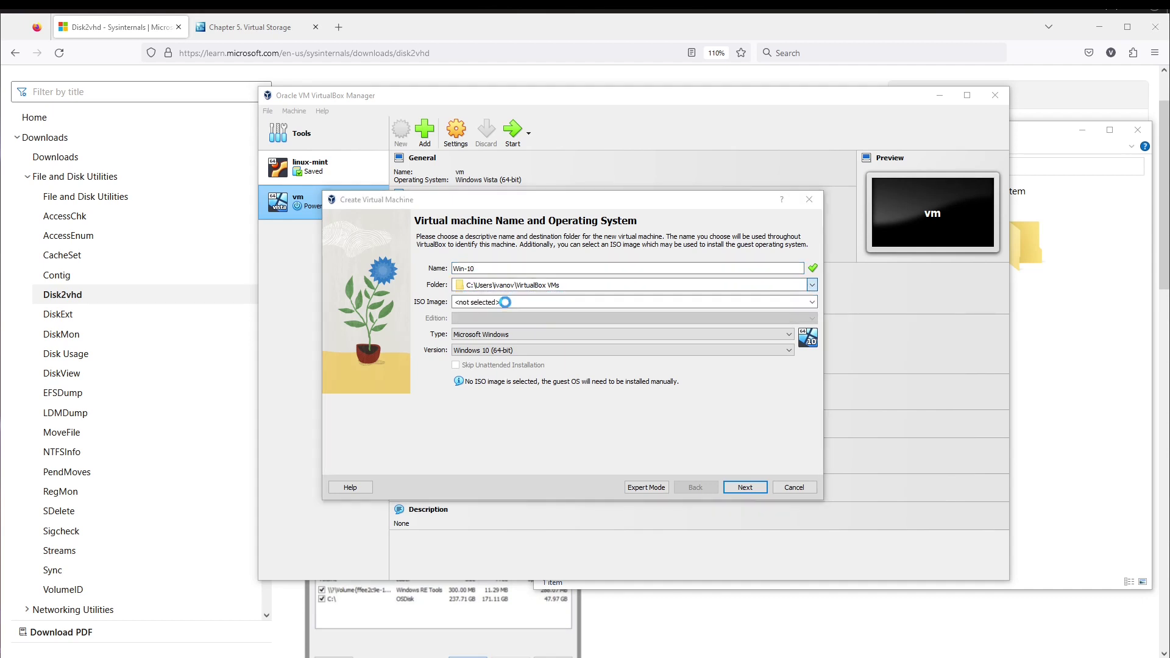
pyautogui.moveTo(510, 222); pyautogui.dragTo(413, 133)
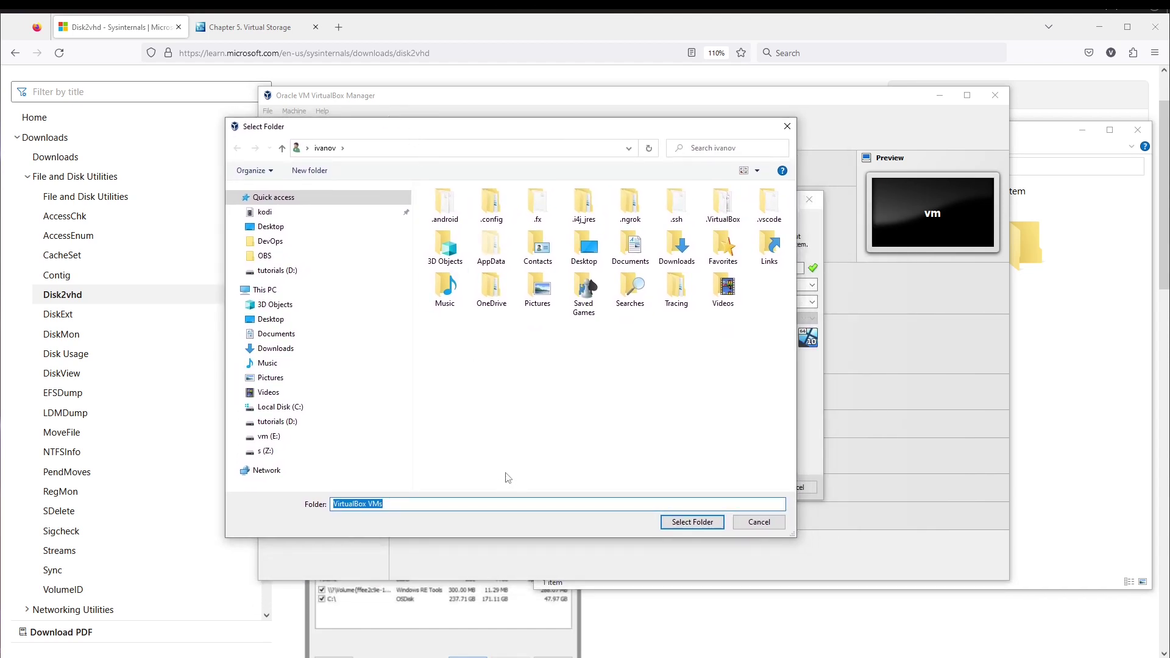
# - Create a new folder D:\vm-win-10-vhd and select it as the Win-10 machine folder
pyautogui.click(274, 290)
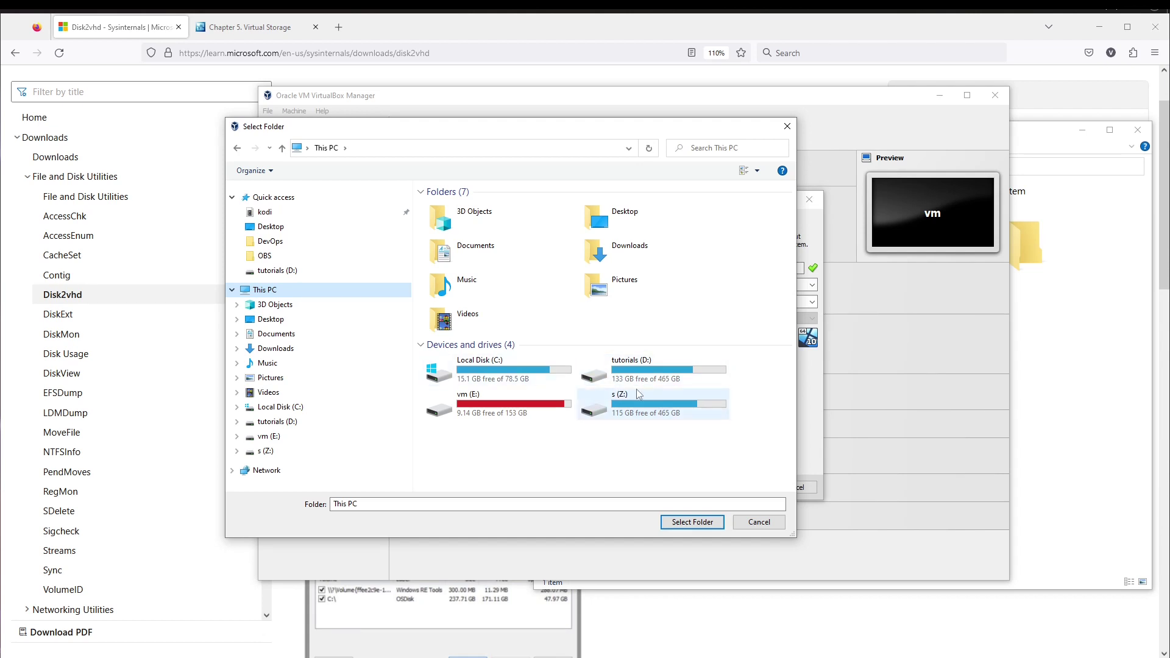
pyautogui.doubleClick(596, 376)
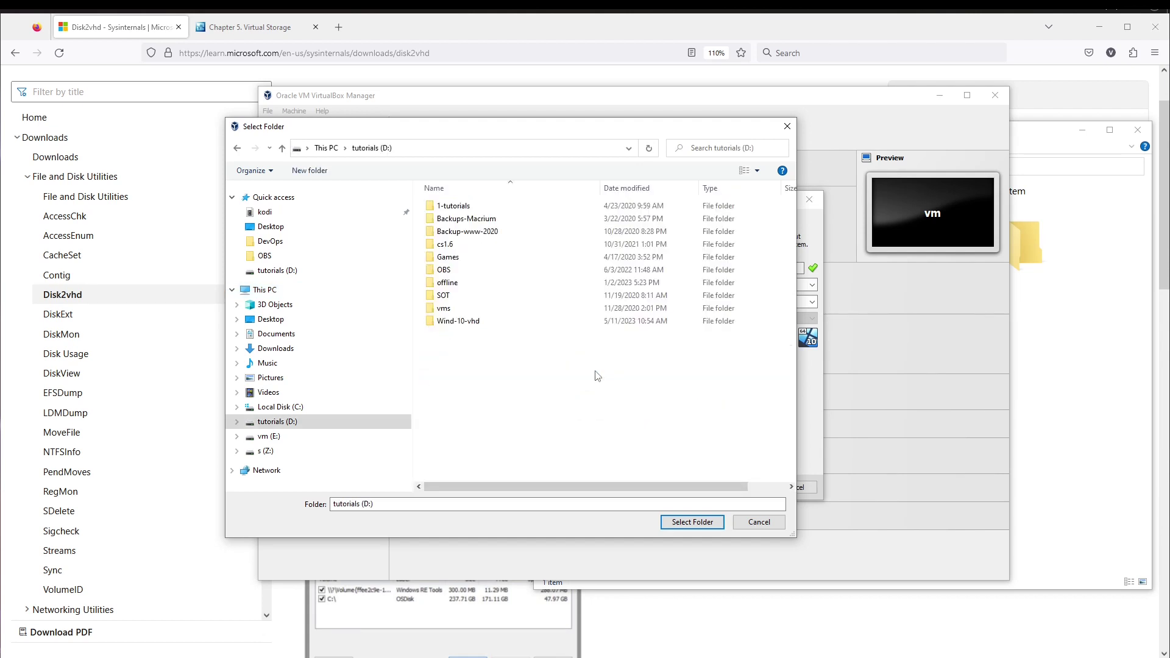
pyautogui.click(293, 175)
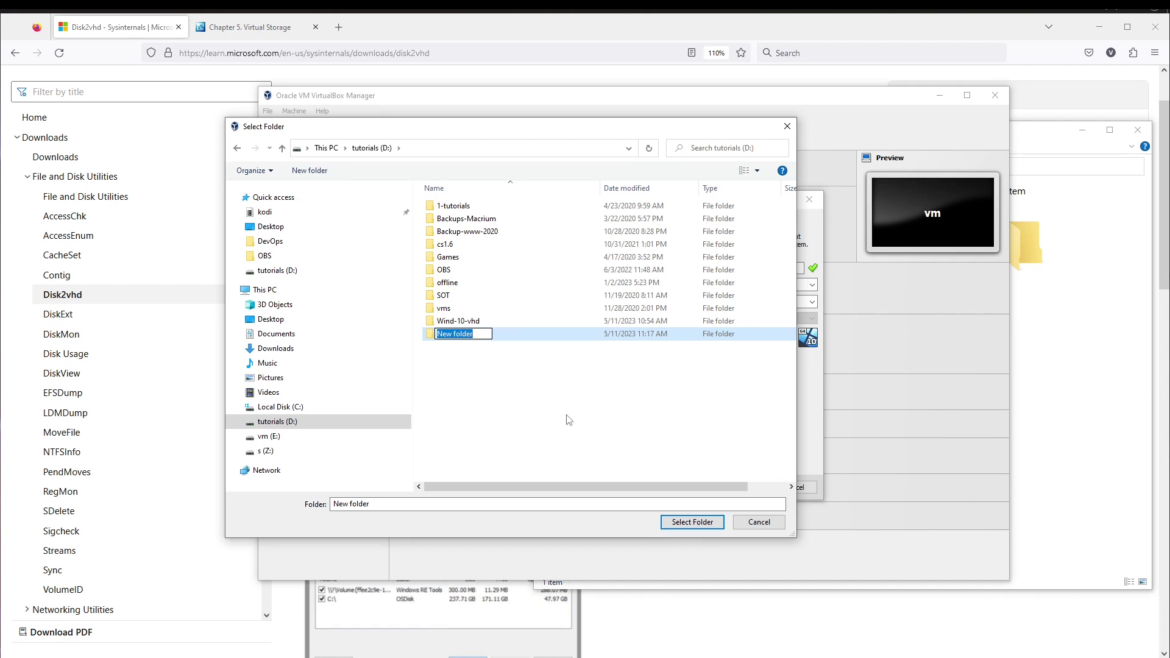
pyautogui.write('vm-win-10-')
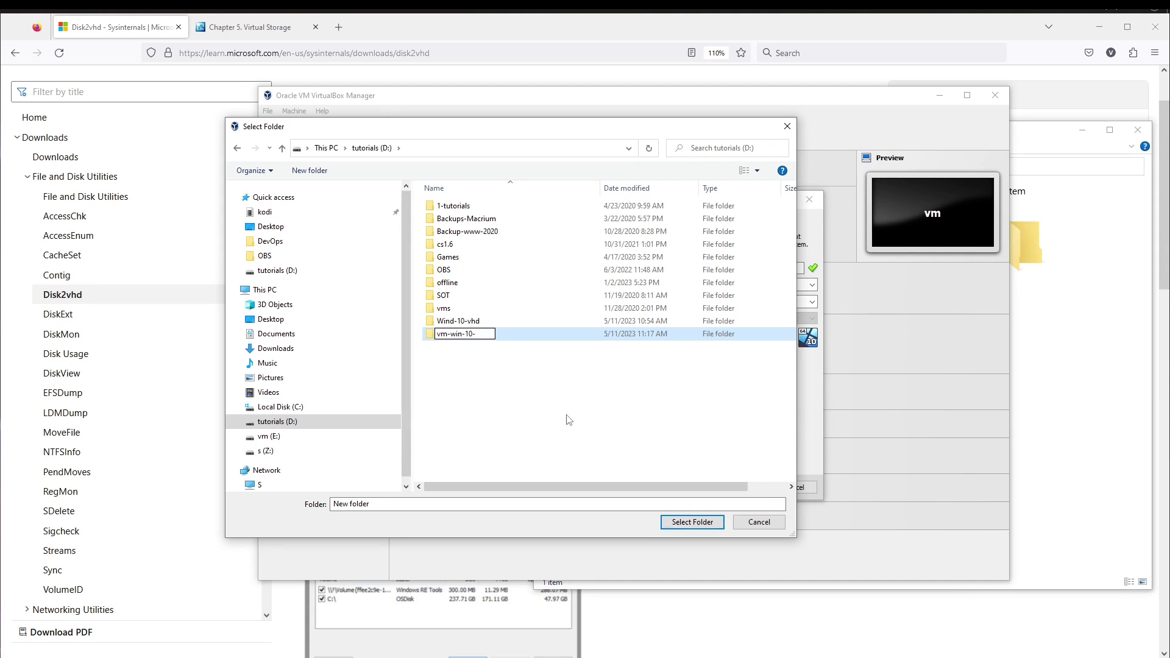
pyautogui.write('clon')
pyautogui.press('BackSpace')
pyautogui.press('BackSpace')
pyautogui.press('BackSpace')
pyautogui.write('vhd')
pyautogui.press('Left')
pyautogui.press('Left')
pyautogui.press('Left')
pyautogui.press('BackSpace')
pyautogui.press('Return')
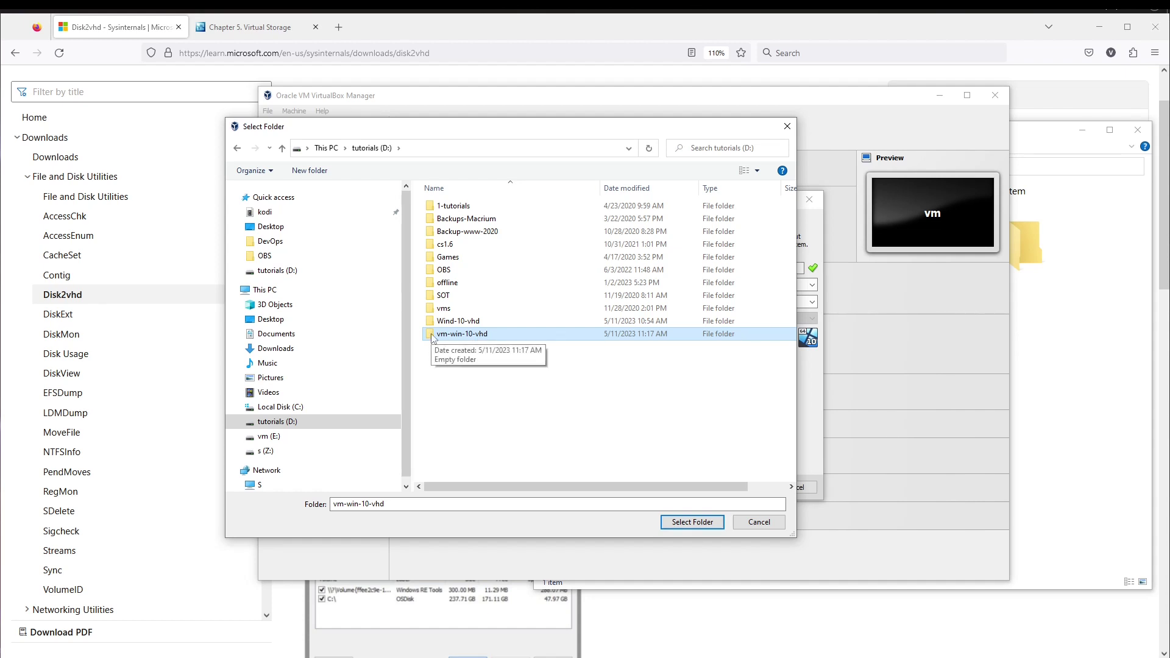
pyautogui.click(693, 521)
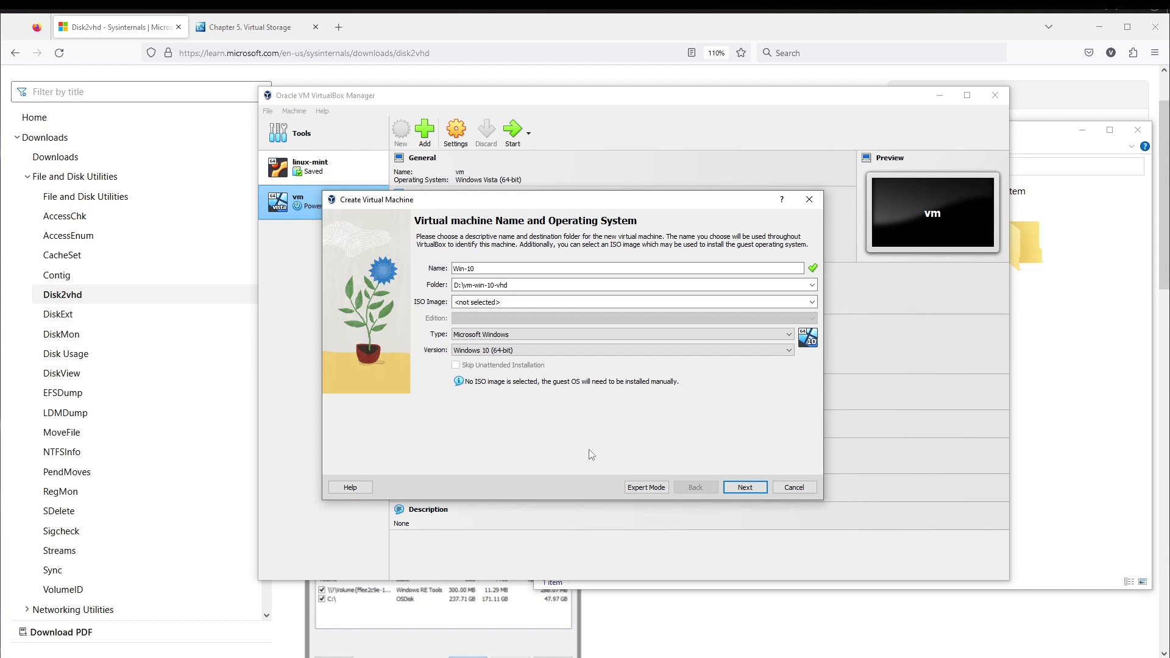
# - On the hardware step, set base memory to 10100 MB and processors to 4
pyautogui.click(745, 487)
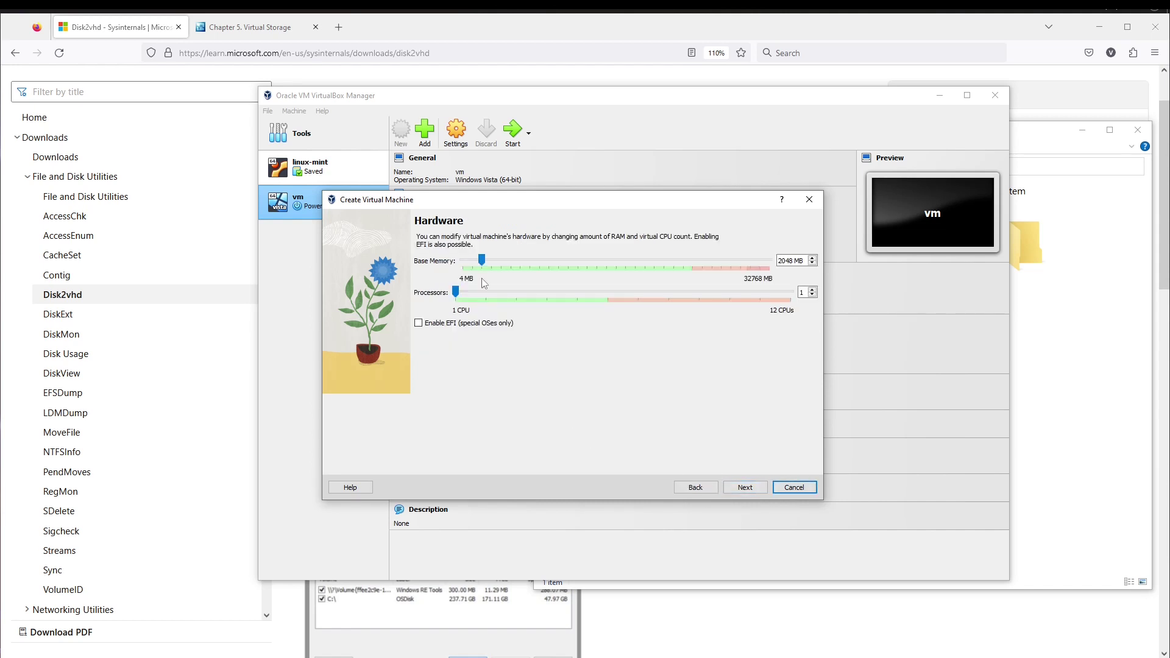
pyautogui.moveTo(482, 260); pyautogui.dragTo(507, 257)
pyautogui.moveTo(546, 256); pyautogui.dragTo(558, 256)
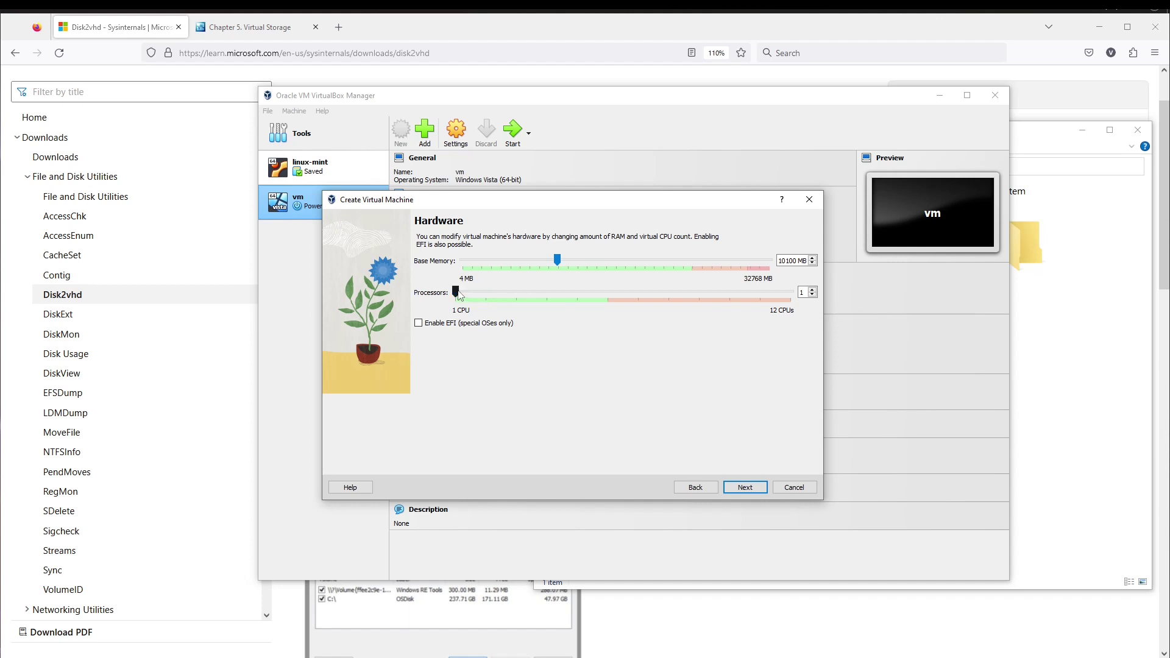
pyautogui.moveTo(455, 291); pyautogui.dragTo(550, 293)
# - On the Virtual Hard disk step, choose 'Use an Existing Virtual Hard Disk File'
pyautogui.click(744, 487)
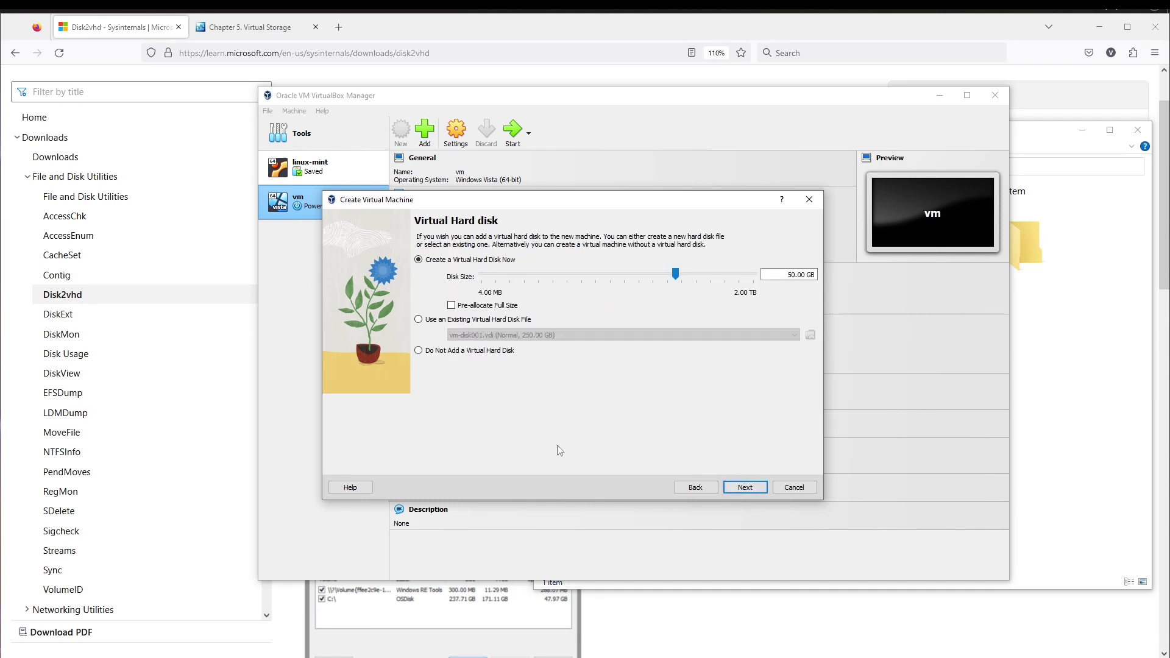
pyautogui.moveTo(445, 206); pyautogui.dragTo(461, 218)
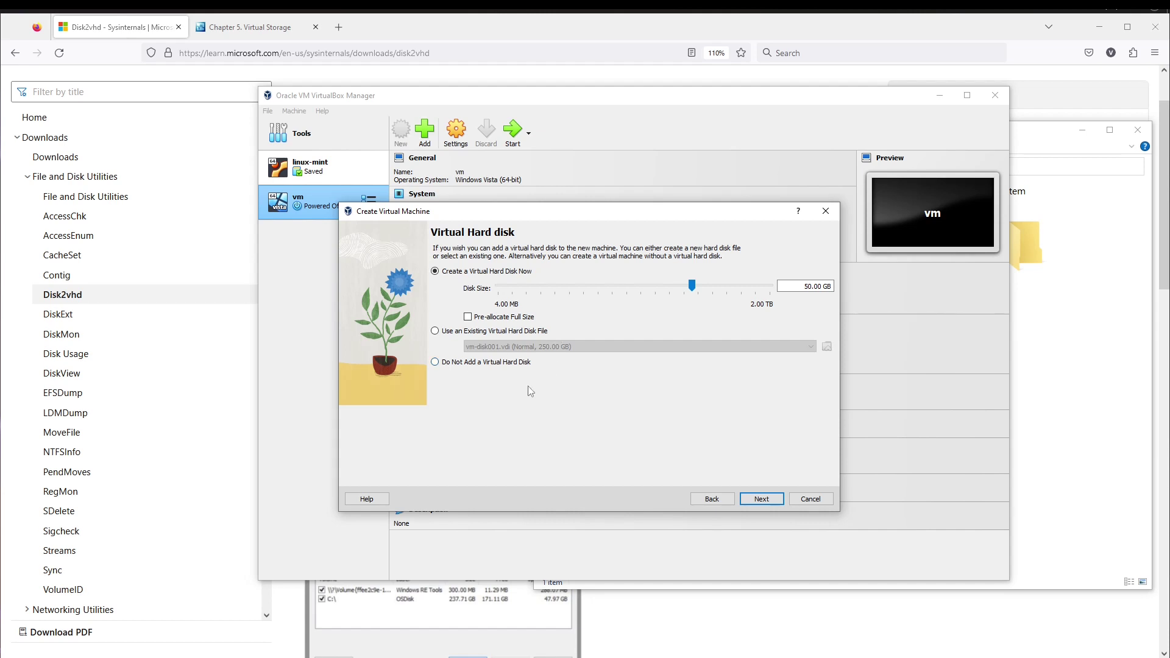
pyautogui.click(436, 332)
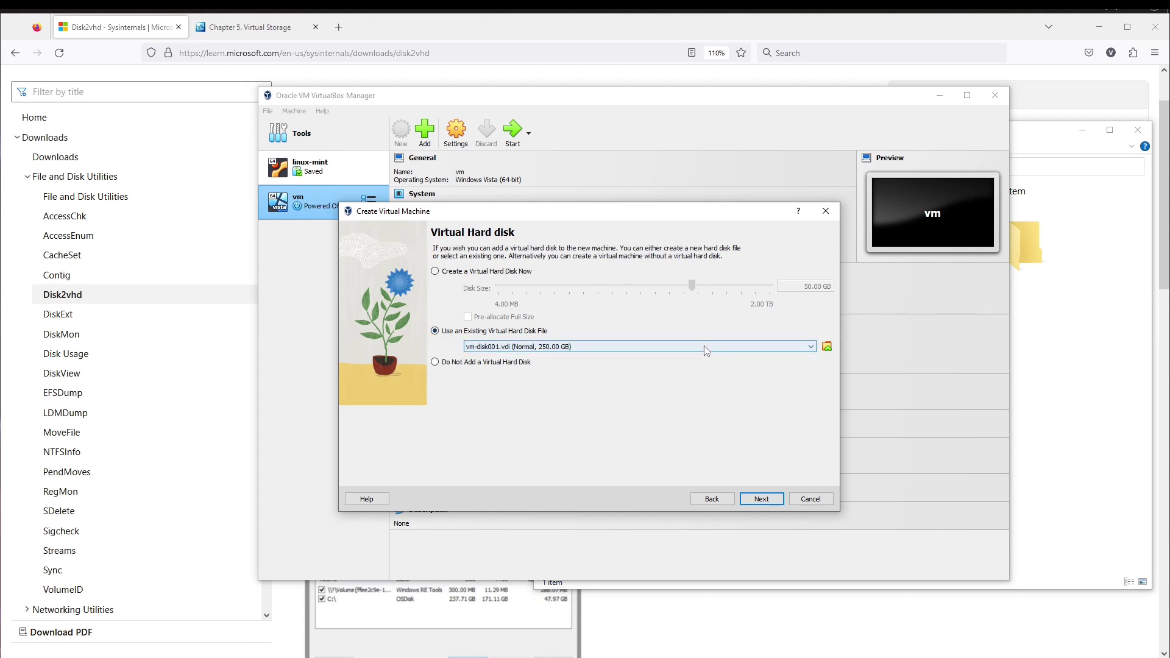
# - Open the hard disk selector and resize its window and Name column for readability
pyautogui.click(826, 347)
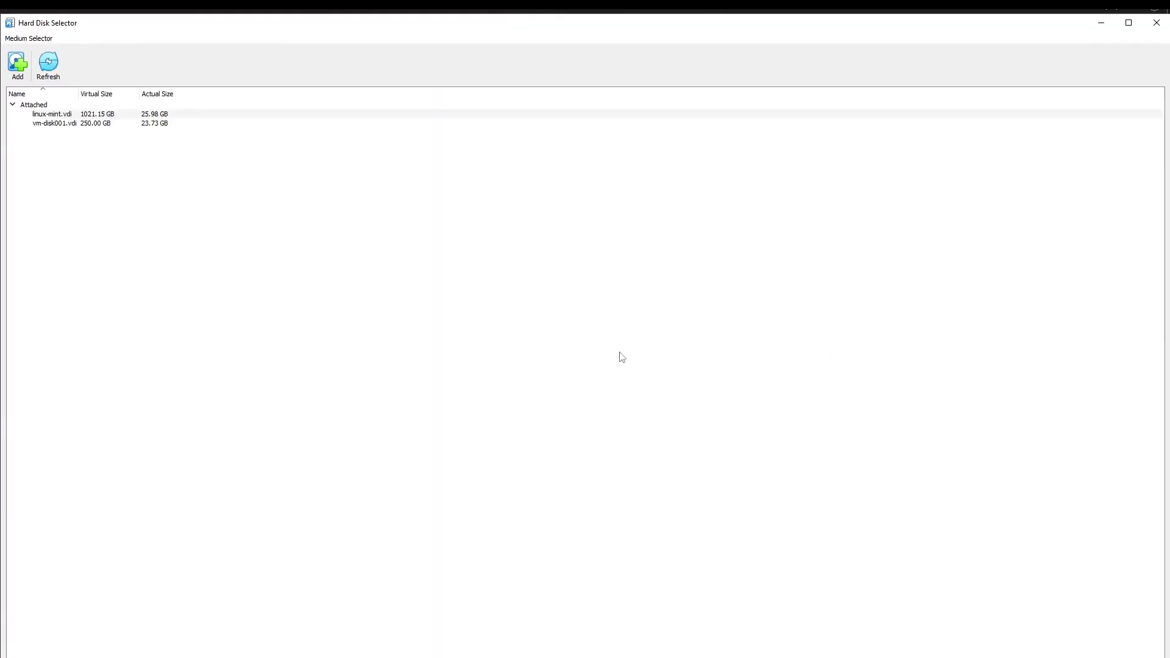
pyautogui.moveTo(194, 22); pyautogui.dragTo(312, 122)
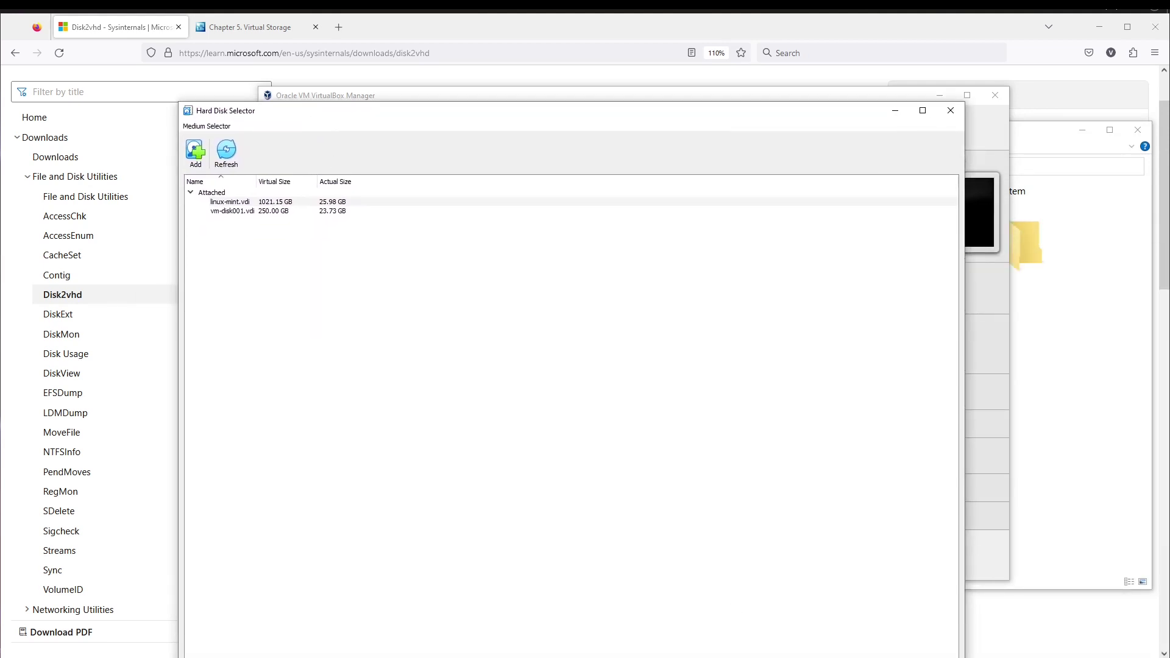
pyautogui.moveTo(729, 657); pyautogui.dragTo(729, 541)
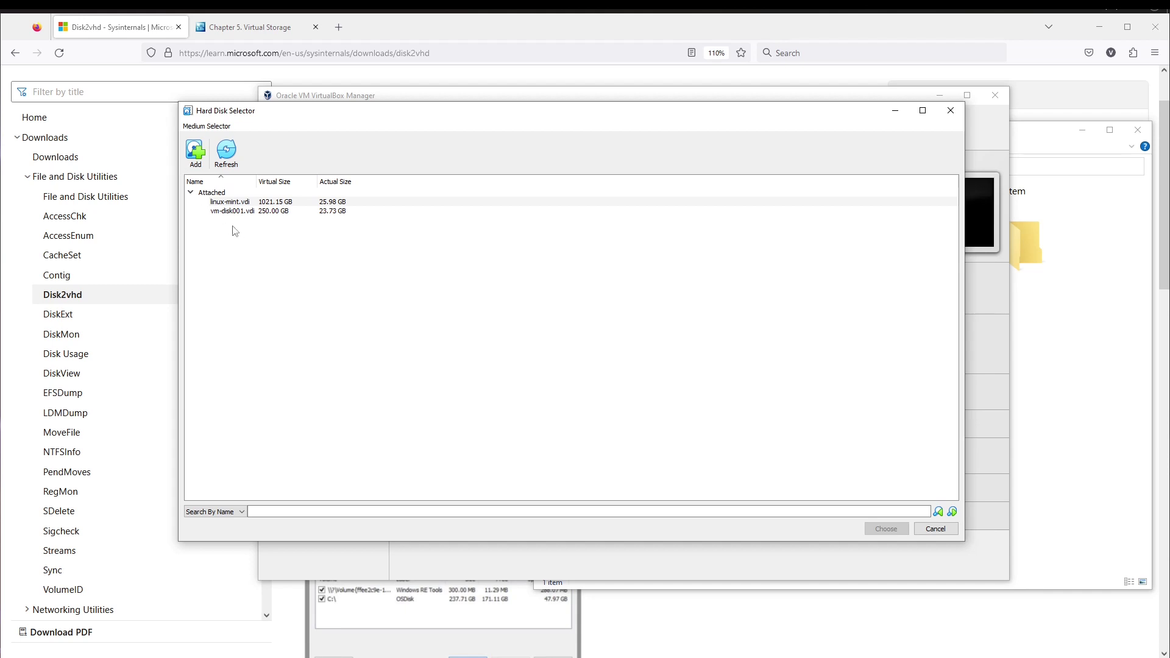
pyautogui.moveTo(255, 184); pyautogui.dragTo(290, 184)
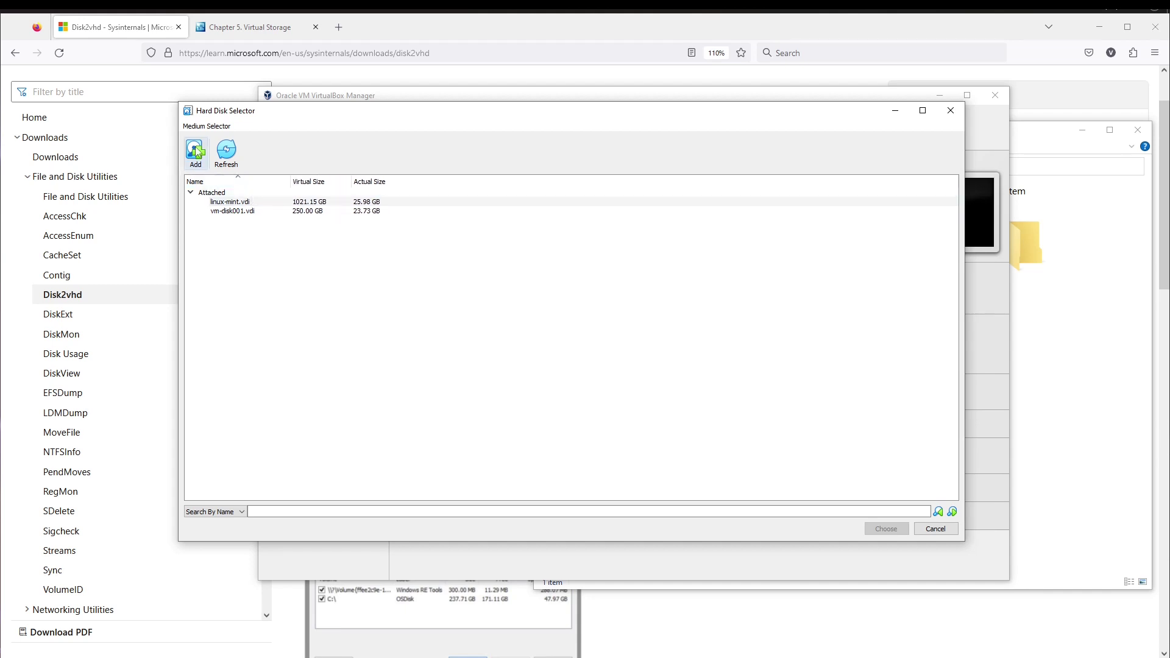
# - Add D:\Wind-10-vhd\S.VHD to the disk list and choose it as the machine's disk
pyautogui.click(194, 151)
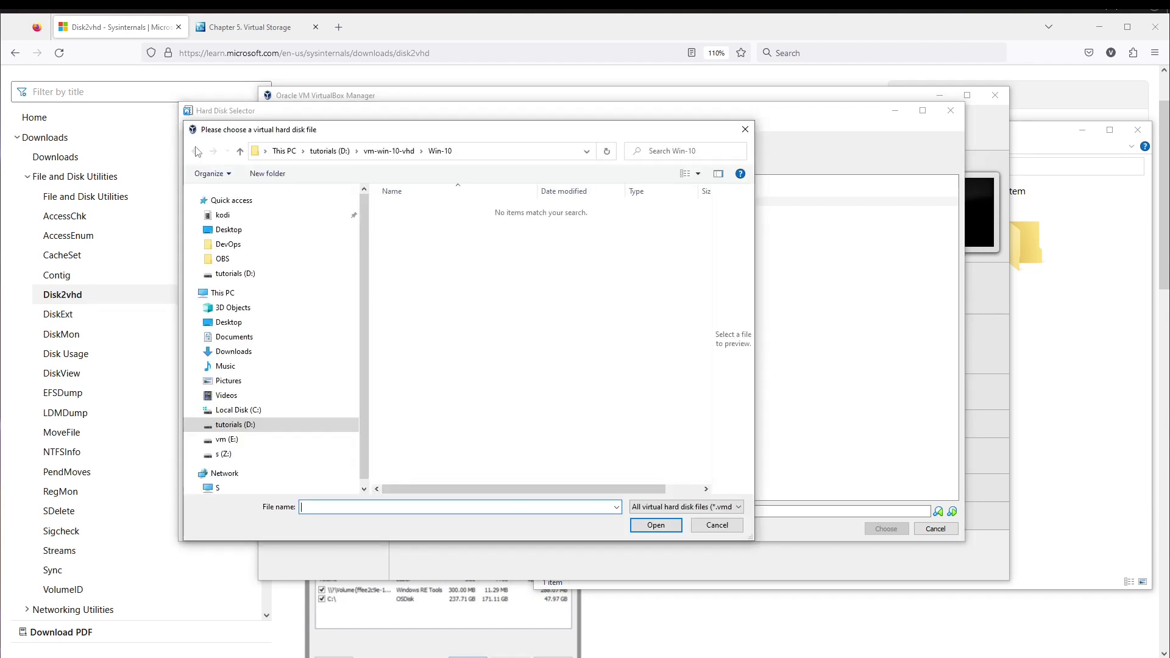
pyautogui.click(283, 423)
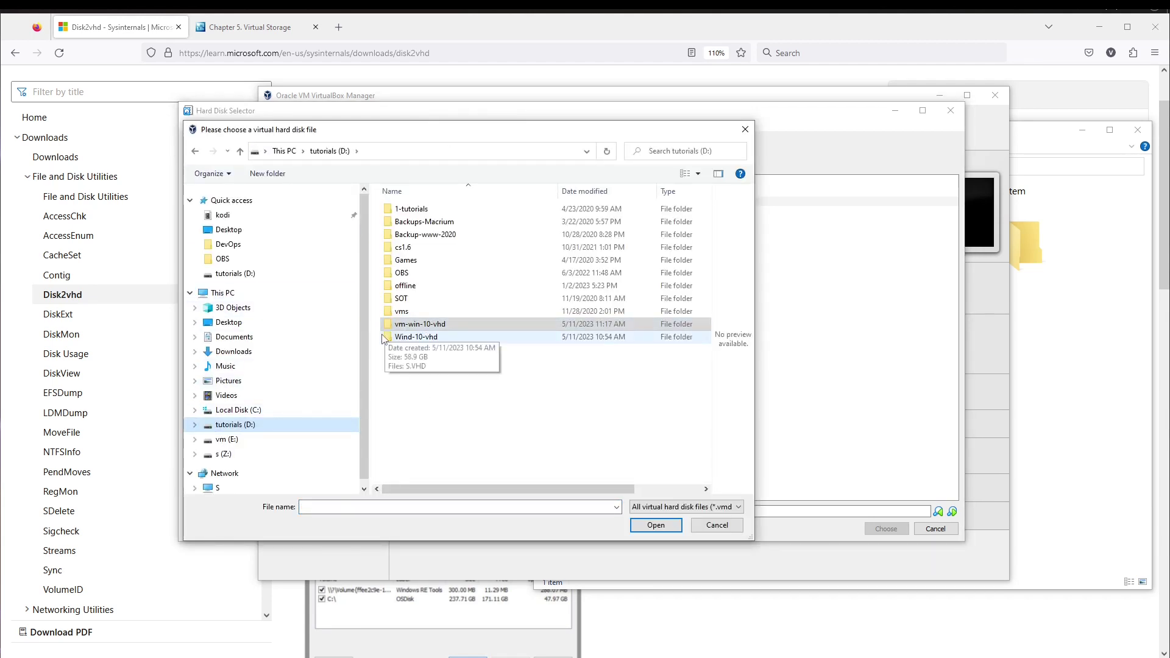
pyautogui.click(403, 340)
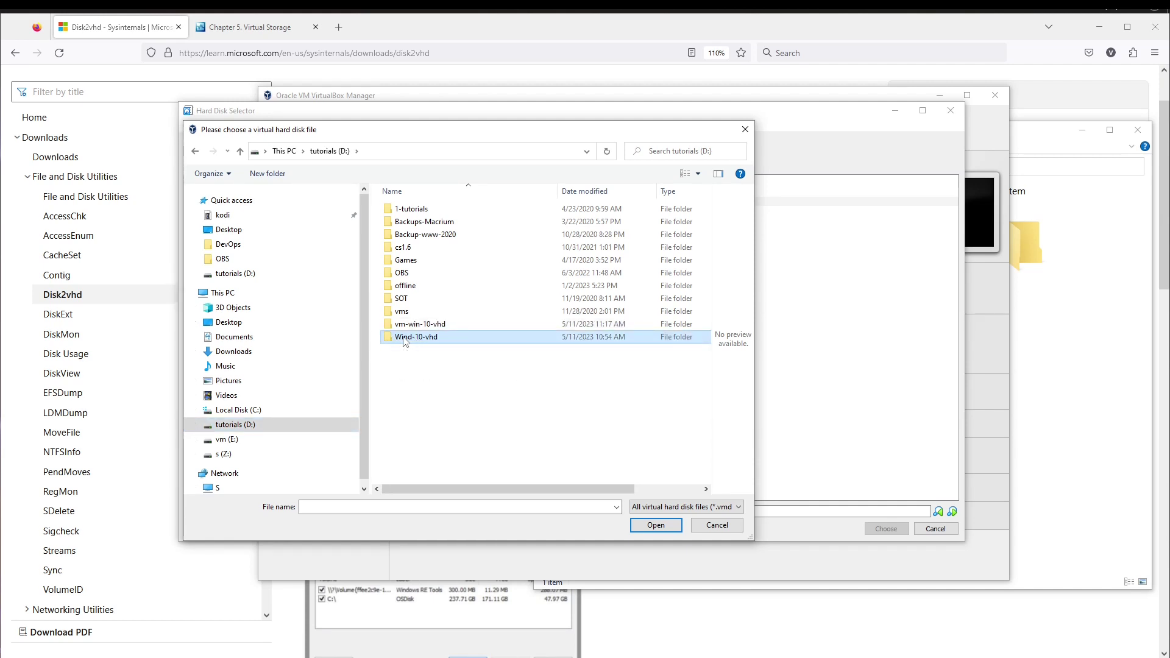
pyautogui.doubleClick(403, 338)
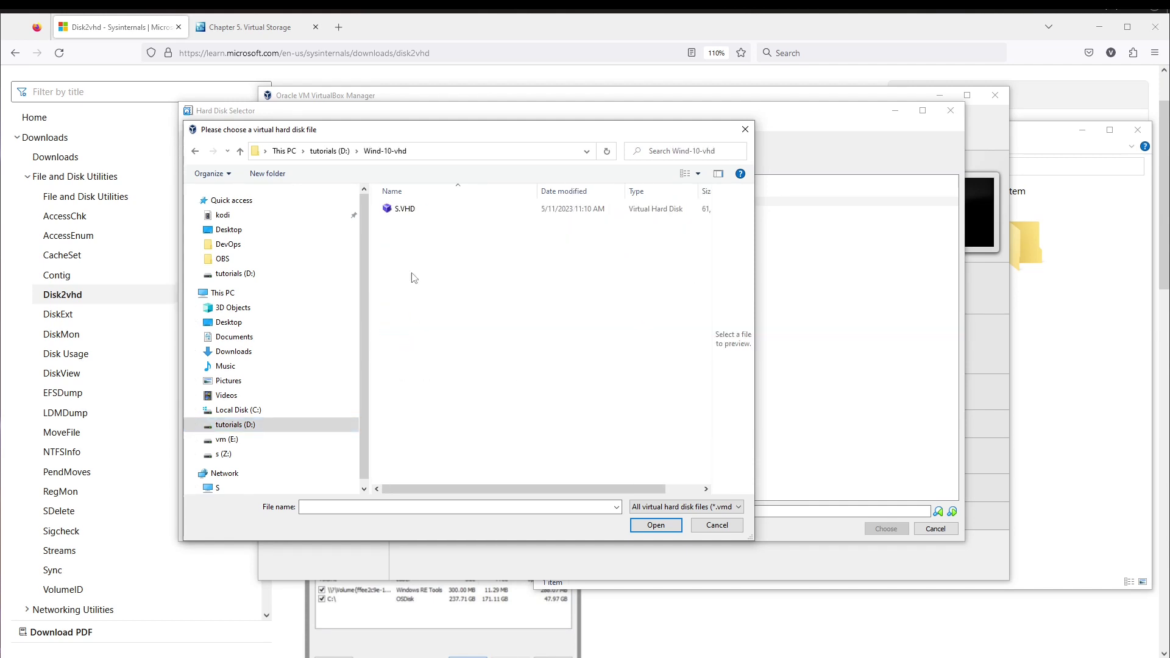
pyautogui.click(403, 217)
pyautogui.click(652, 526)
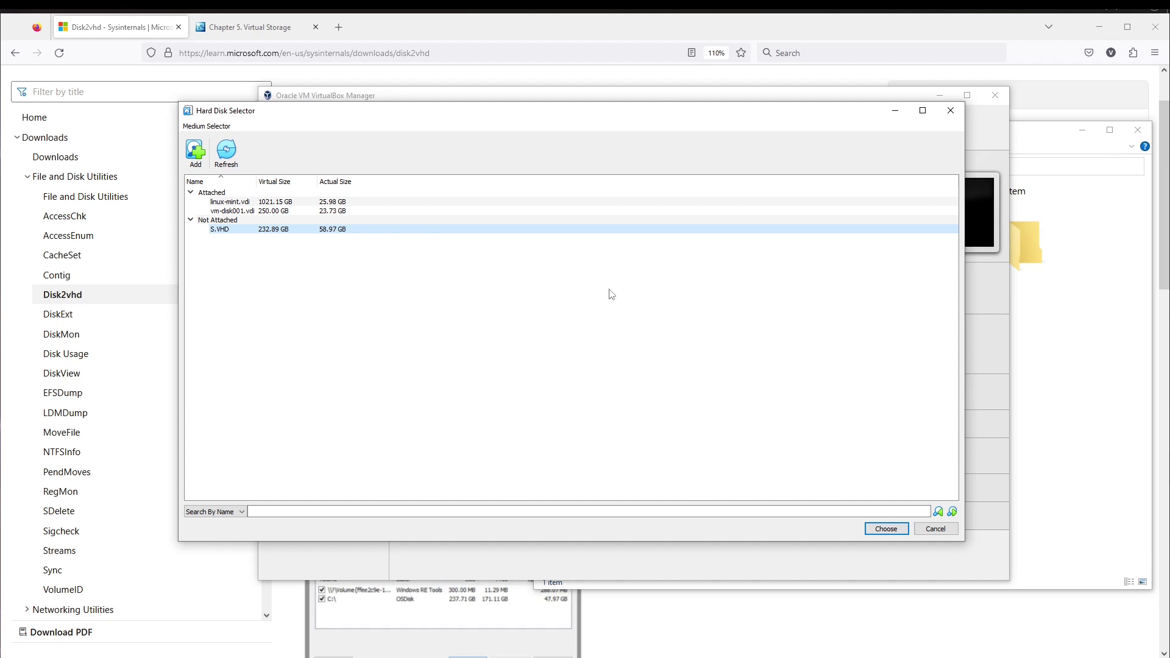
pyautogui.click(881, 528)
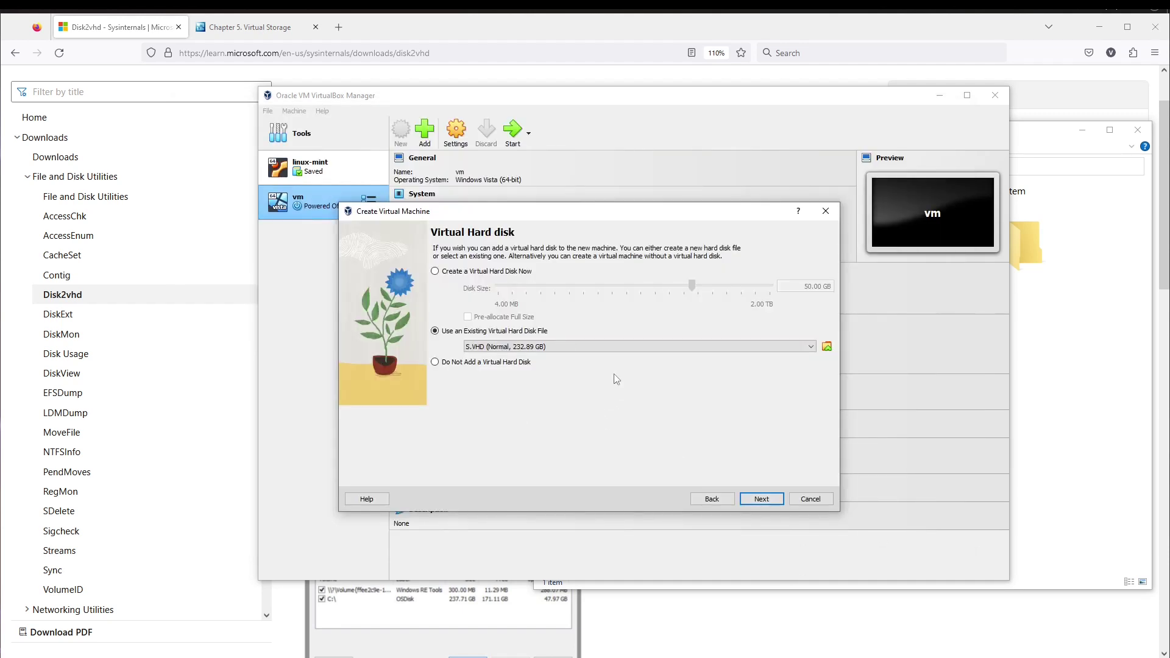
# - Review the summary (10100 MB, 4 CPUs, S.VHD) and finish creating Win-10
pyautogui.click(762, 499)
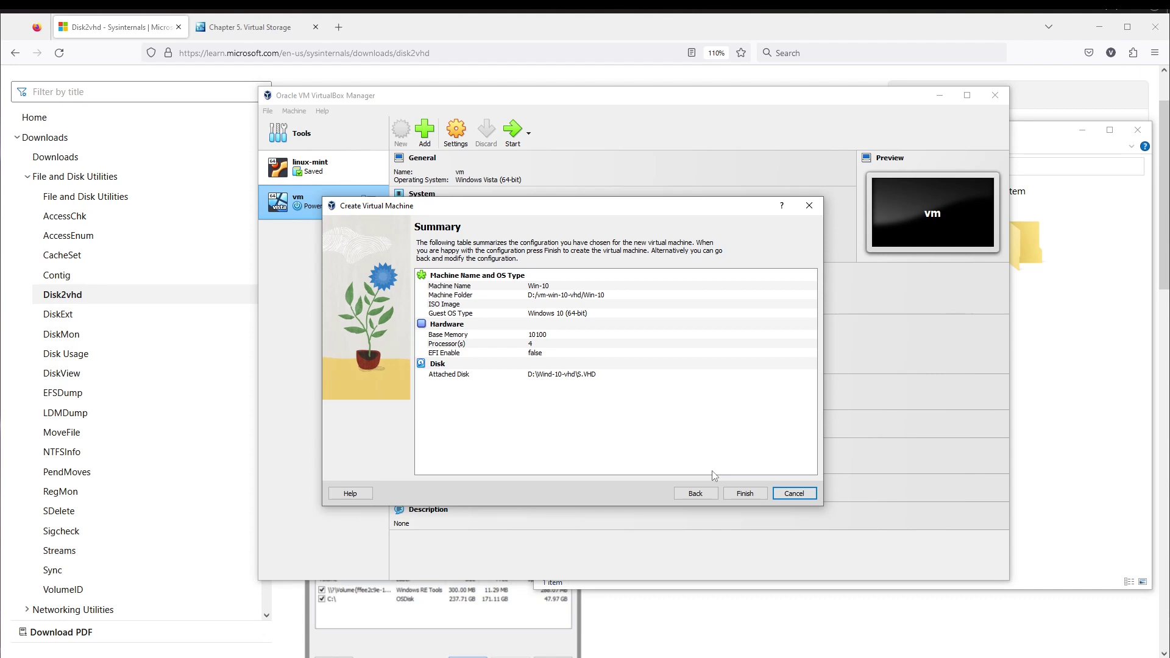
pyautogui.click(743, 494)
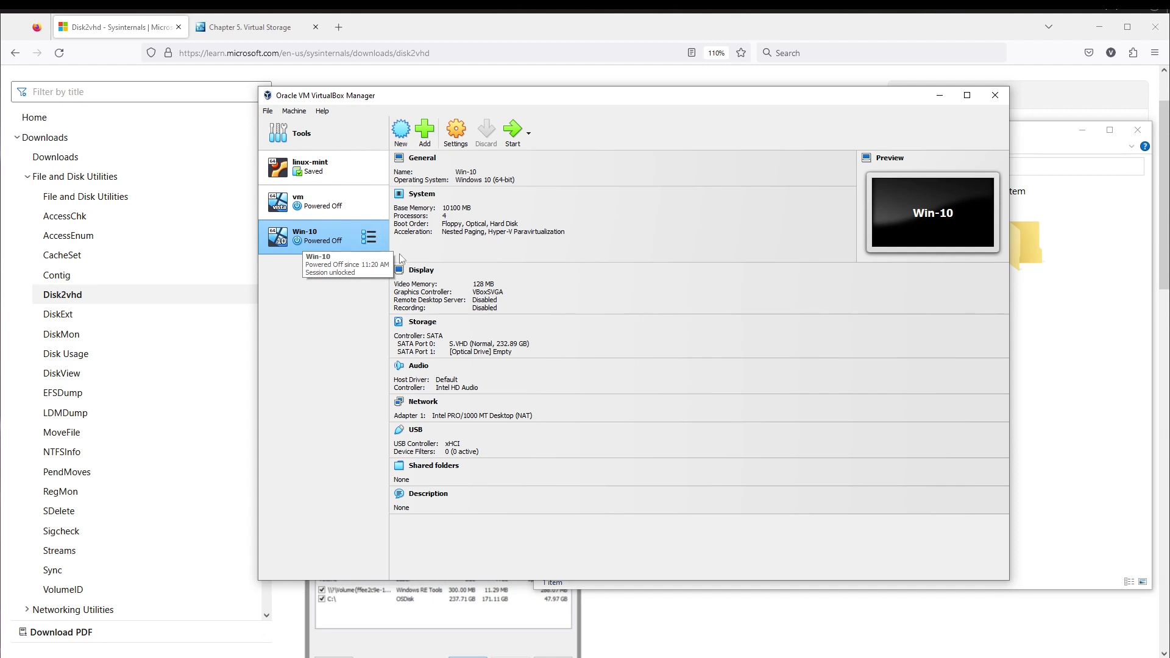
# - Start the Win-10 machine and centre its window on screen
pyautogui.click(514, 135)
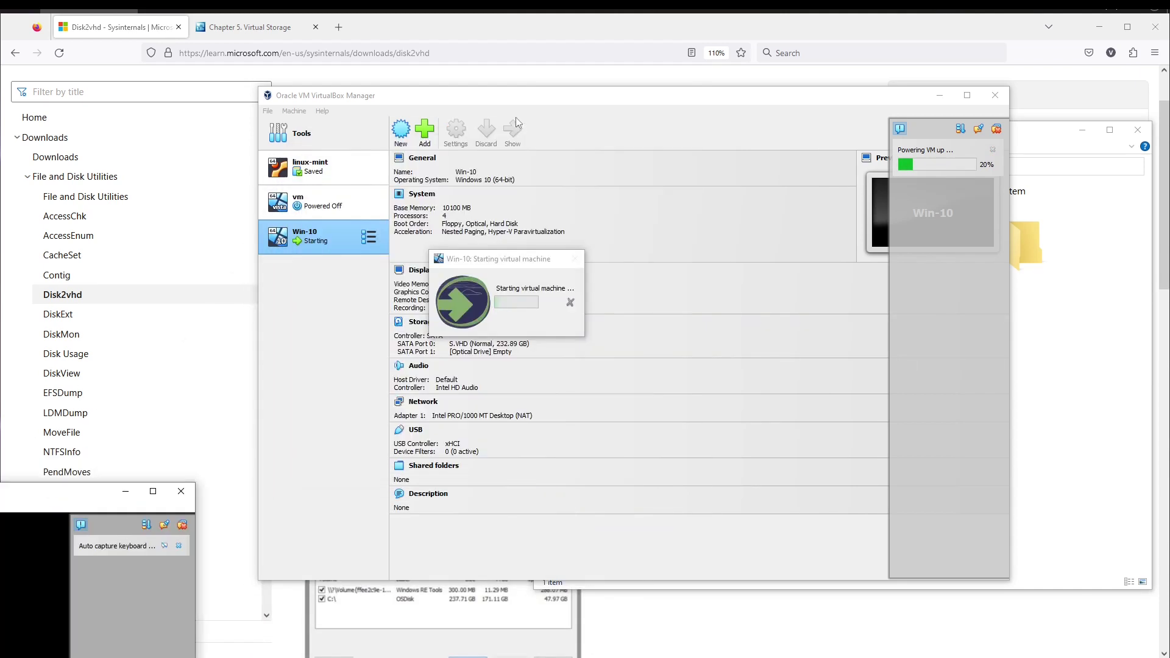
pyautogui.moveTo(39, 500); pyautogui.dragTo(518, 182)
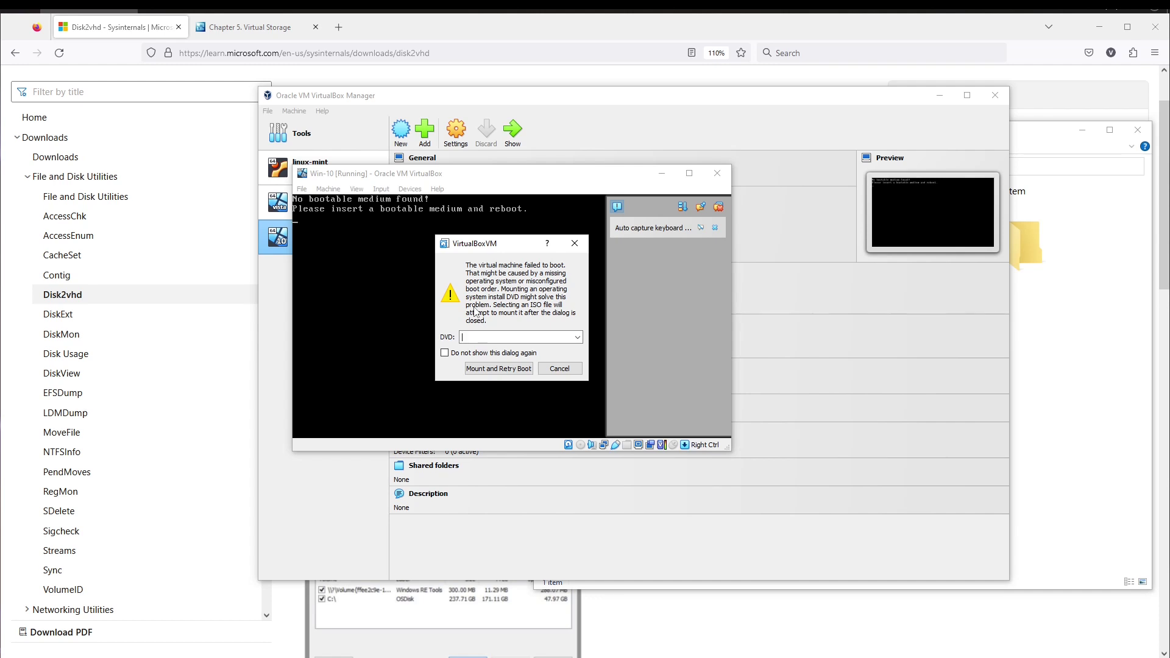
# - Dismiss the DVD mount prompt, boot-failure message and keyboard capture notice, mounting no DVD
pyautogui.click(573, 337)
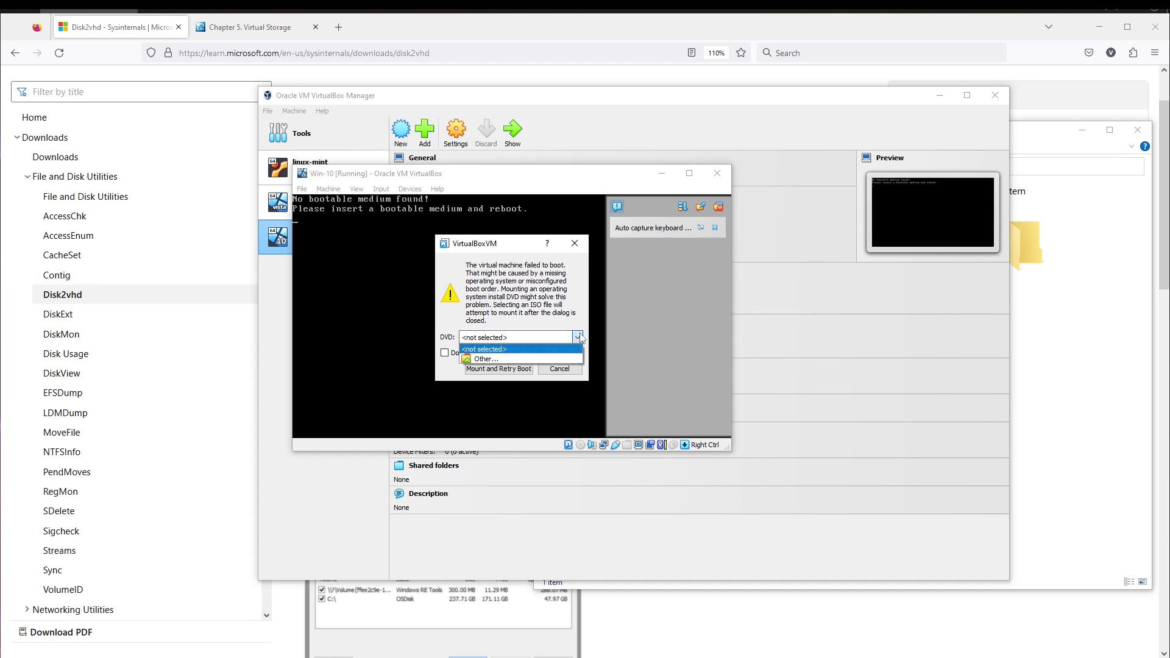
pyautogui.click(568, 321)
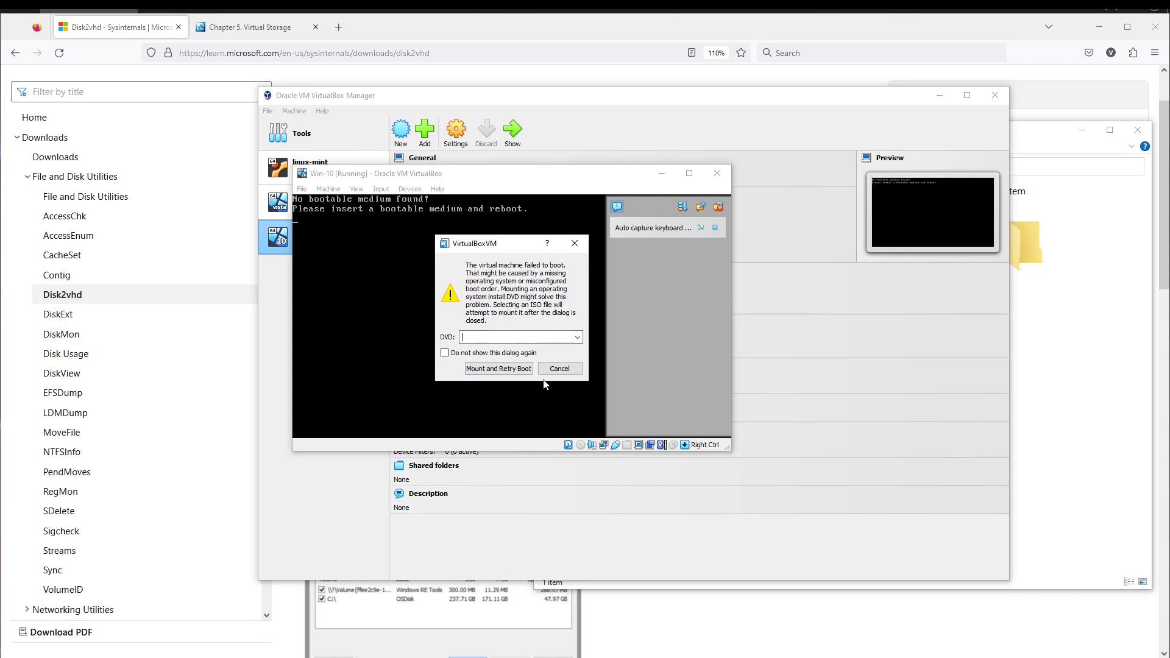
pyautogui.click(445, 353)
pyautogui.click(573, 248)
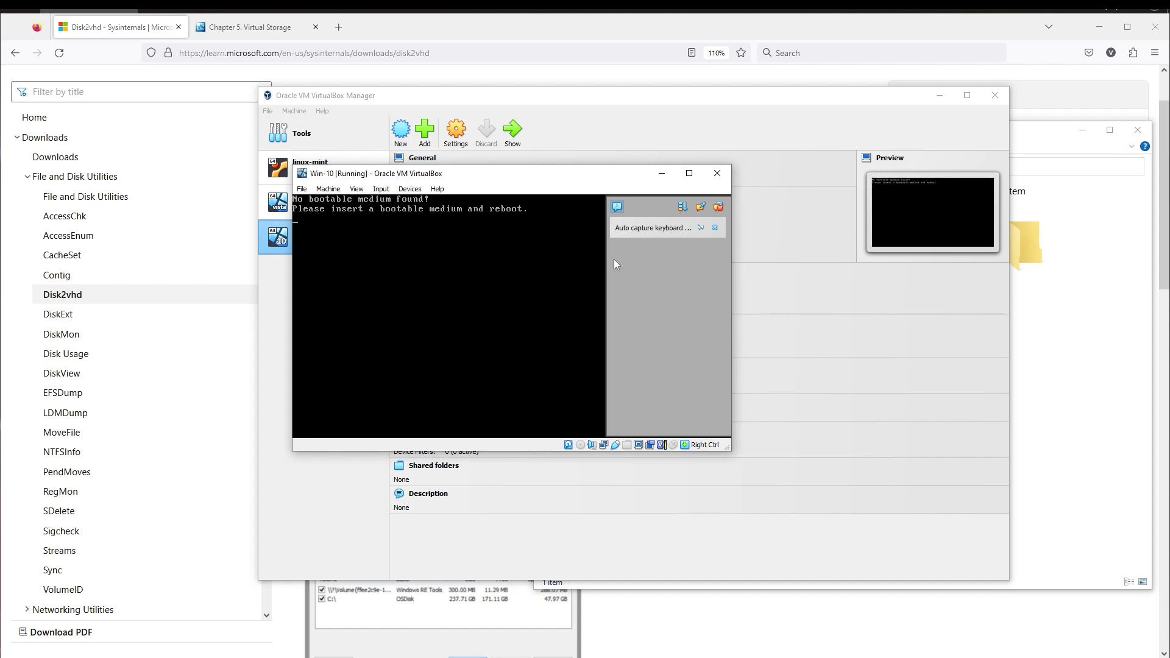
pyautogui.click(702, 228)
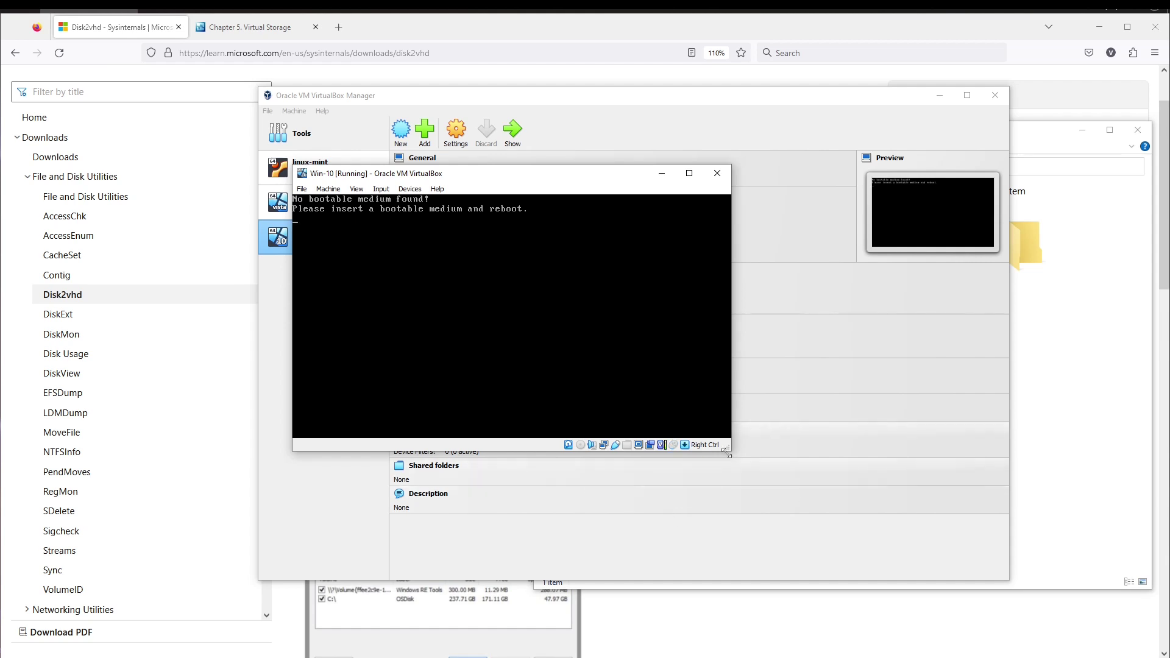
# - Enlarge the VM window, release the mouse with Right Ctrl, and power off Win-10
pyautogui.moveTo(729, 449); pyautogui.dragTo(831, 528)
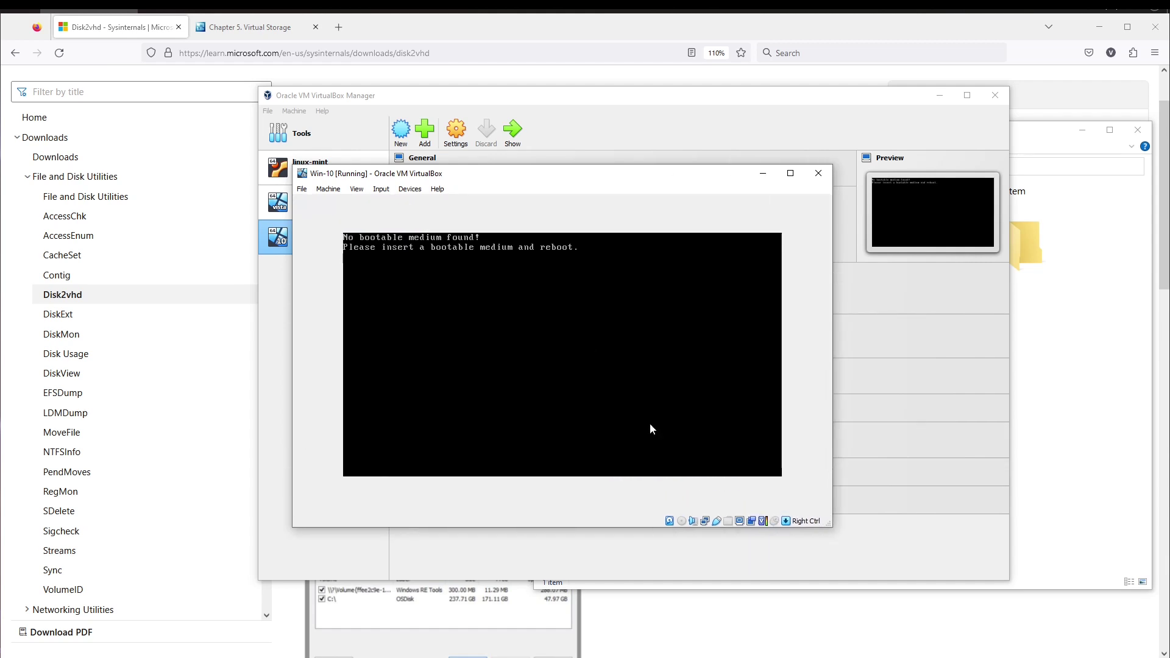
pyautogui.click(468, 308)
pyautogui.press('Control_R')
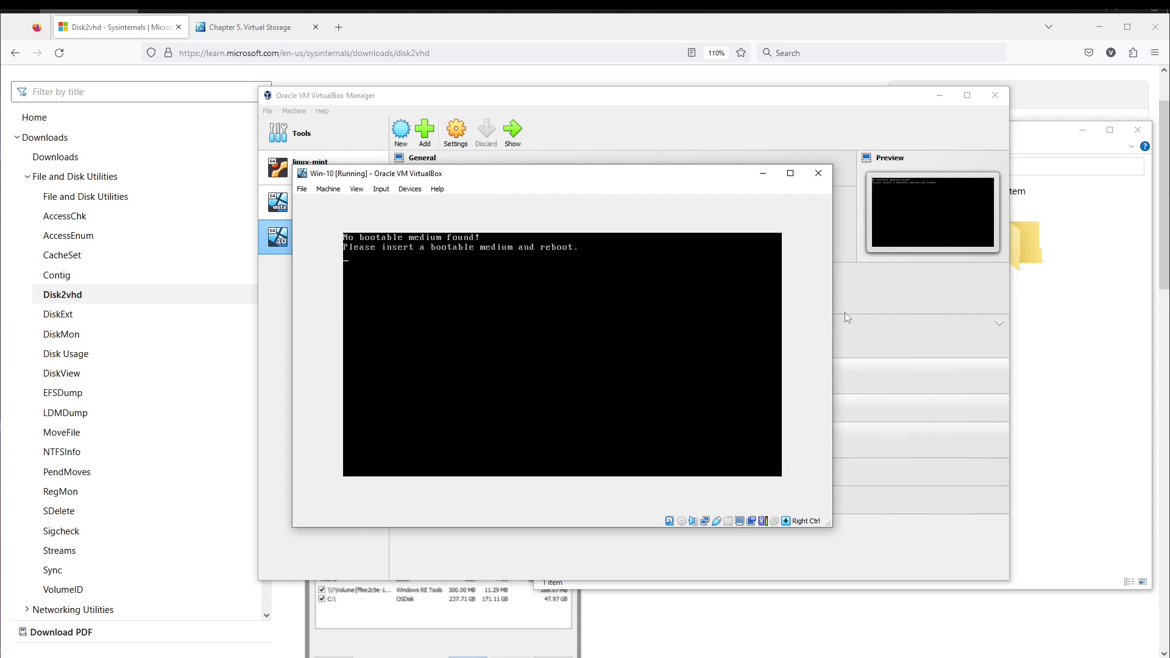
pyautogui.click(818, 174)
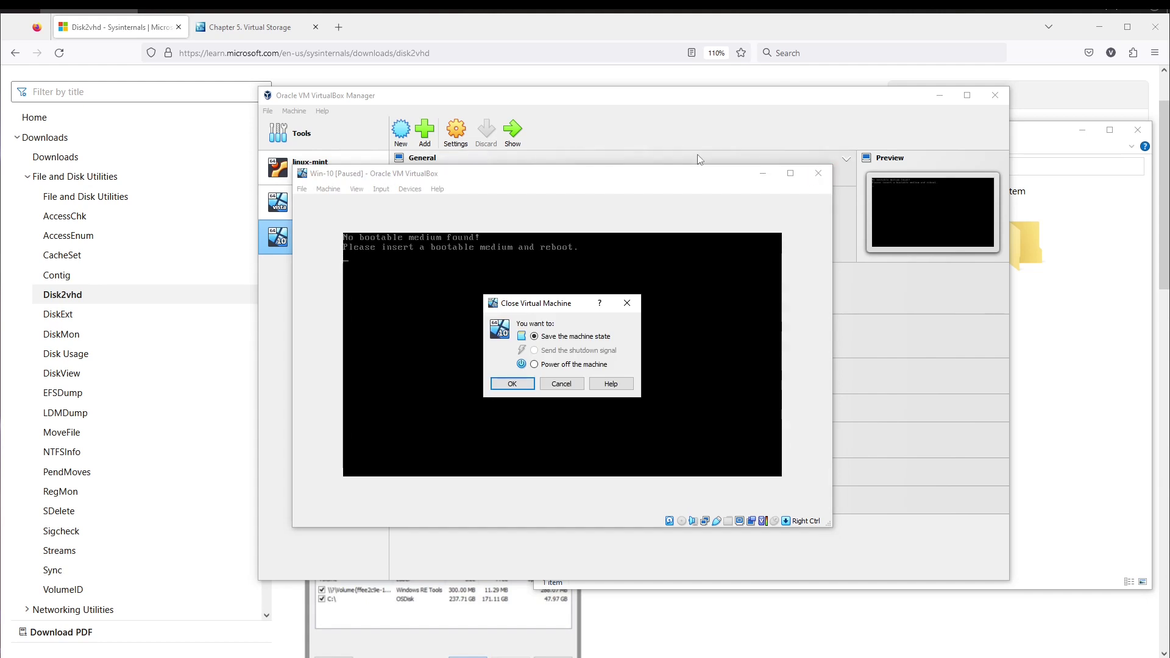
pyautogui.click(534, 364)
pyautogui.click(500, 383)
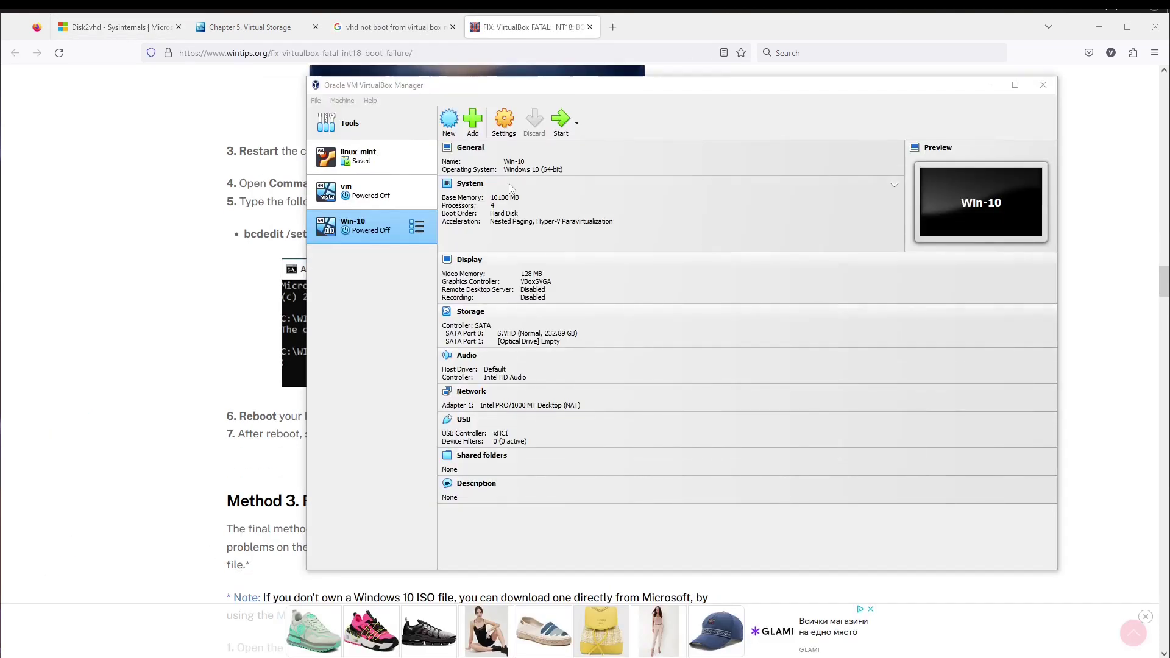
pyautogui.click(561, 129)
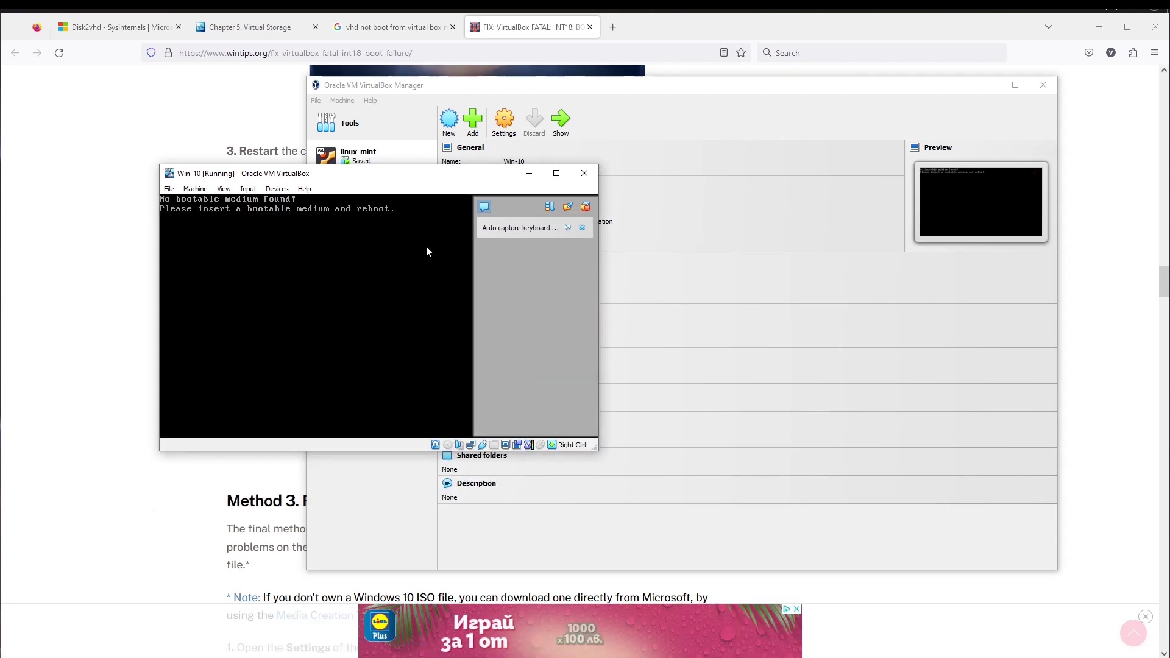
pyautogui.click(580, 237)
pyautogui.click(375, 322)
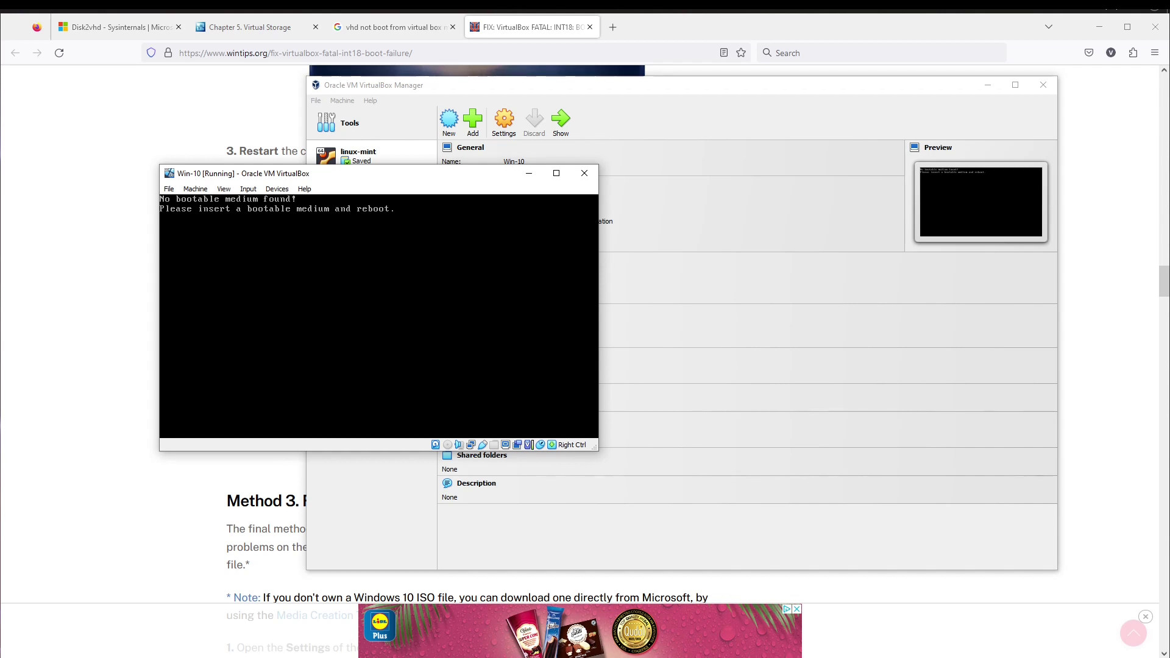
pyautogui.press('Control_R')
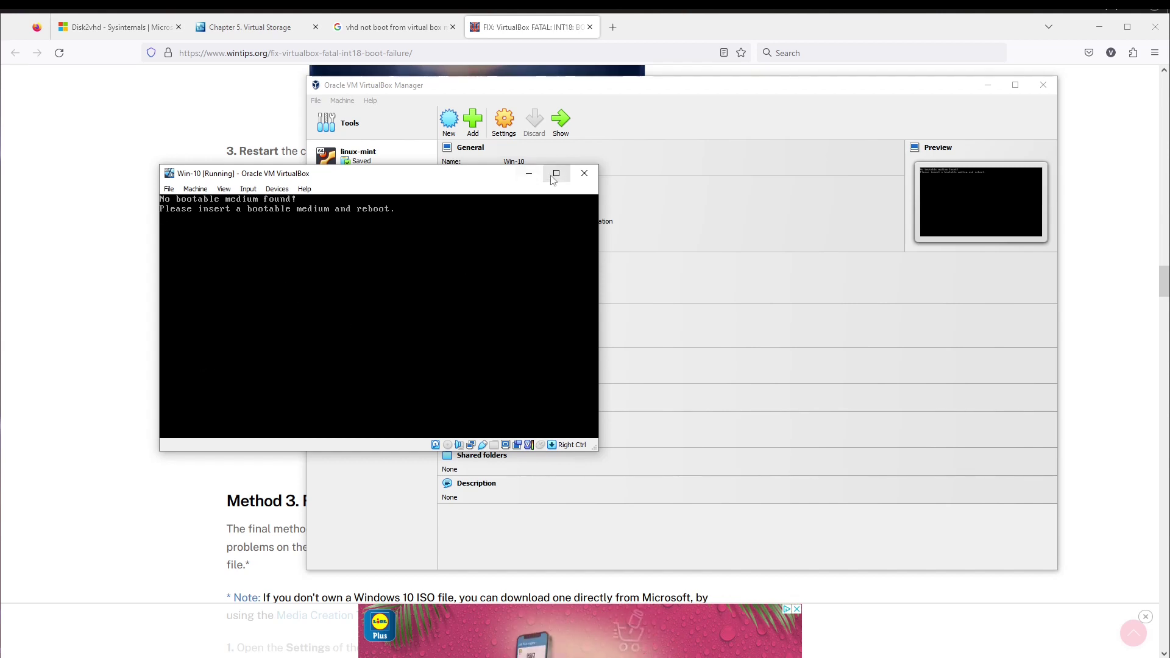
pyautogui.click(583, 177)
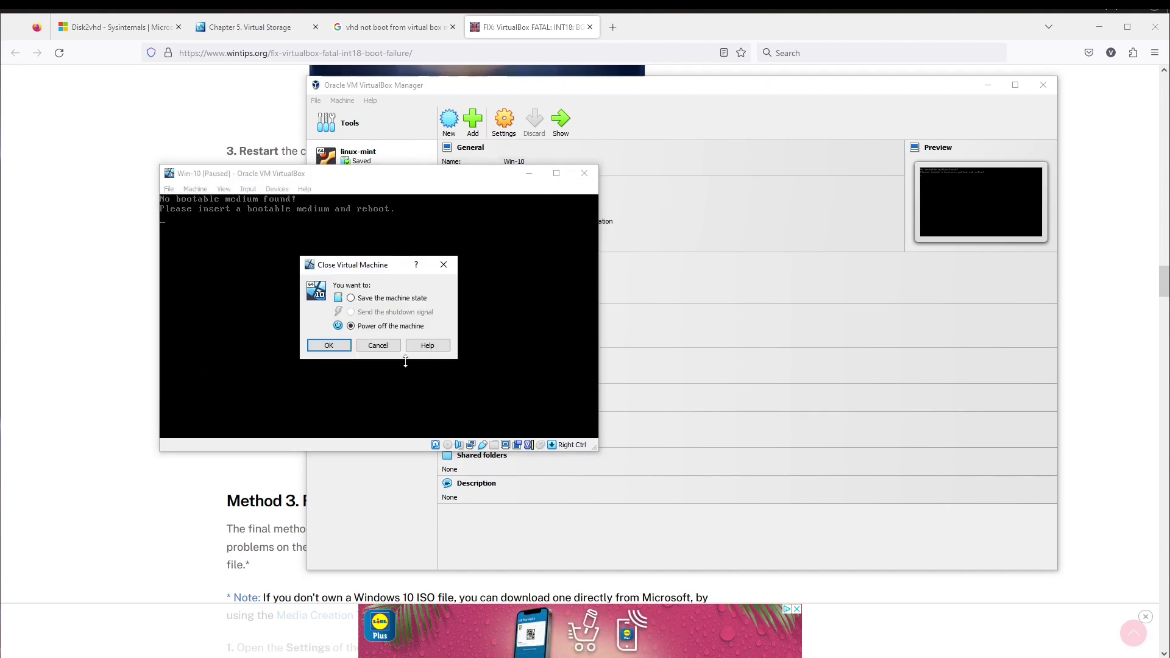
pyautogui.click(324, 343)
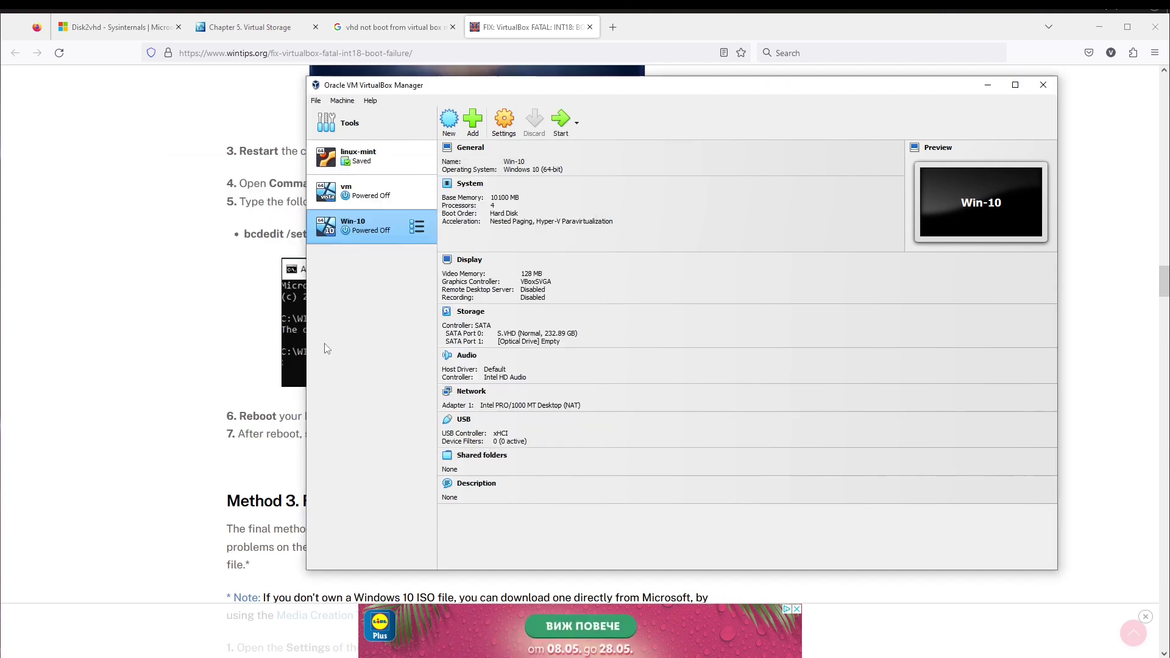
# - In Win-10's System > Motherboard settings, enable EFI and Secure Boot and save
pyautogui.click(504, 122)
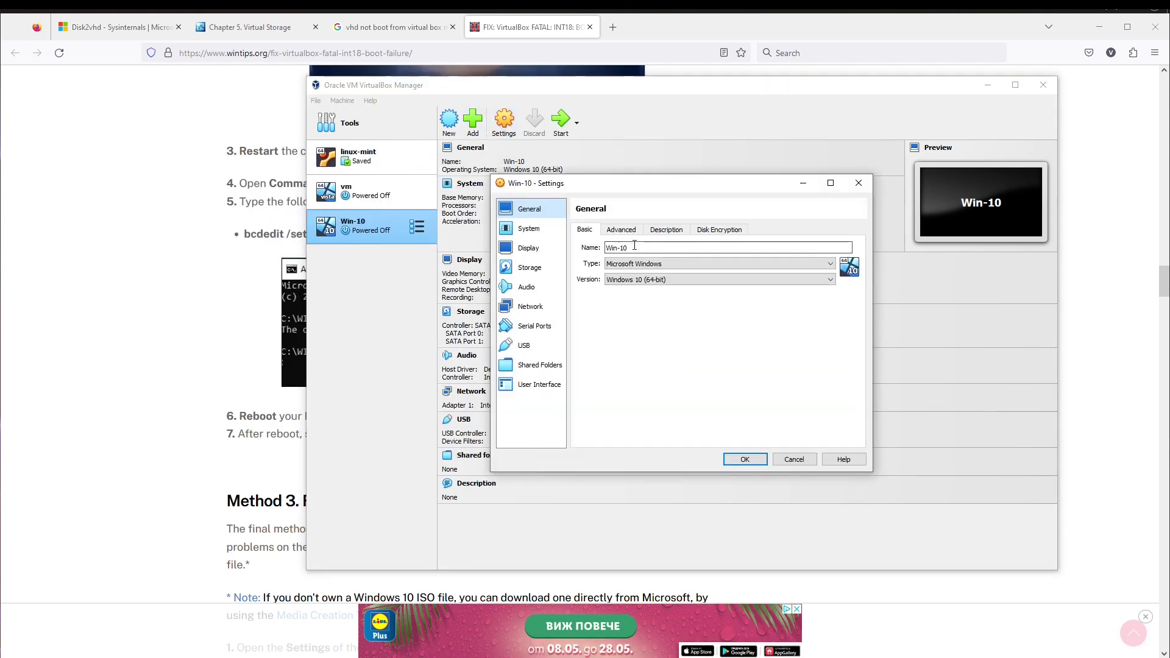
pyautogui.click(620, 230)
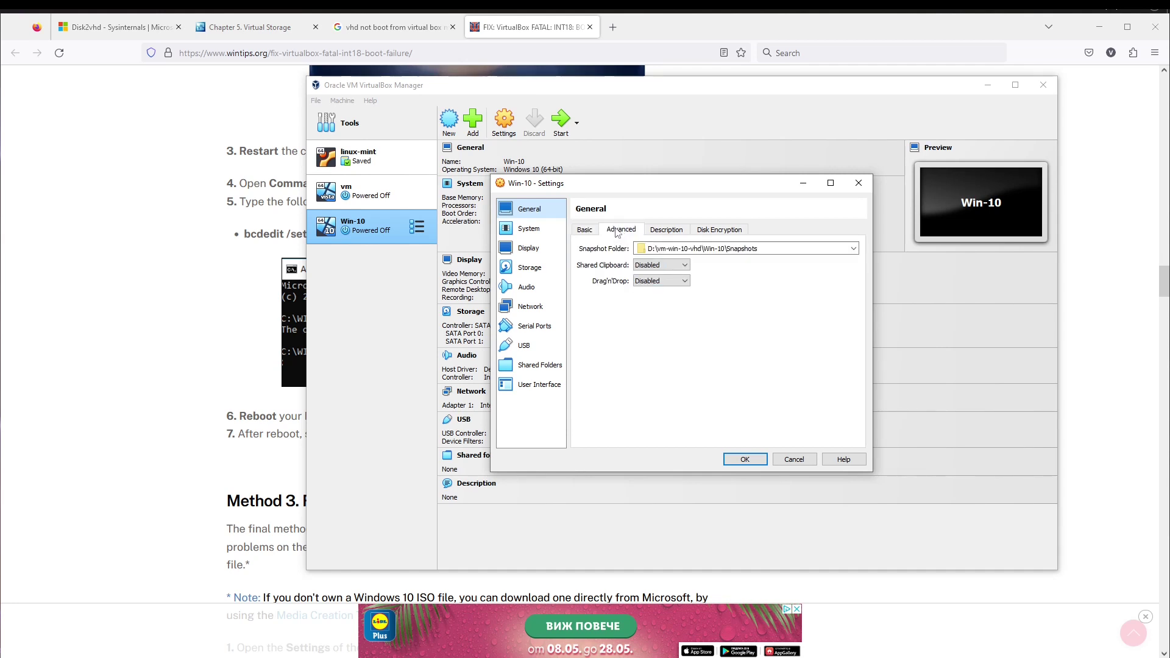
pyautogui.click(673, 234)
pyautogui.click(739, 232)
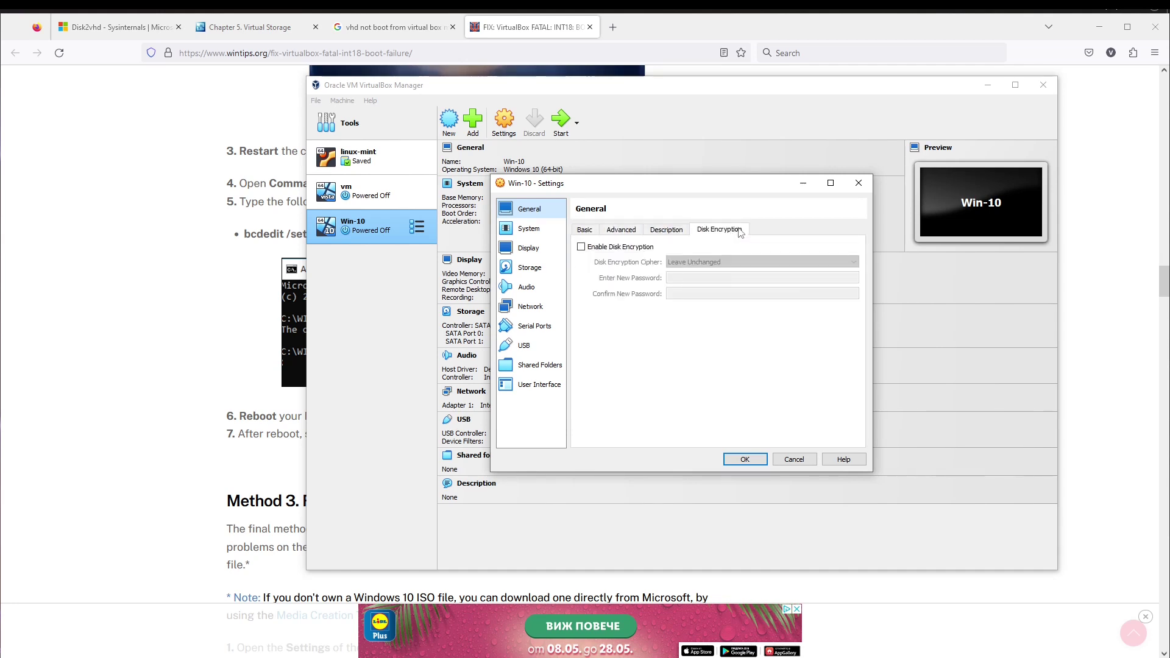
pyautogui.click(527, 230)
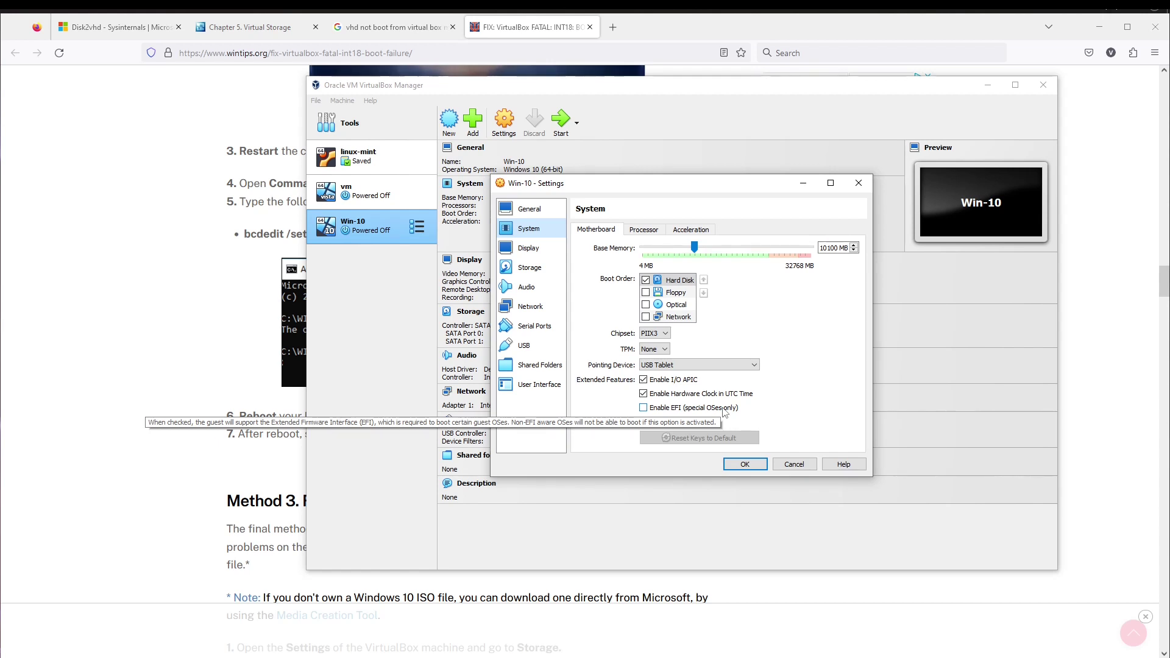
pyautogui.click(644, 408)
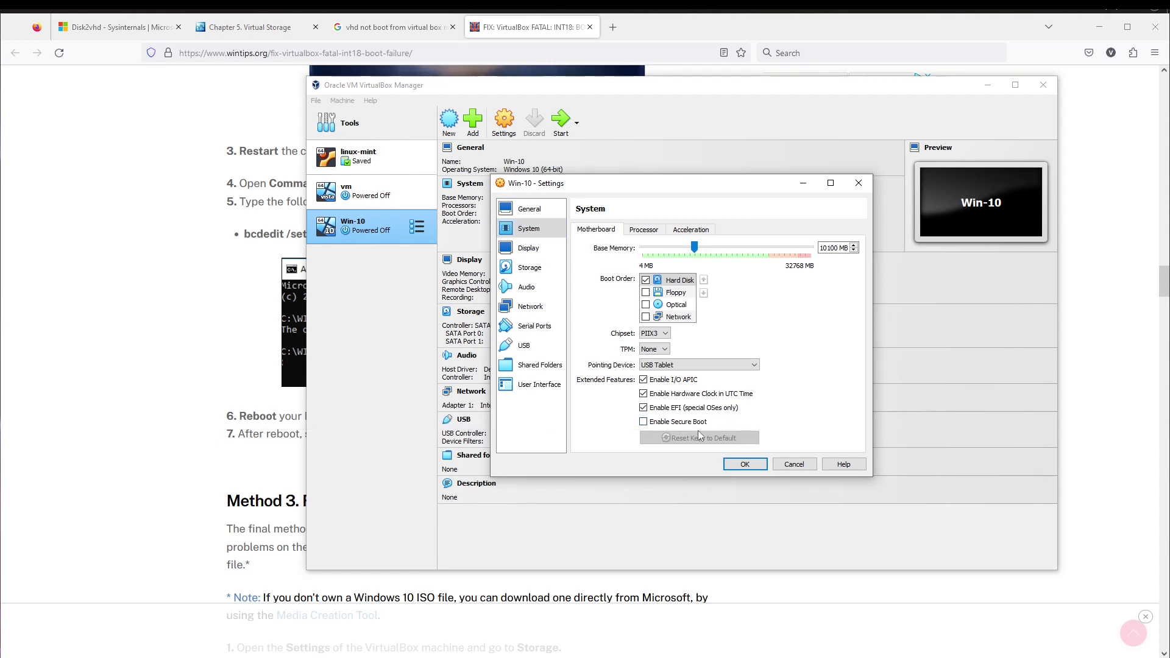
pyautogui.click(644, 422)
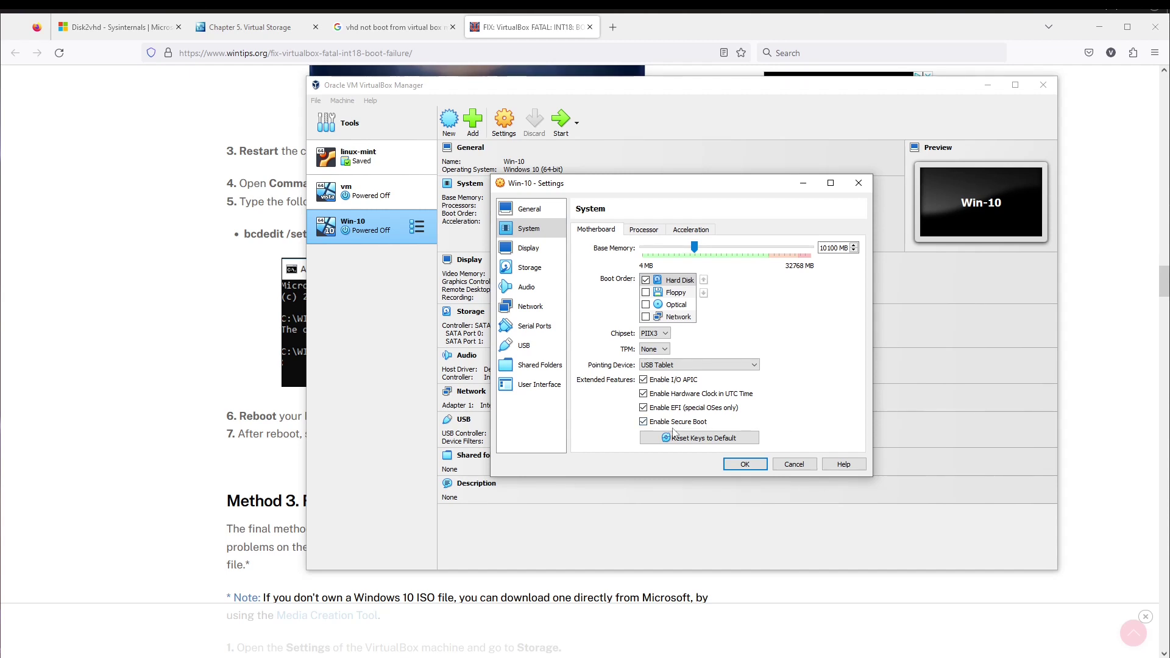
pyautogui.click(744, 465)
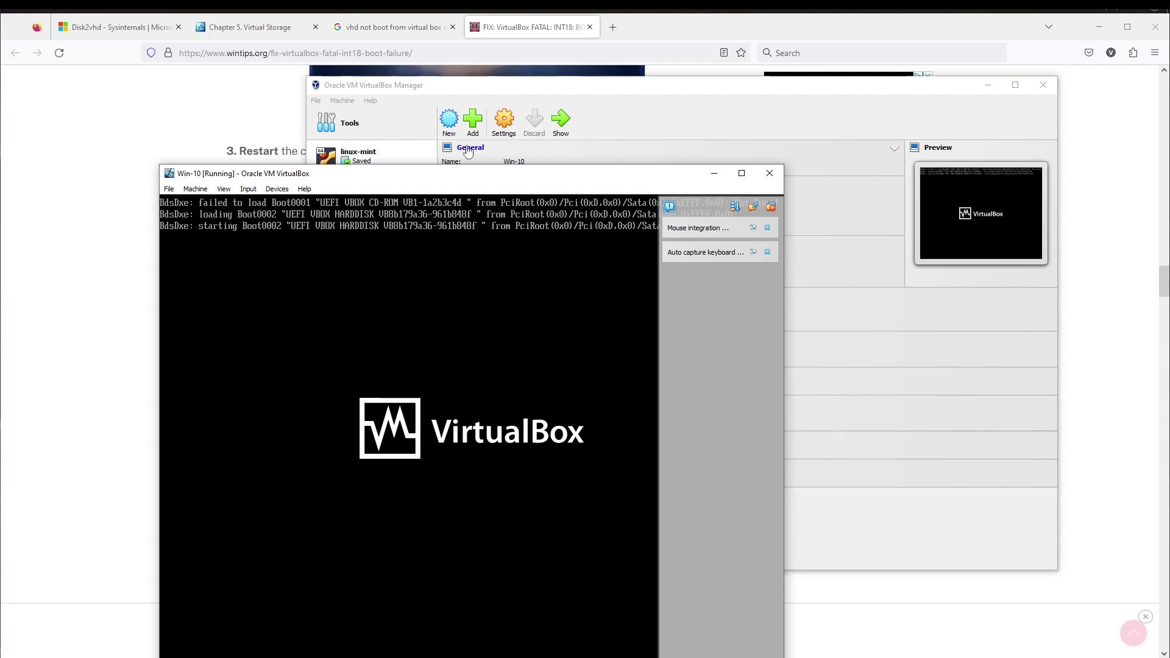
# - Reposition the VM window while Win-10 boots to the Windows lock screen
pyautogui.moveTo(451, 181); pyautogui.dragTo(514, 126)
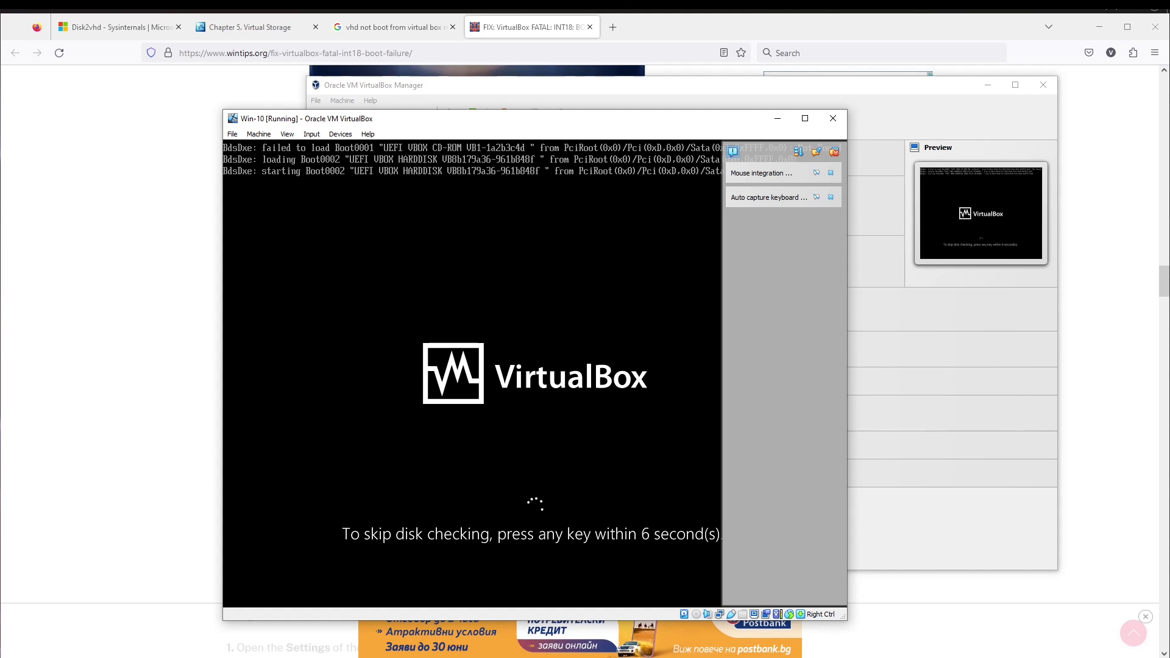
pyautogui.moveTo(583, 125); pyautogui.dragTo(601, 163)
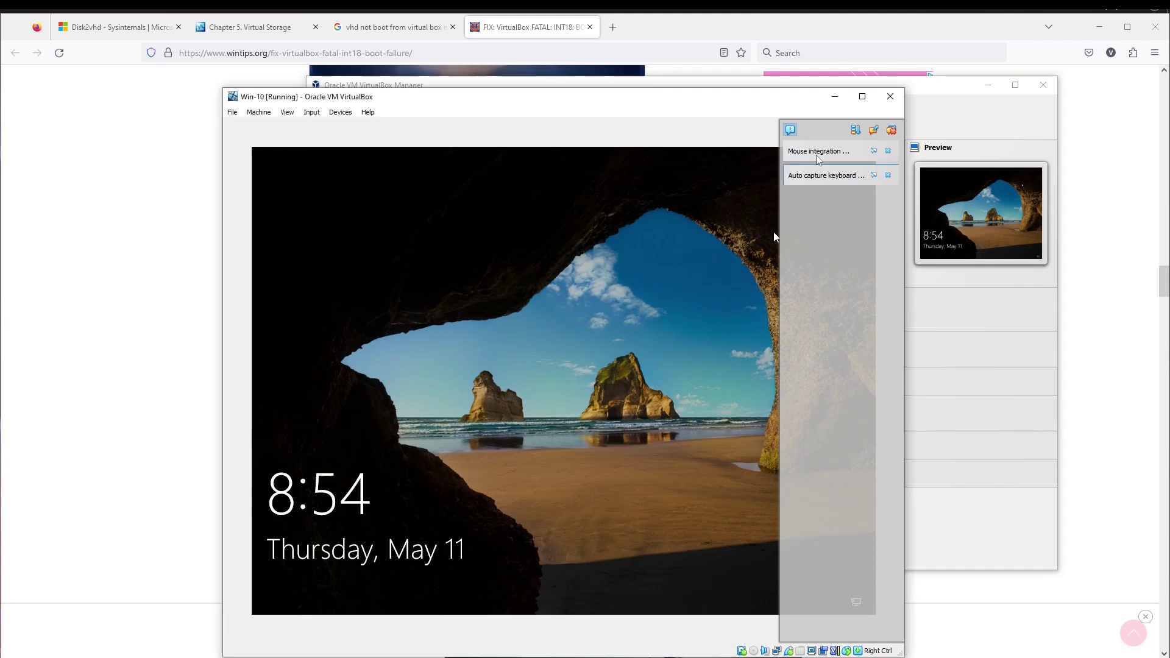
# - Dismiss notifications, close the extra Firefox tabs, and switch back to the Win-10 window
pyautogui.click(891, 130)
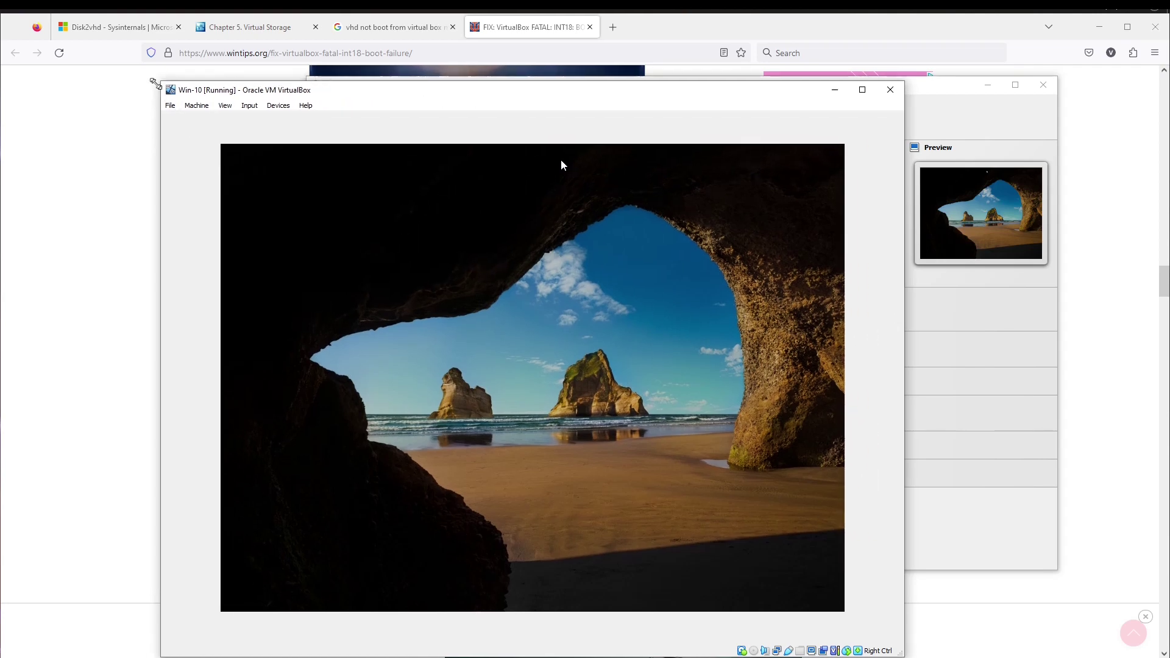
pyautogui.click(582, 28)
pyautogui.click(590, 26)
pyautogui.click(453, 27)
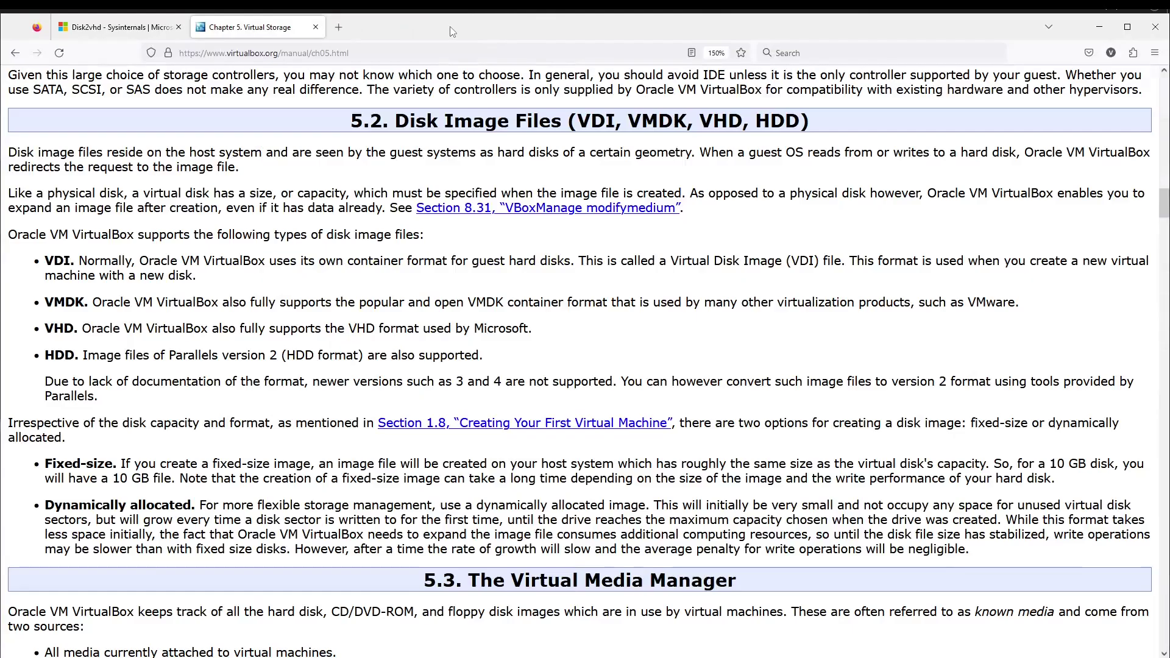
pyautogui.hotkey('alt', 'Tab')
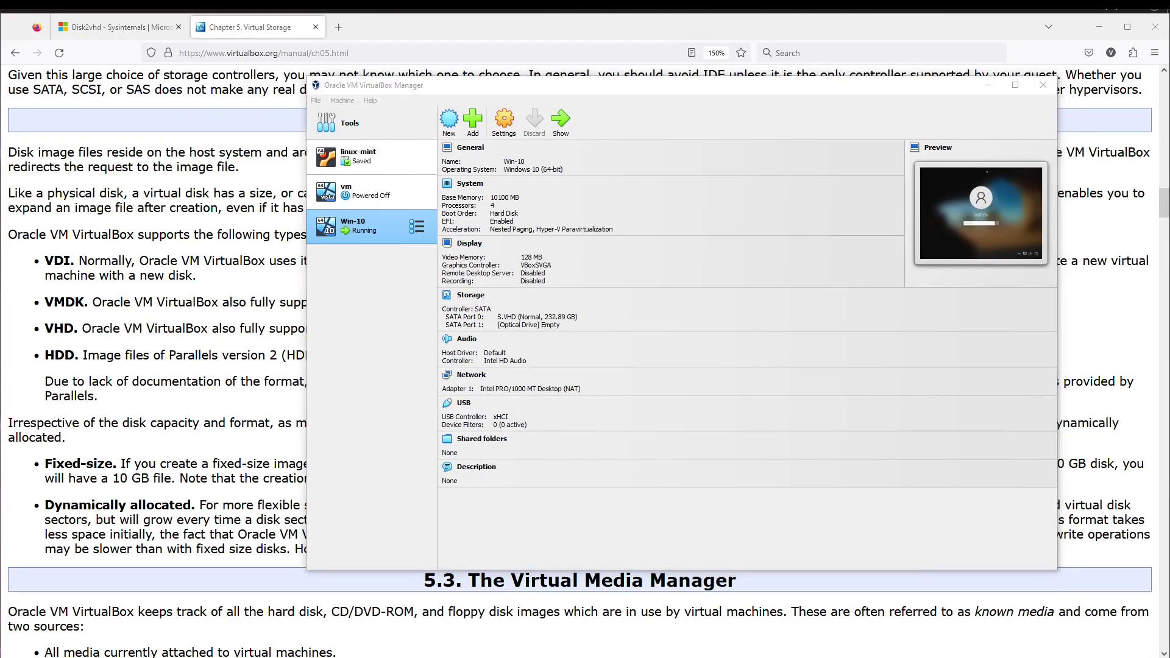
pyautogui.hotkey('alt', 'Tab')
# - Enter the Windows account password to sign in to the Win-10 desktop
pyautogui.moveTo(667, 99); pyautogui.dragTo(763, 67)
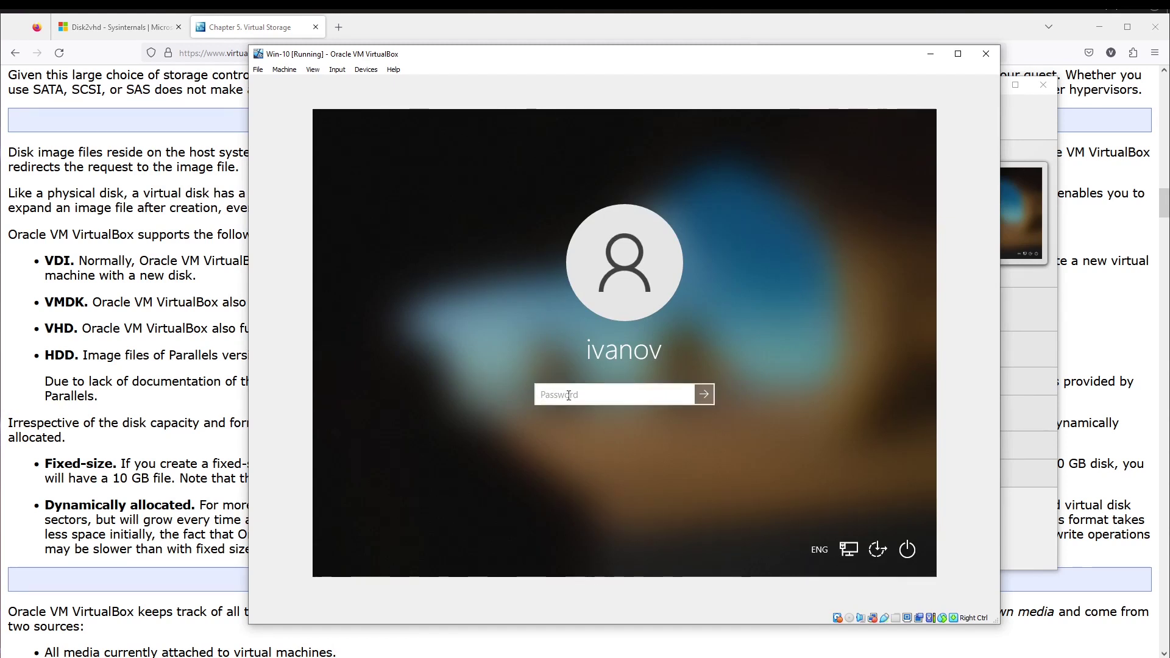
pyautogui.write('•••••••••••')
pyautogui.press('Return')
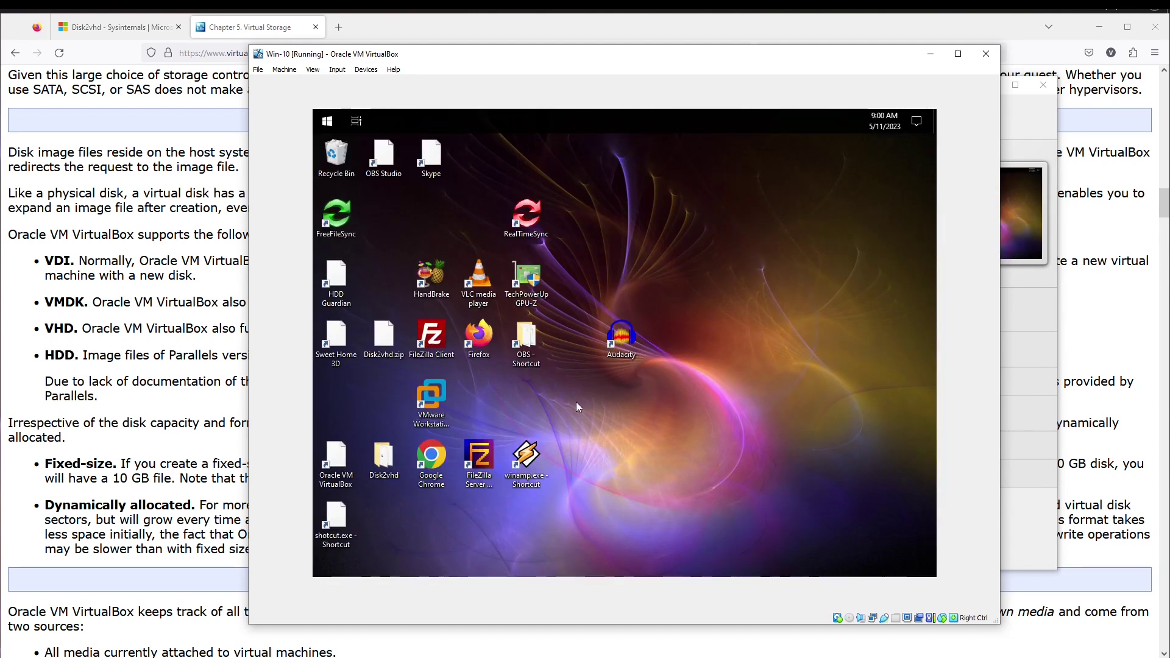
# - Launch Task Manager from the Win-10 guest taskbar's context menu
pyautogui.rightClick(637, 122)
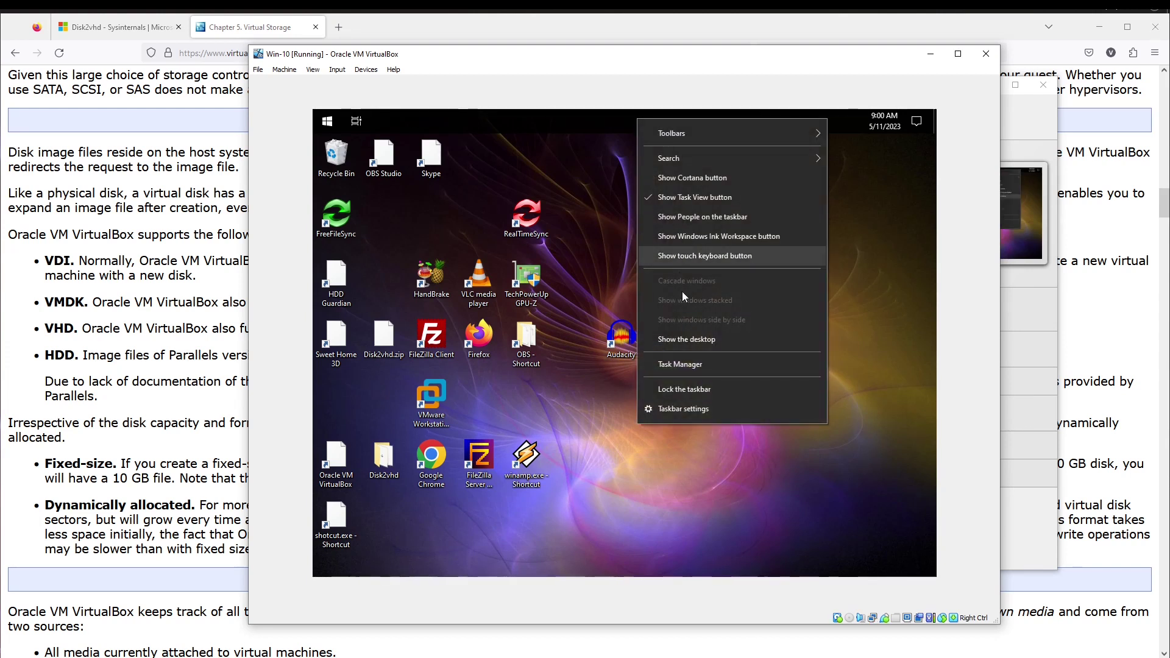
pyautogui.click(669, 366)
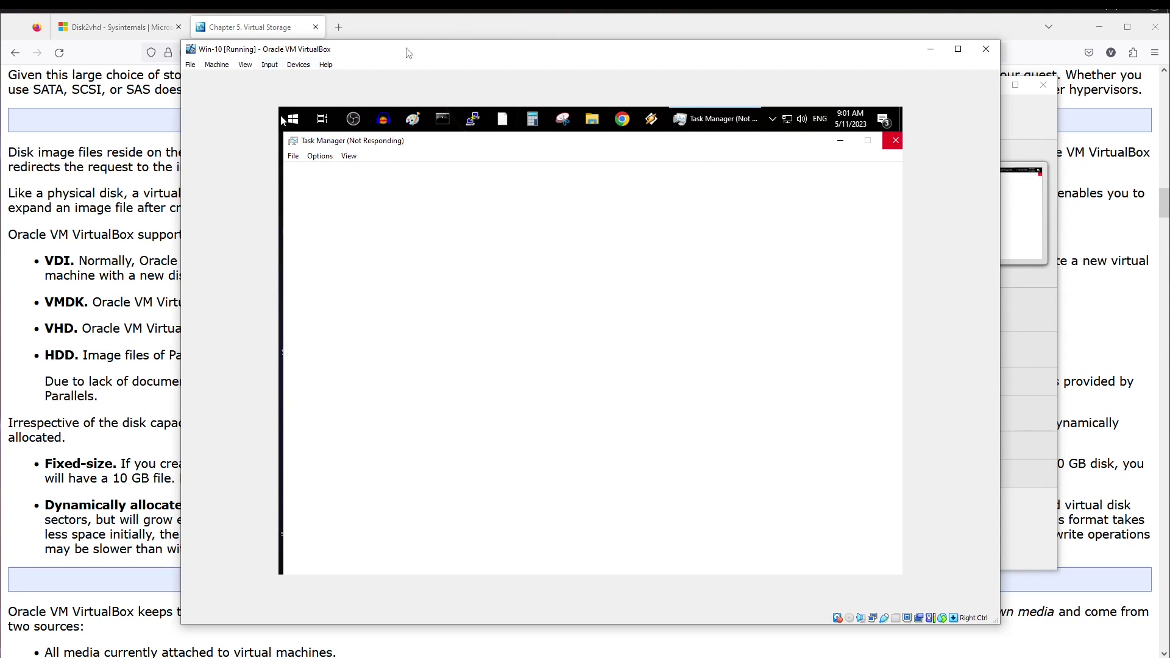
# - Insert the Guest Additions CD image from the Devices menu and dismiss the AutoPlay notification
pyautogui.moveTo(410, 52); pyautogui.dragTo(410, 51)
pyautogui.click(296, 64)
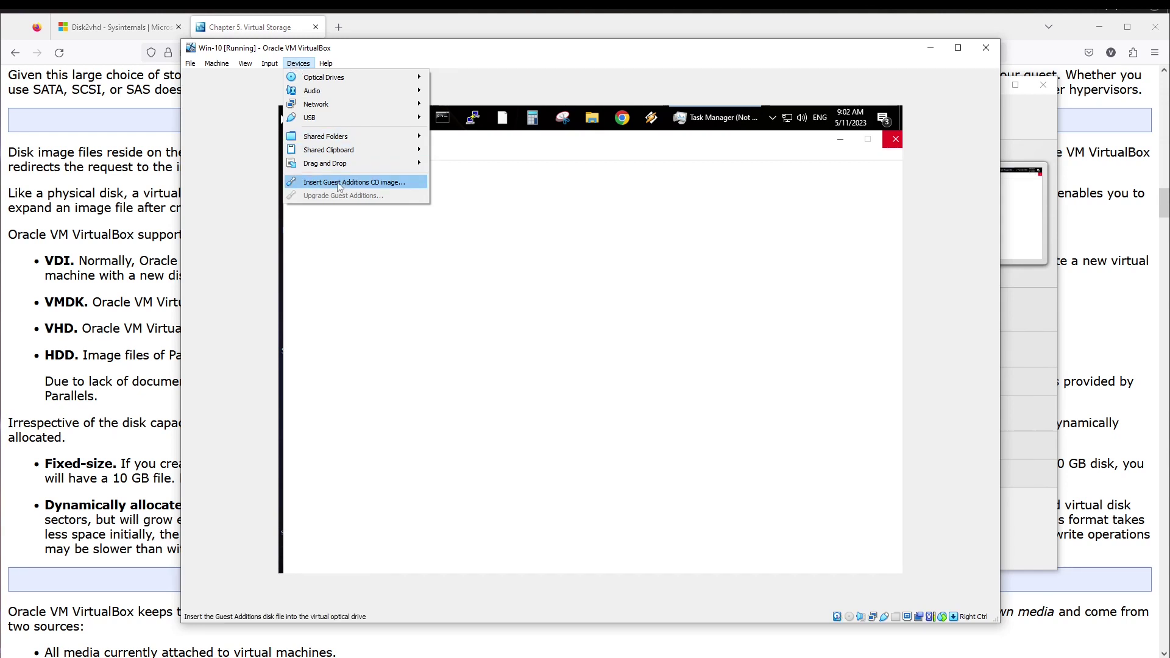
pyautogui.click(380, 186)
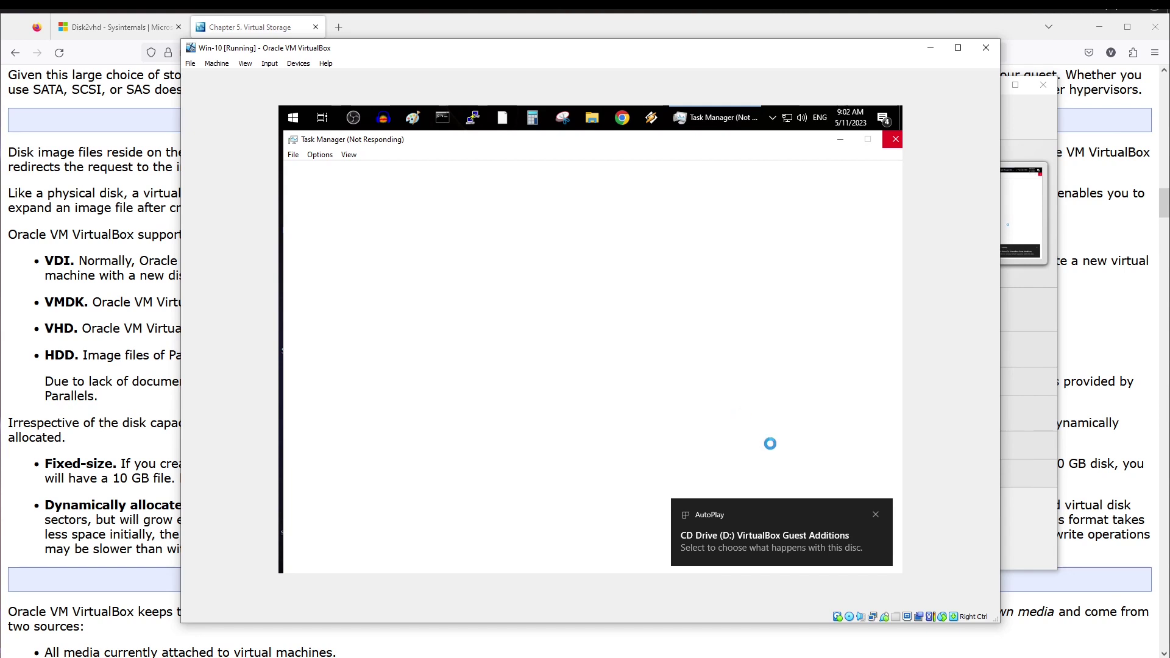
pyautogui.click(876, 515)
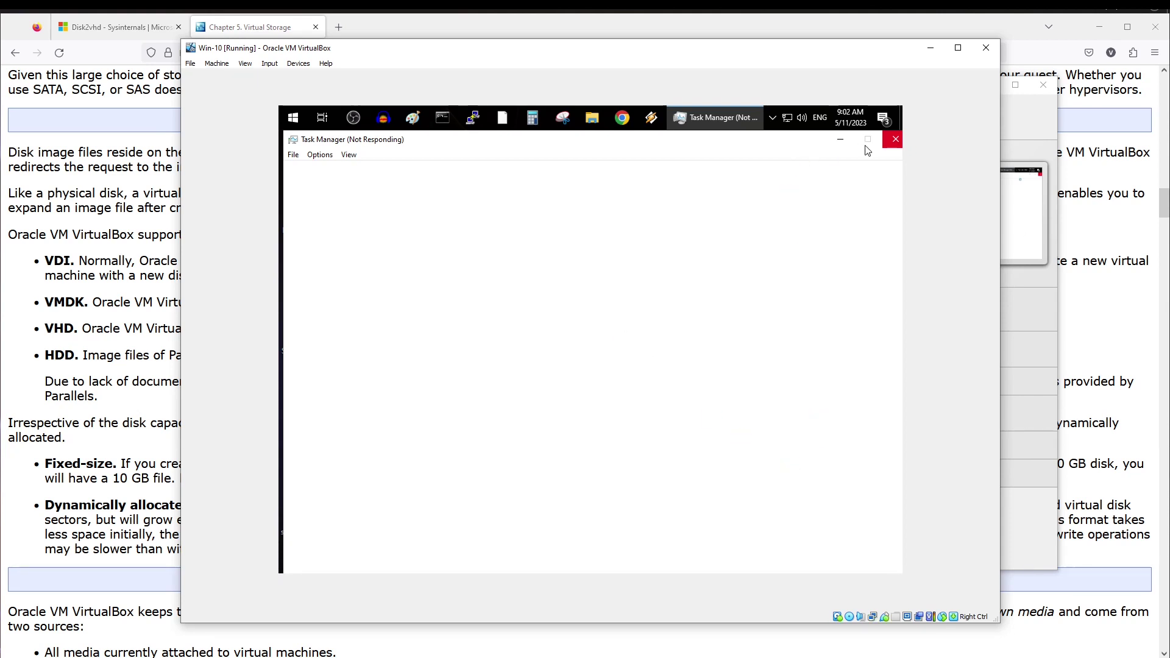
pyautogui.click(291, 65)
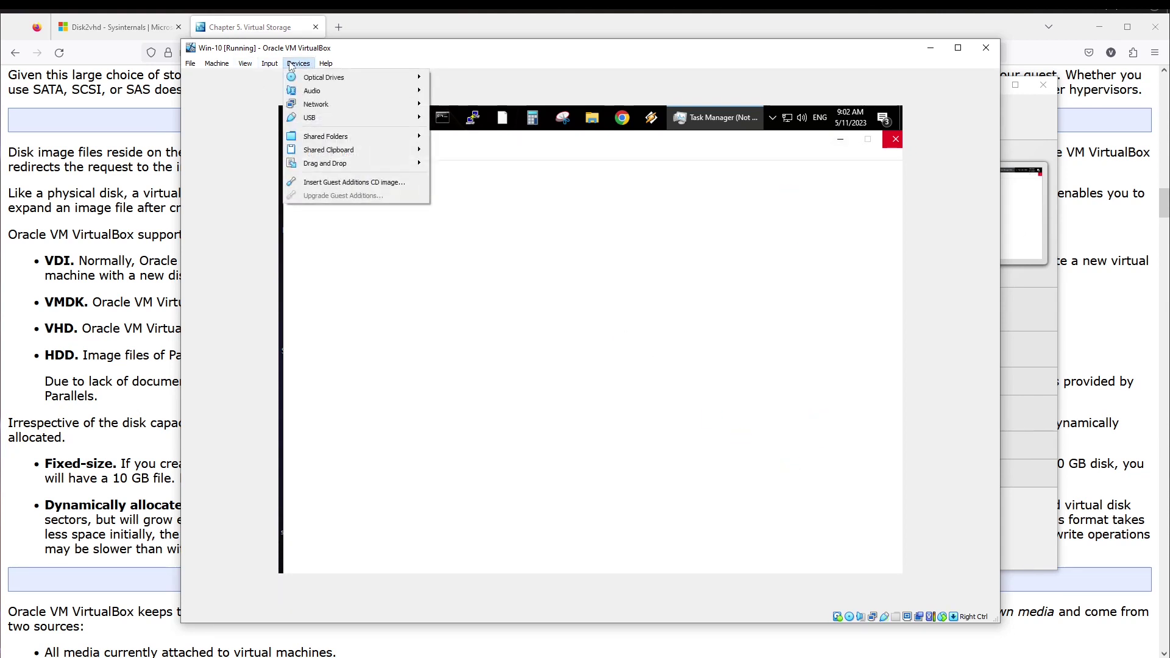
pyautogui.click(343, 181)
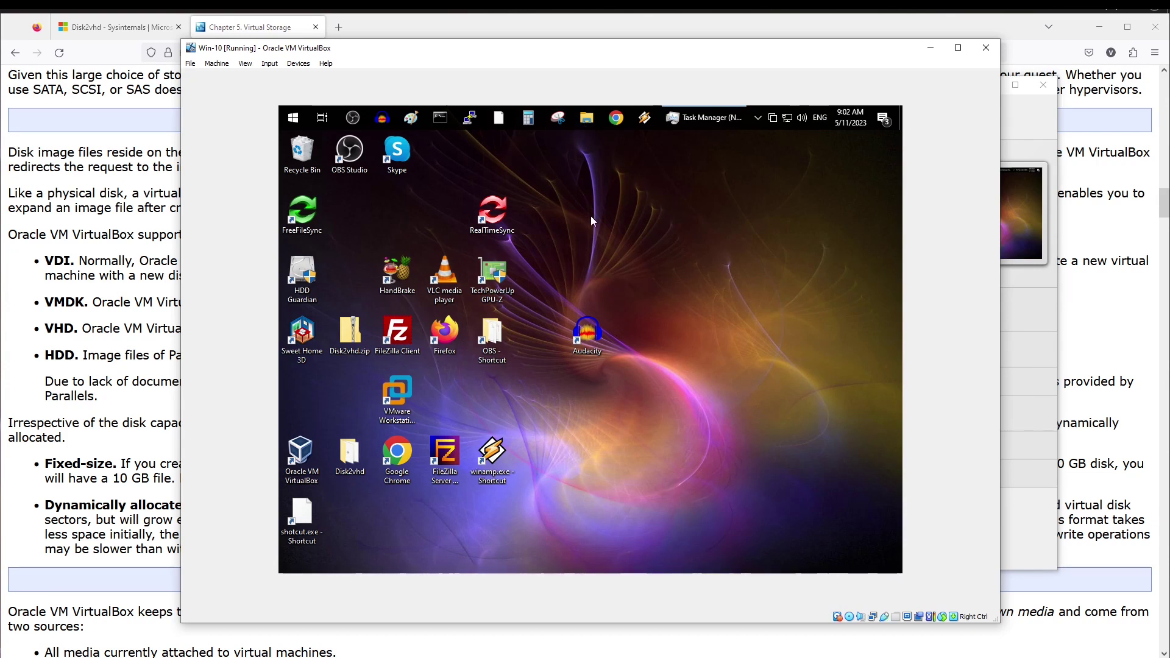
# - Open CD Drive (D:) Guest Additions in File Explorer, closing qBittorrent and the firewall notification
pyautogui.press('super+e')
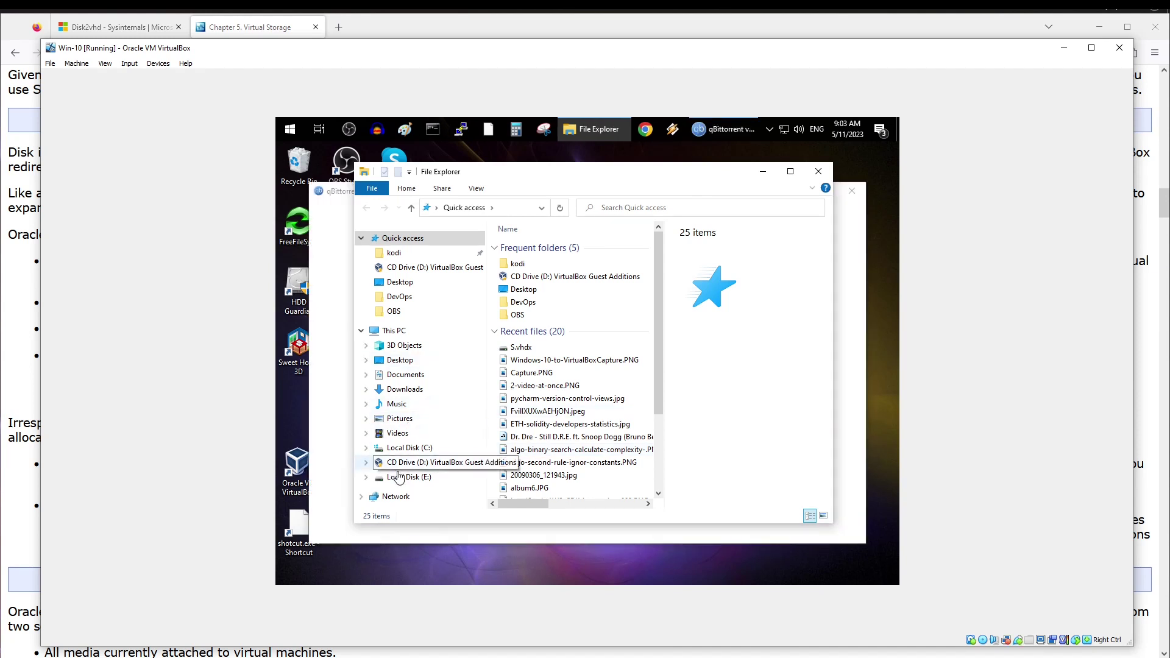
pyautogui.click(419, 464)
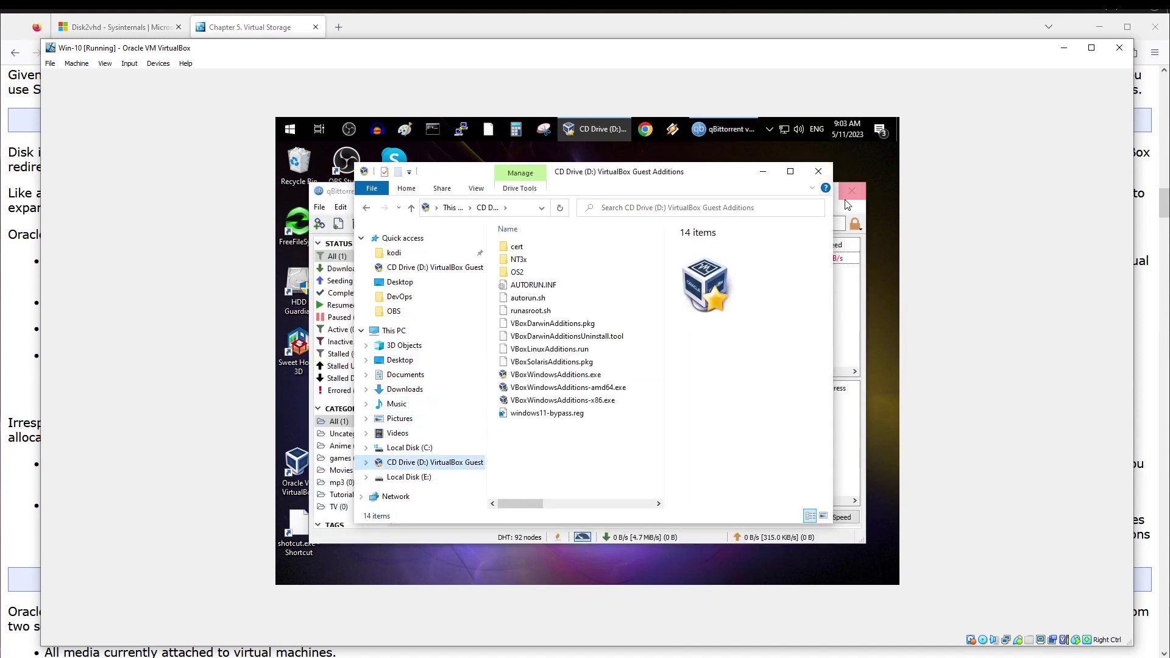
pyautogui.click(723, 129)
pyautogui.click(723, 129)
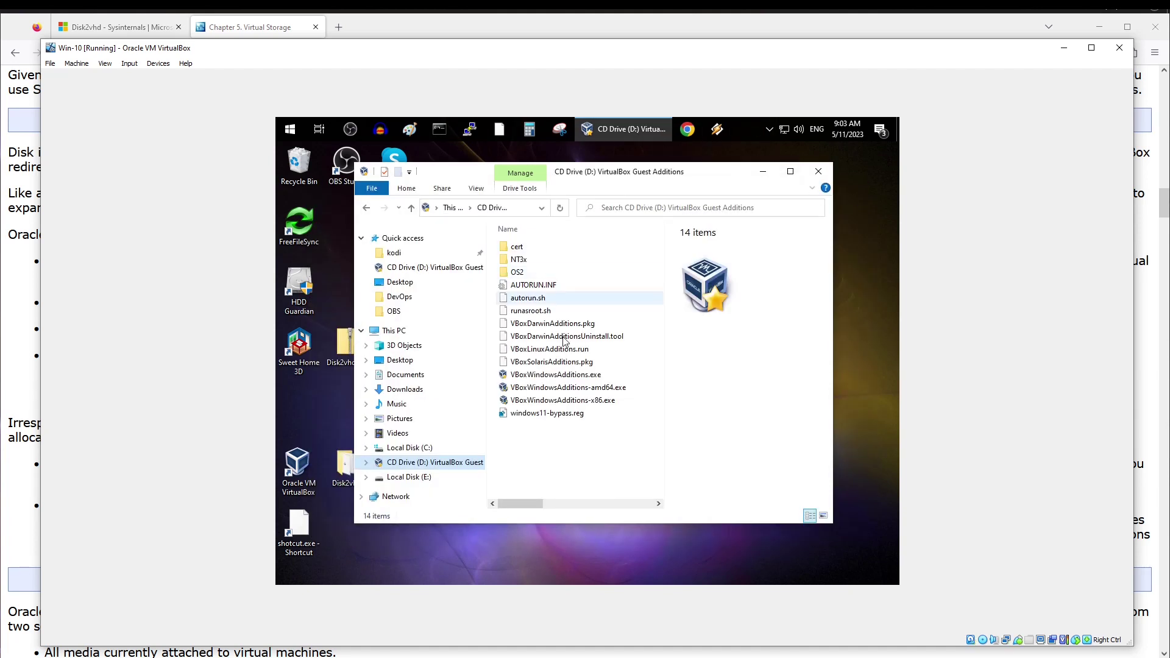
pyautogui.moveTo(353, 441); pyautogui.dragTo(285, 441)
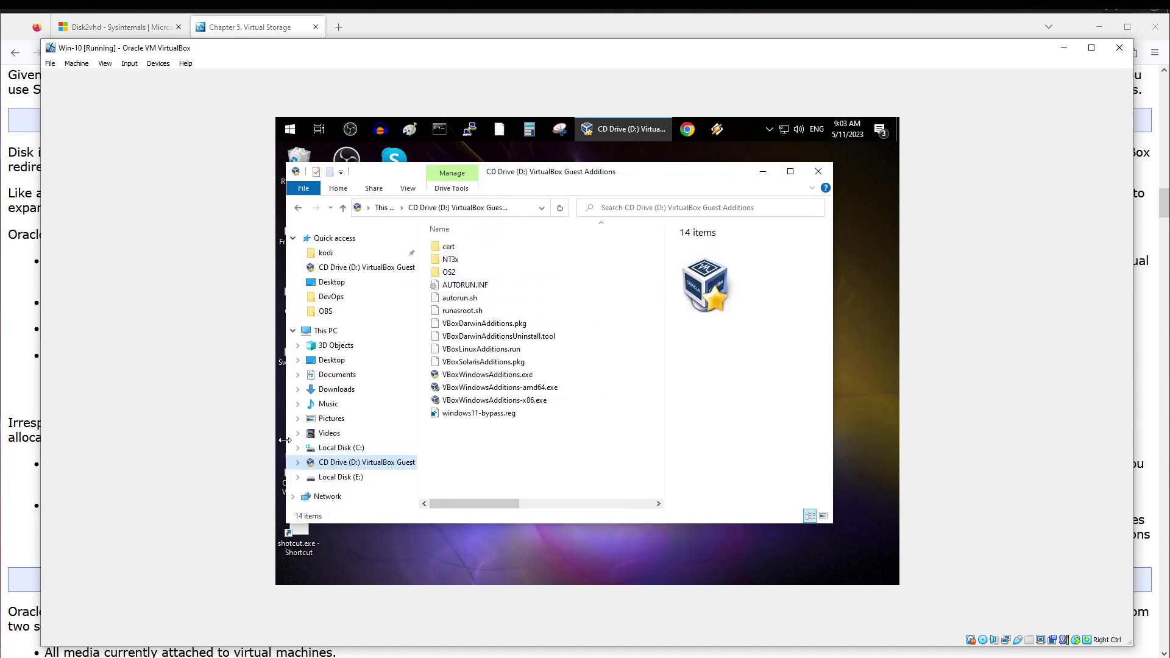
pyautogui.moveTo(637, 178); pyautogui.dragTo(675, 178)
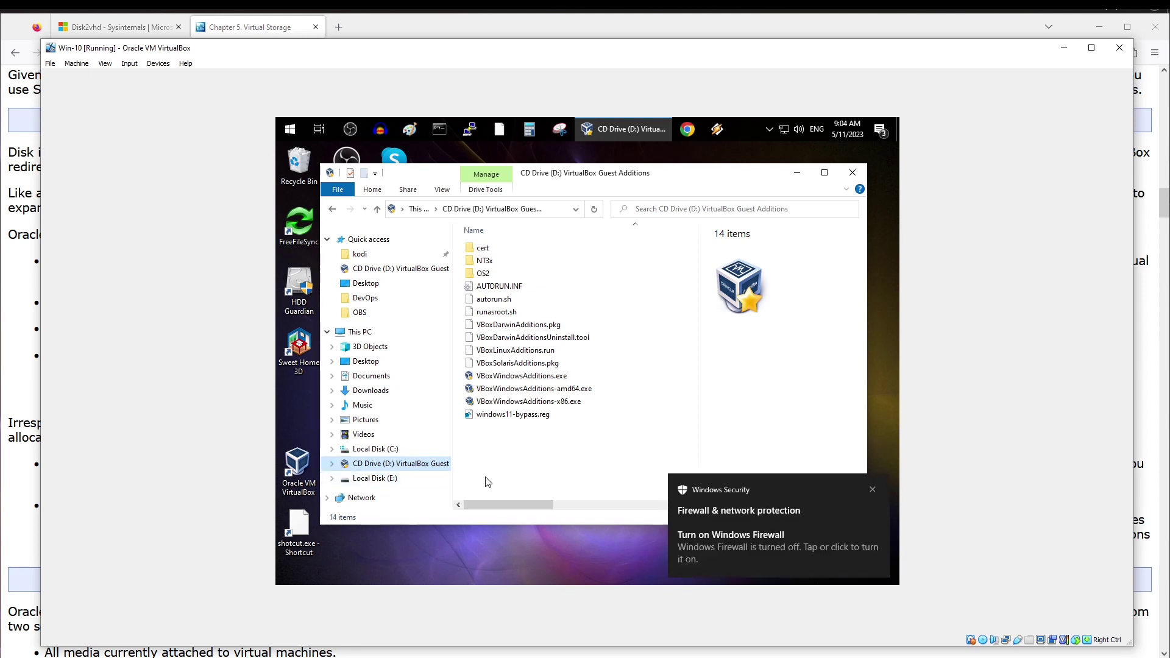
pyautogui.click(870, 491)
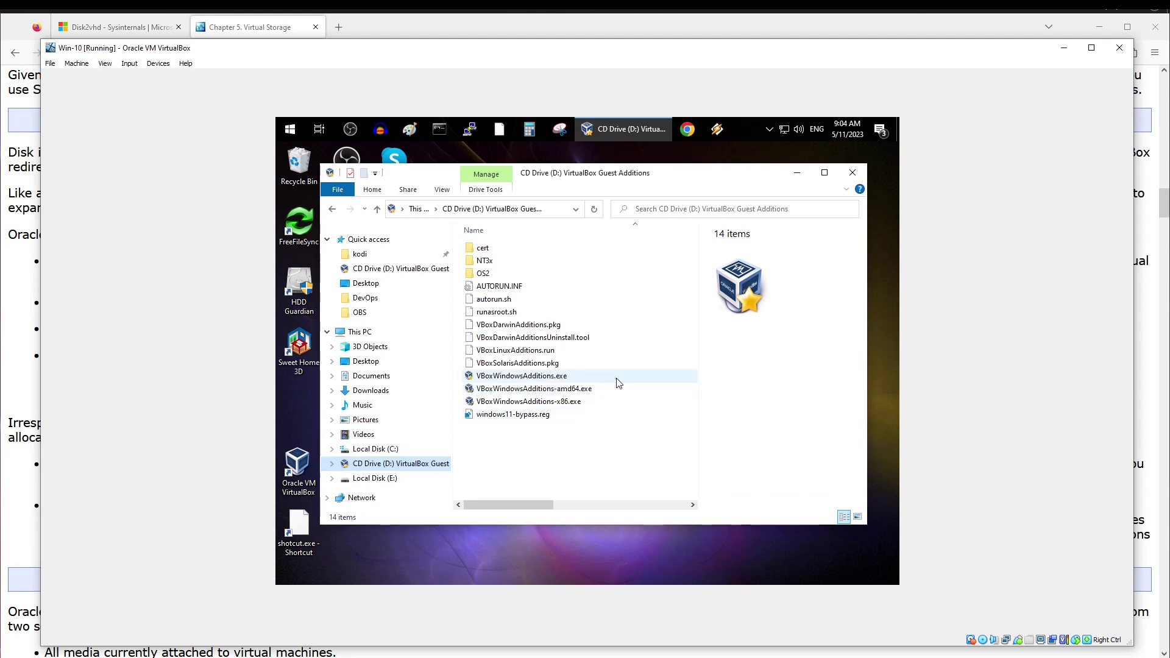
# - Compare VBoxWindowsAdditions.exe with its x86 variant, then bring up the installer's context menu
pyautogui.click(562, 379)
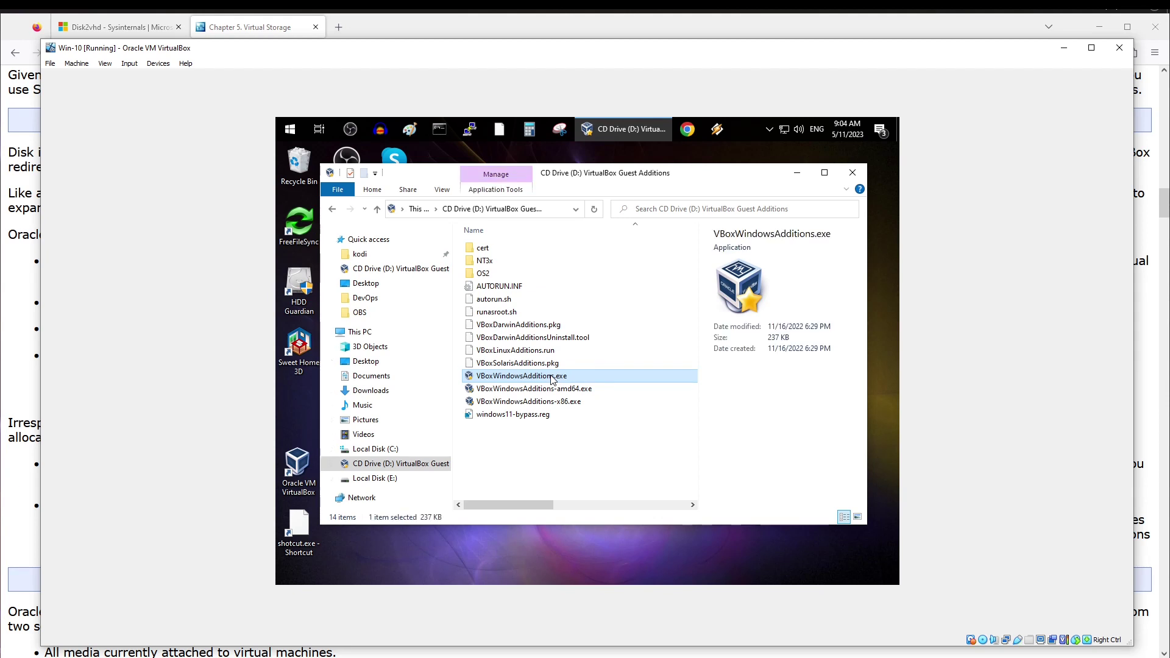
pyautogui.click(544, 404)
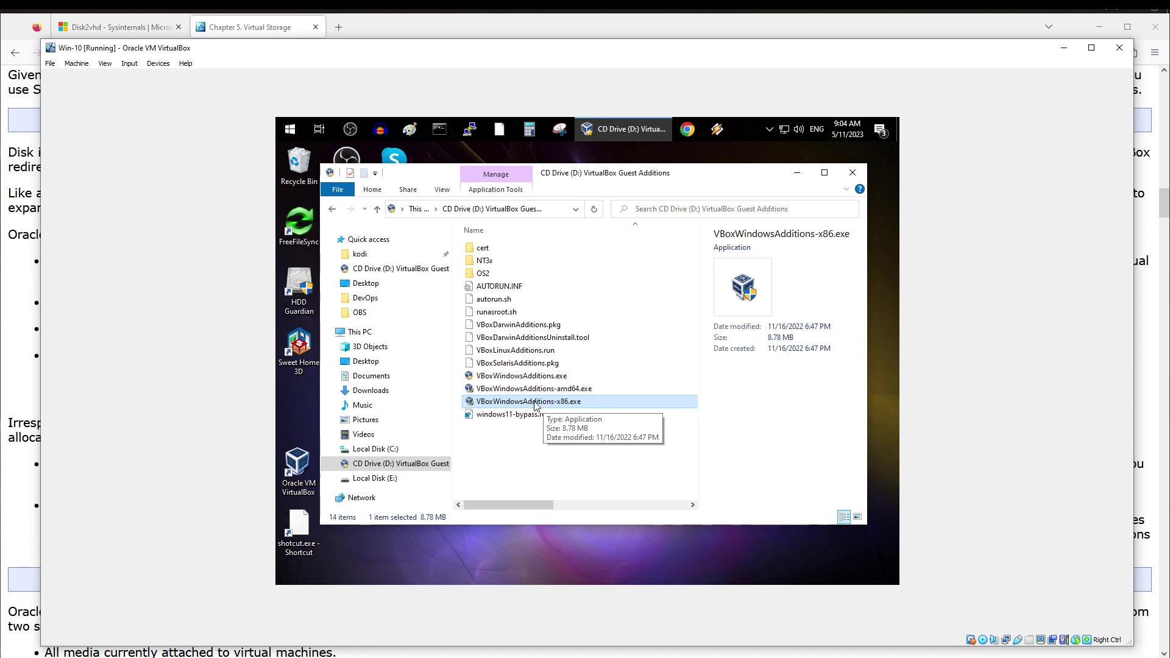
pyautogui.click(536, 378)
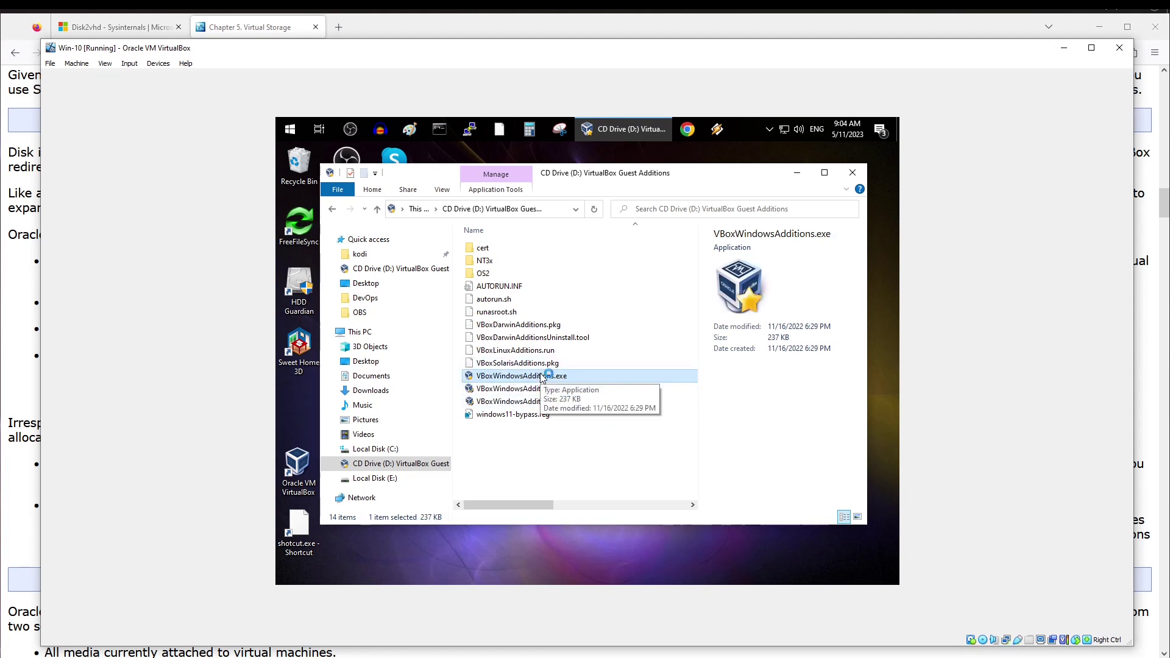
pyautogui.hotkey('ctrl', 'shift', 'Escape')
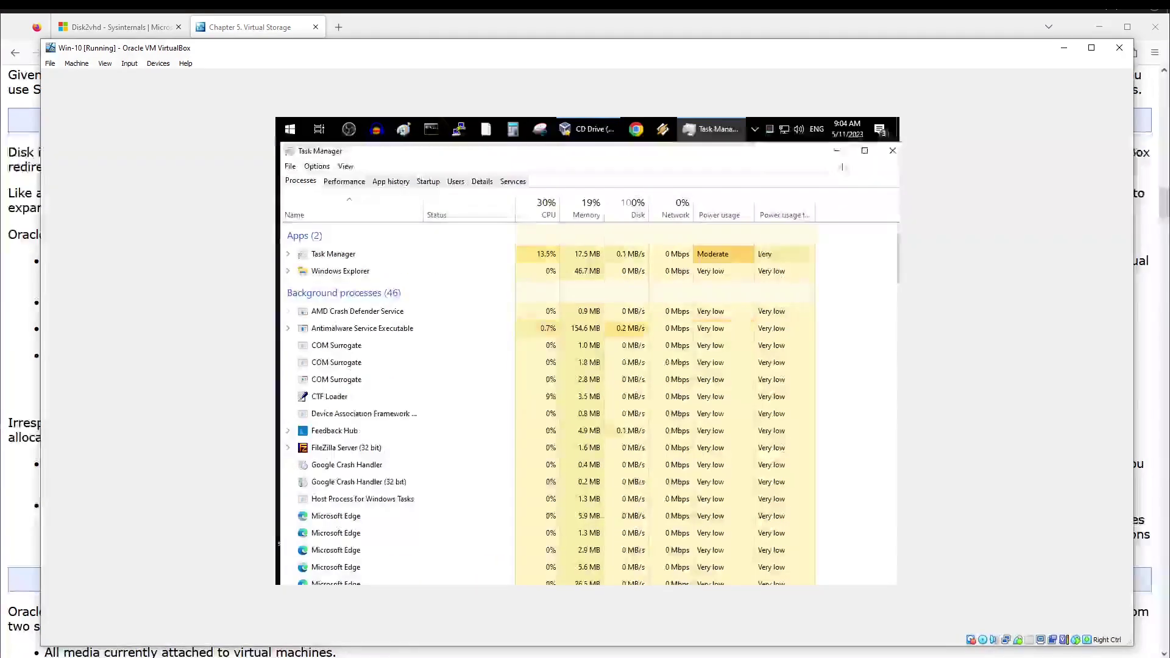
pyautogui.click(893, 152)
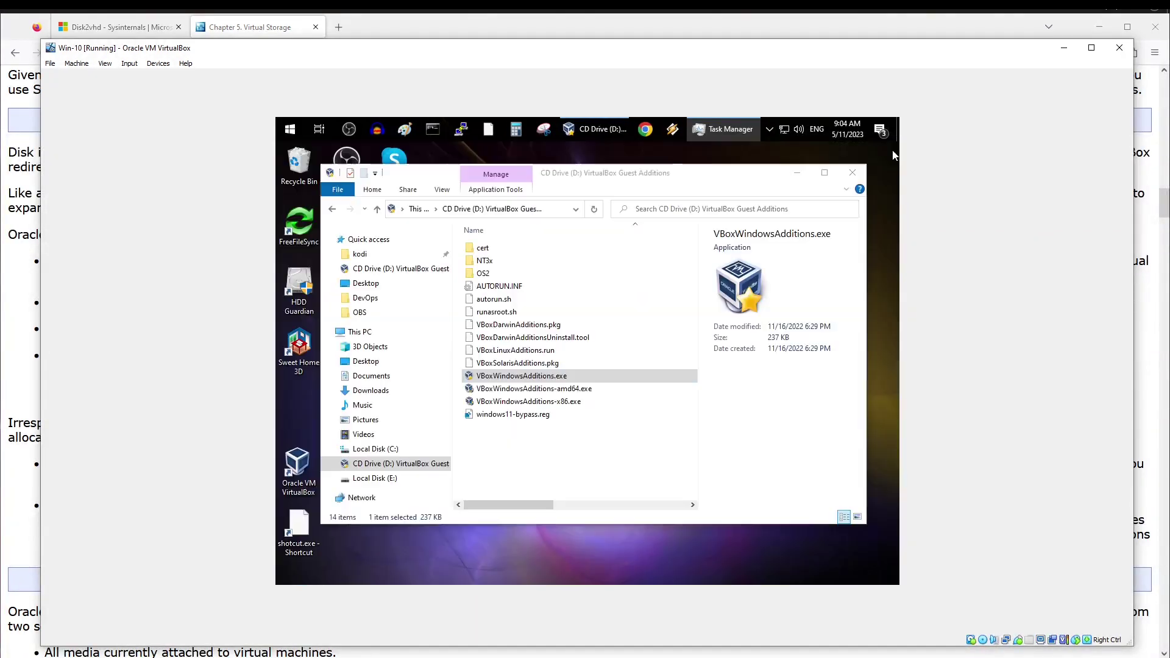
pyautogui.doubleClick(518, 375)
pyautogui.rightClick(522, 381)
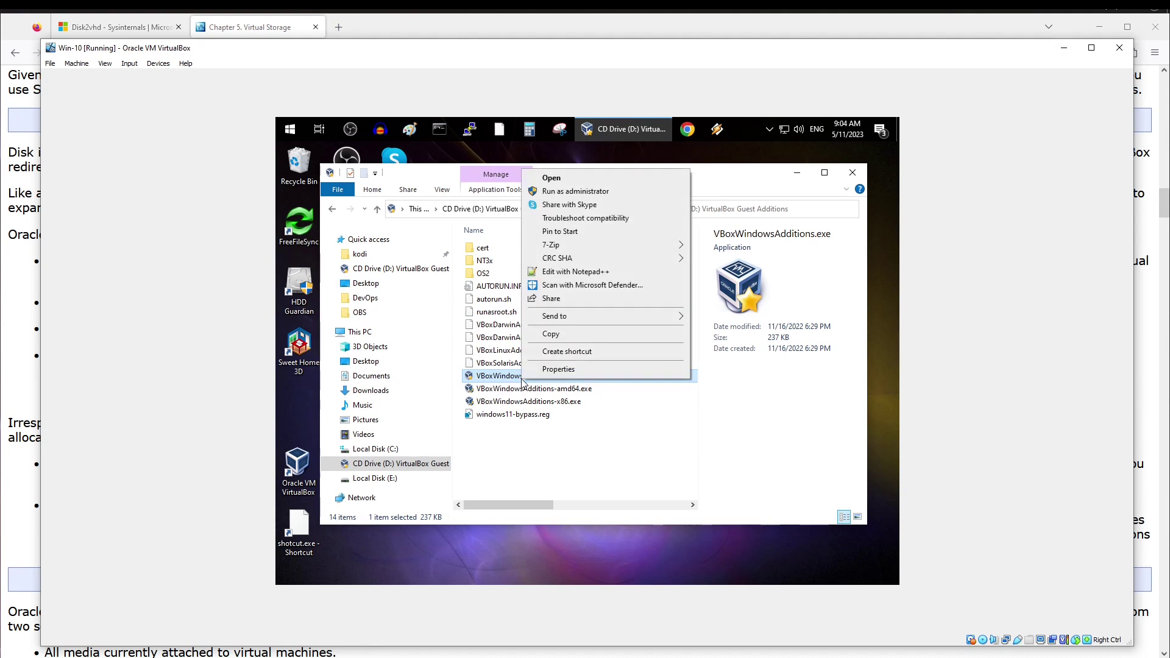
# - Run VBoxWindowsAdditions.exe as administrator, install with default folder, and reboot the guest
pyautogui.click(603, 194)
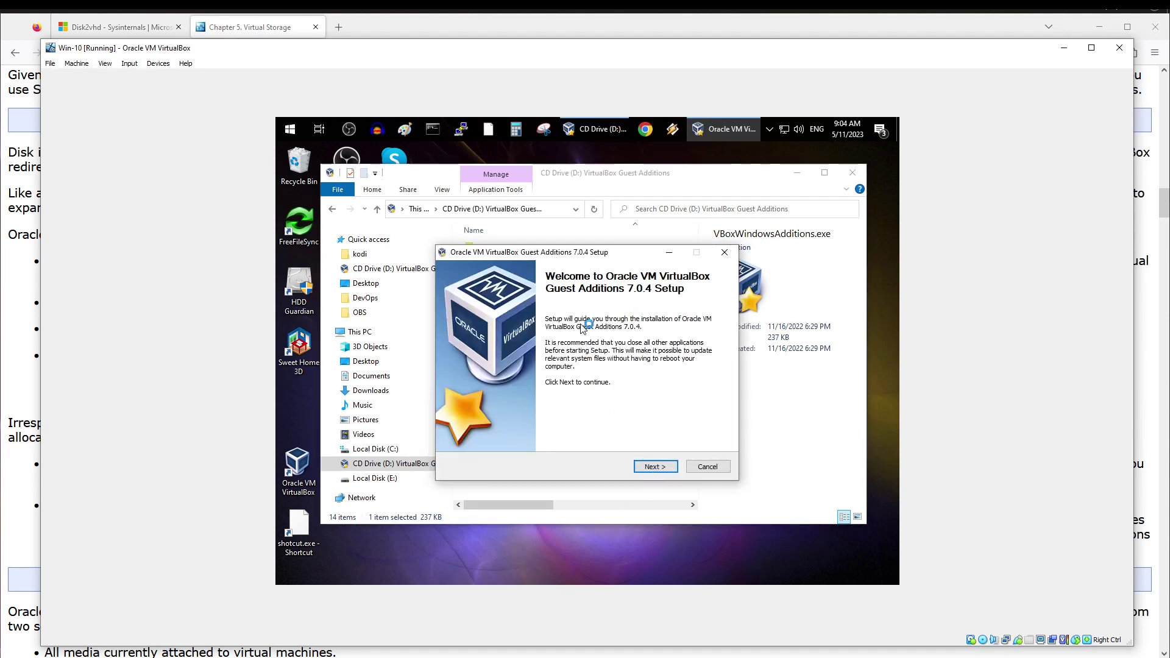
pyautogui.click(650, 466)
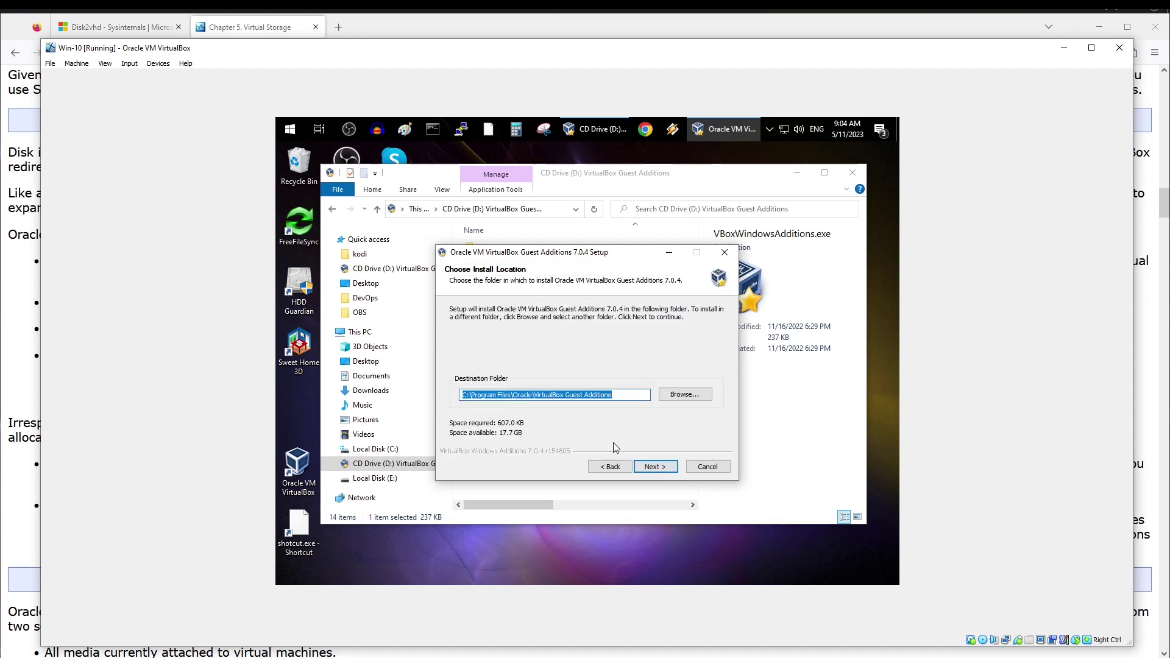
pyautogui.click(671, 468)
pyautogui.click(671, 468)
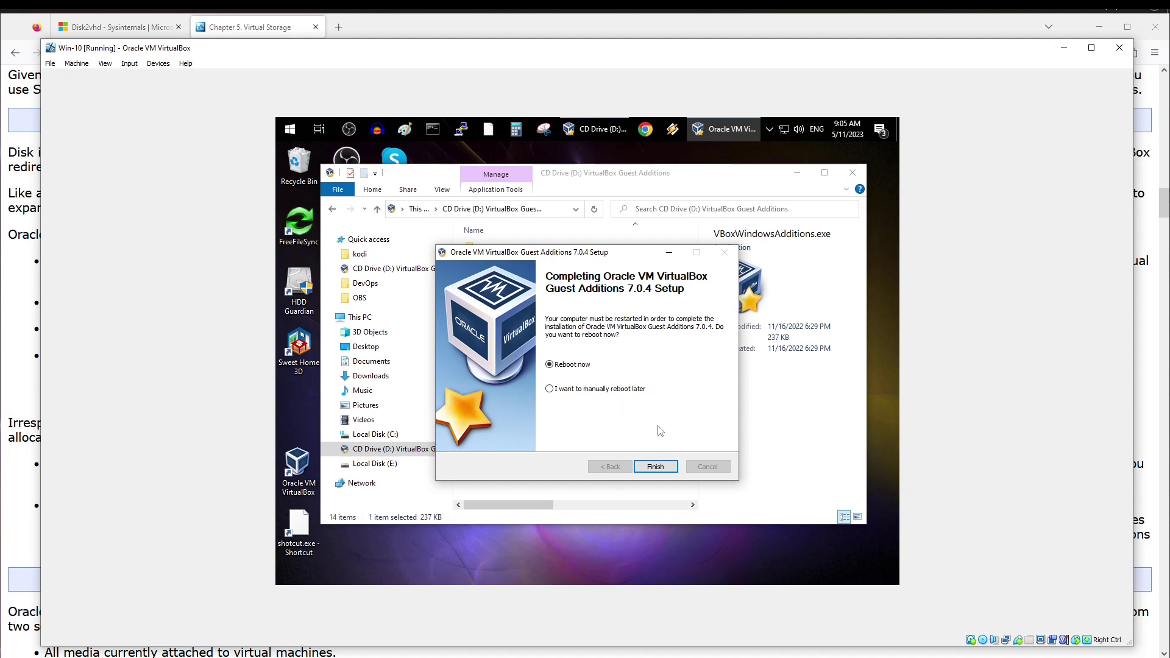
pyautogui.click(655, 467)
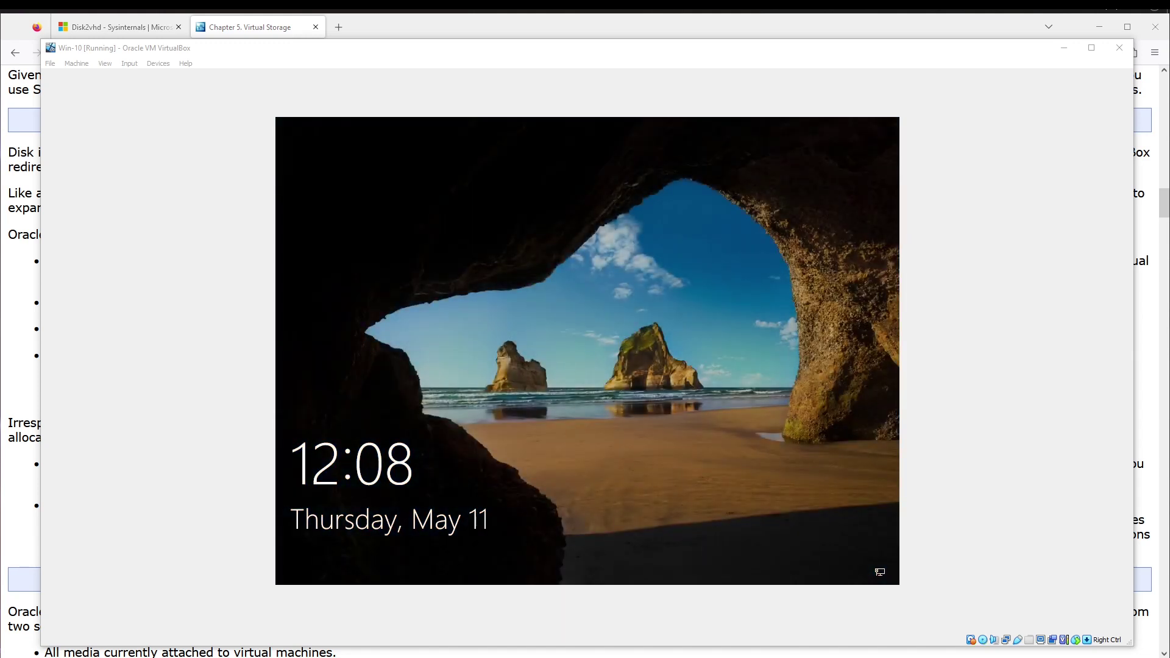
# - Unlock the guest lock screen and sign in with the account password
pyautogui.click(570, 429)
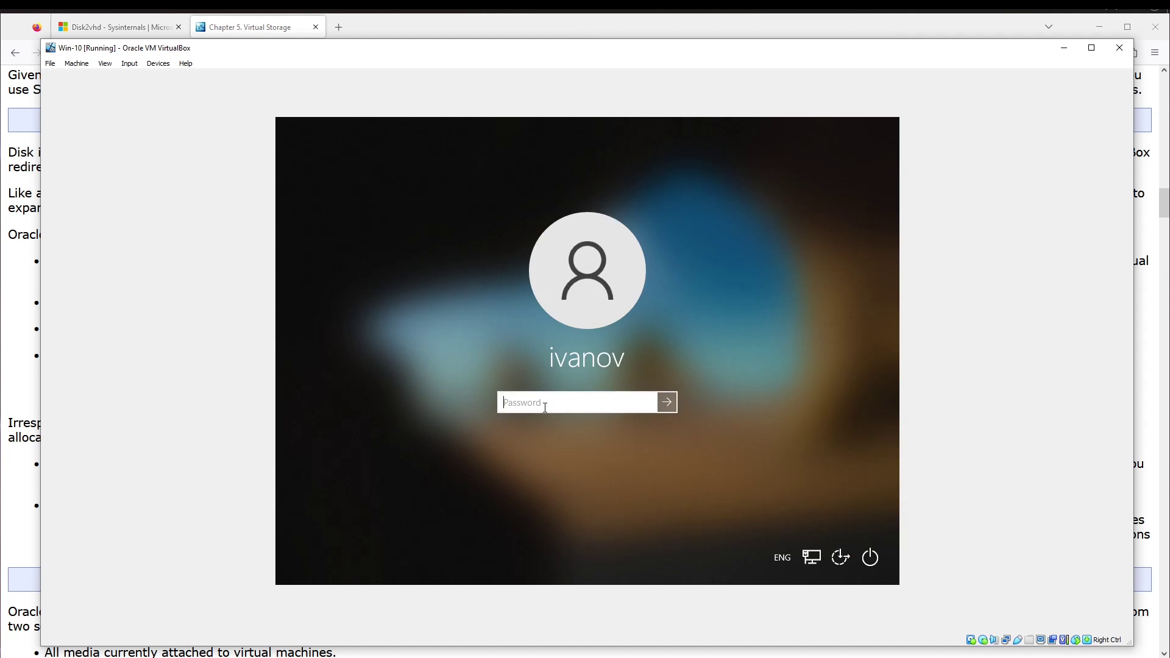
pyautogui.write('12345678')
pyautogui.press('Return')
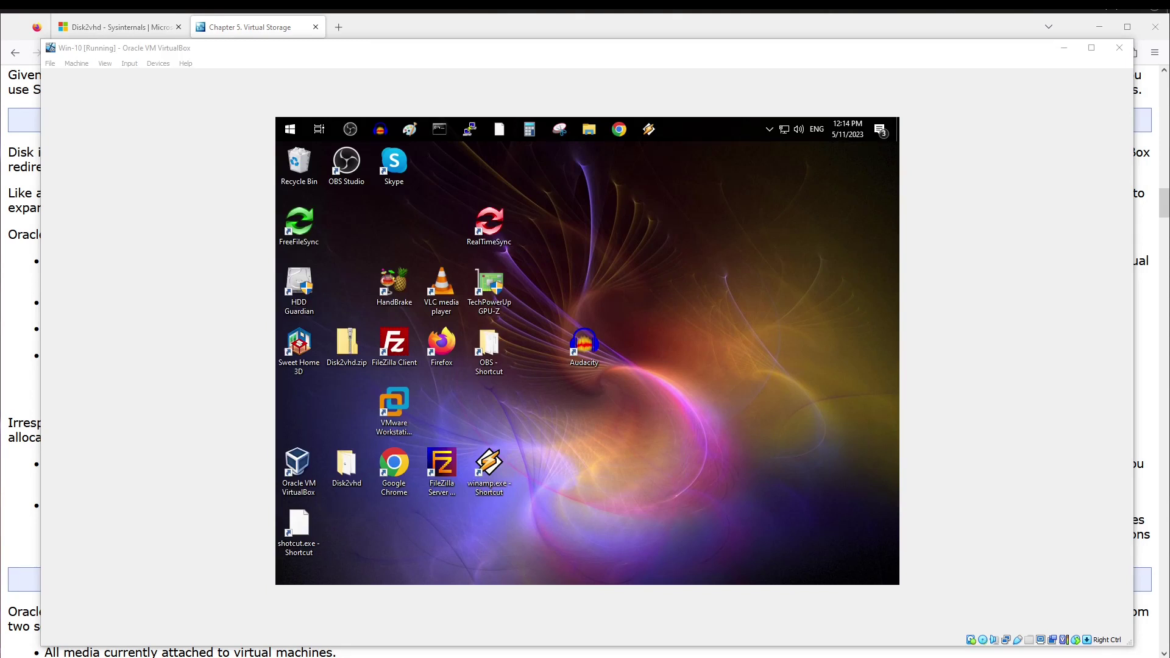
# - Set the guest display resolution to 1600 × 1200 in Display settings and keep it
pyautogui.click(678, 372)
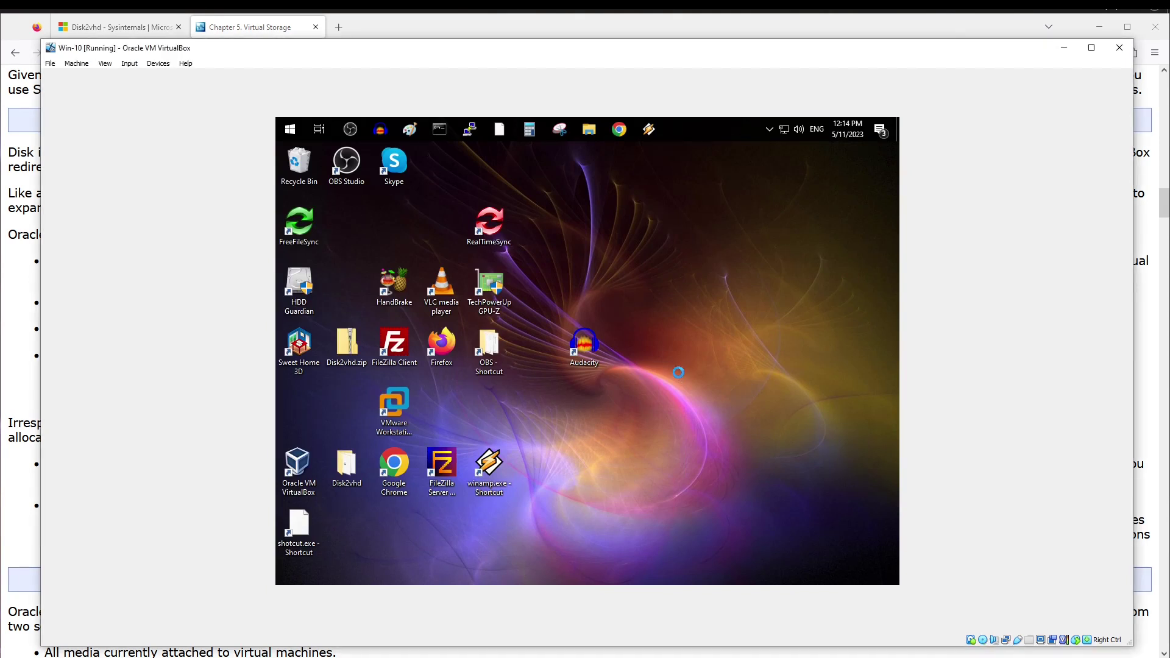
pyautogui.rightClick(678, 372)
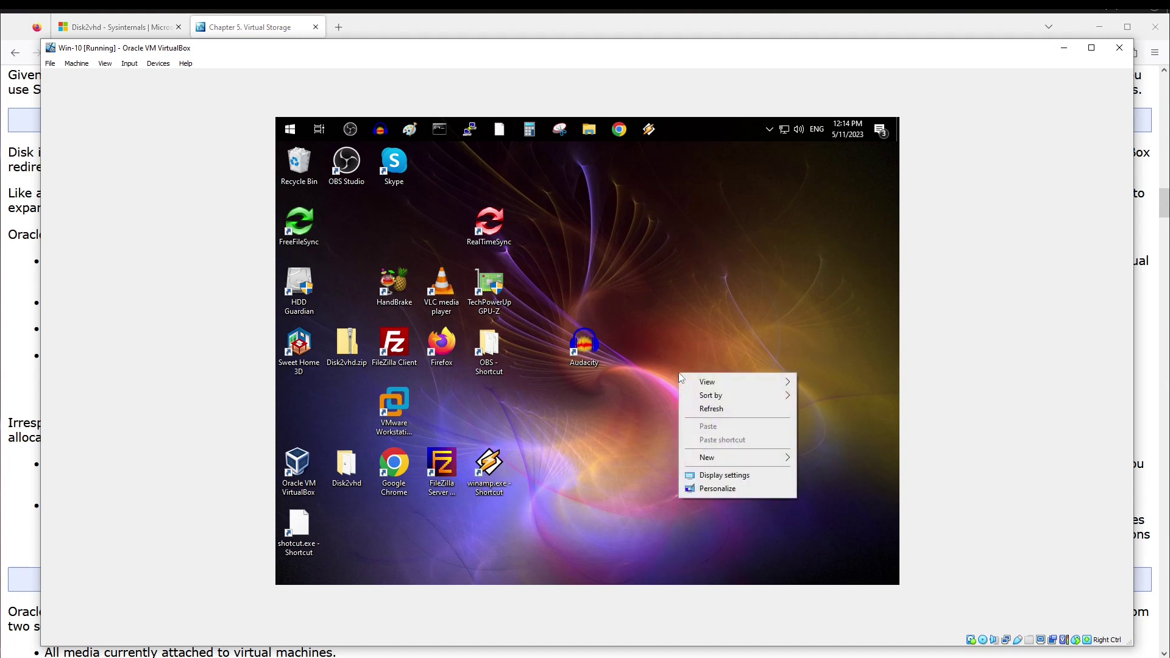
pyautogui.click(717, 475)
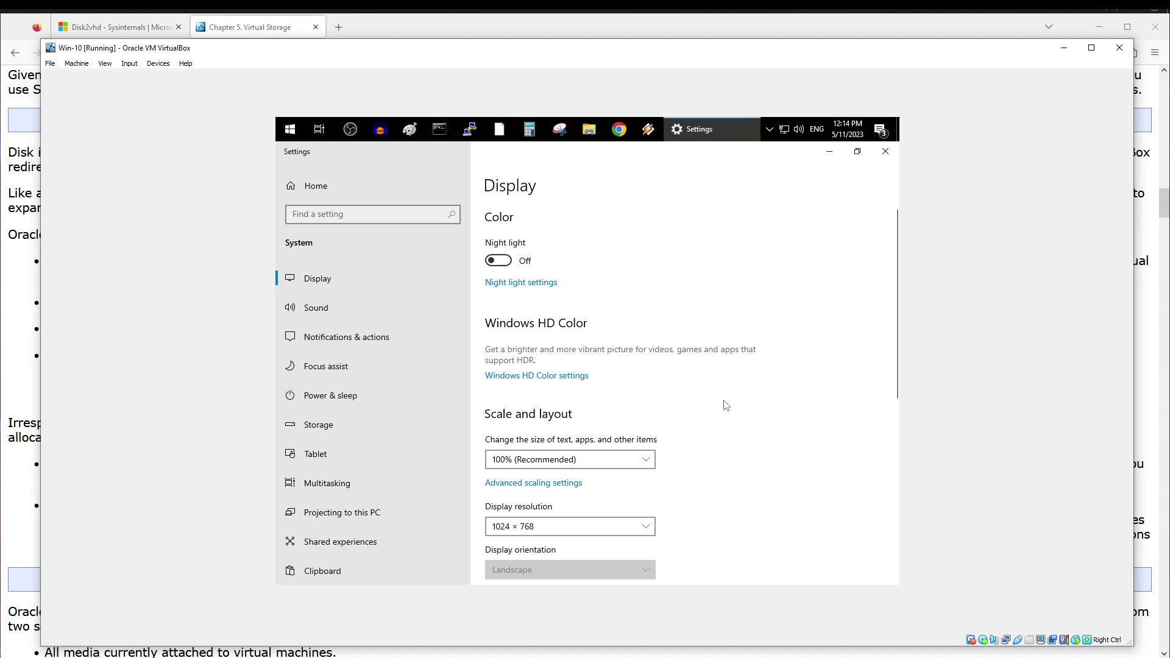
pyautogui.click(644, 522)
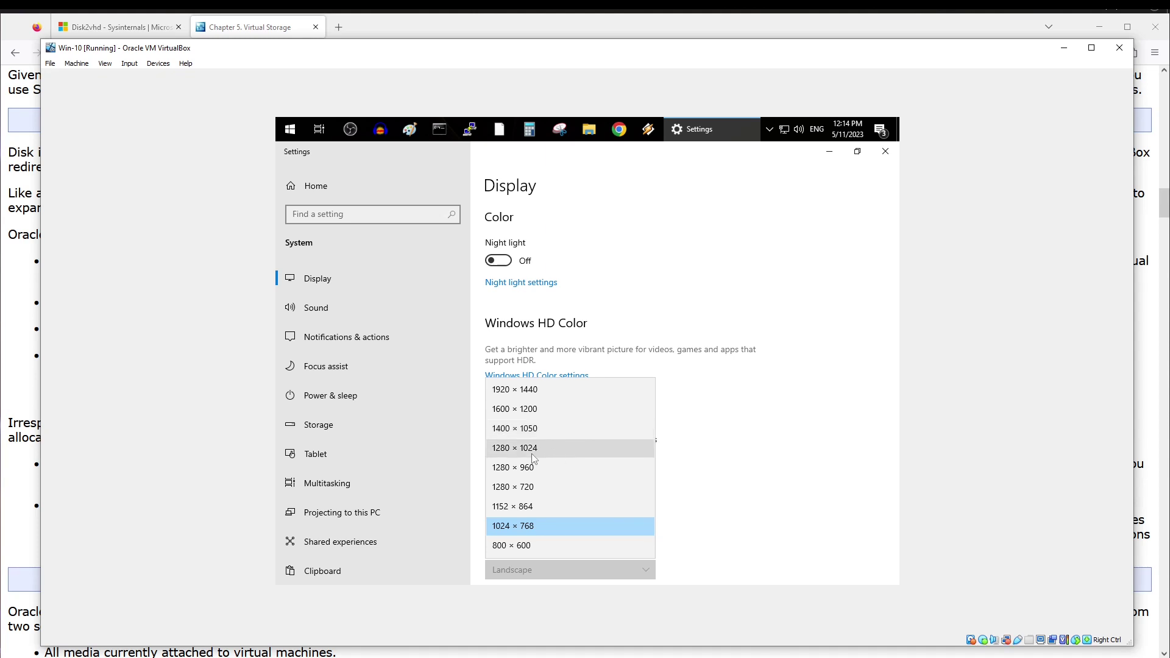
pyautogui.click(553, 410)
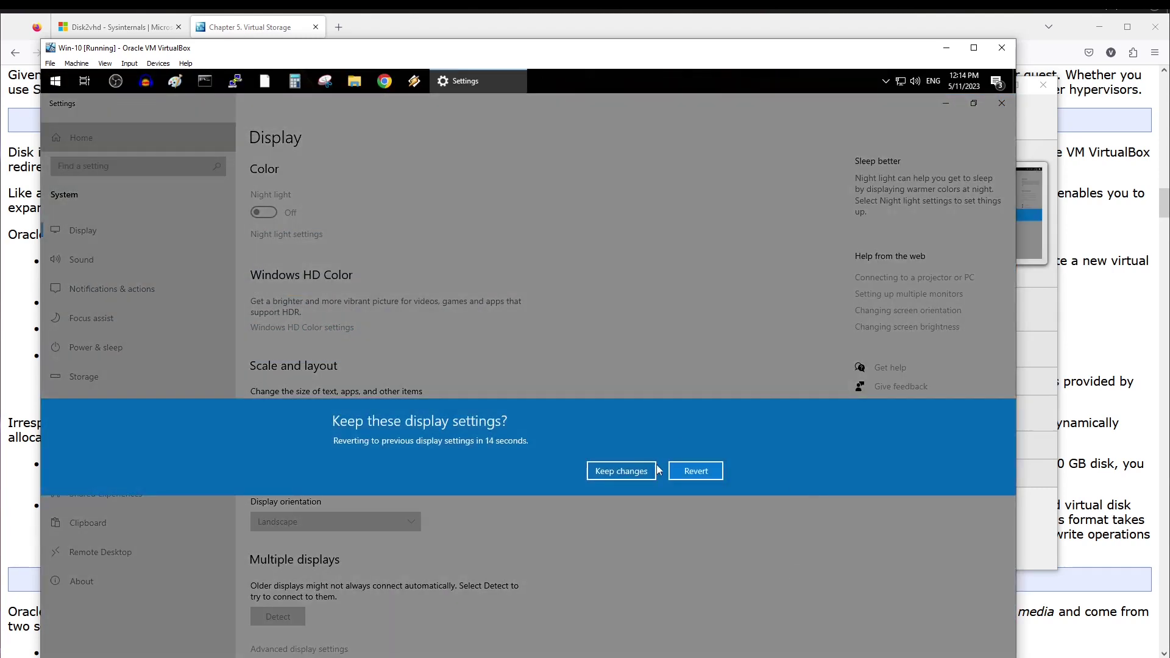
pyautogui.click(610, 476)
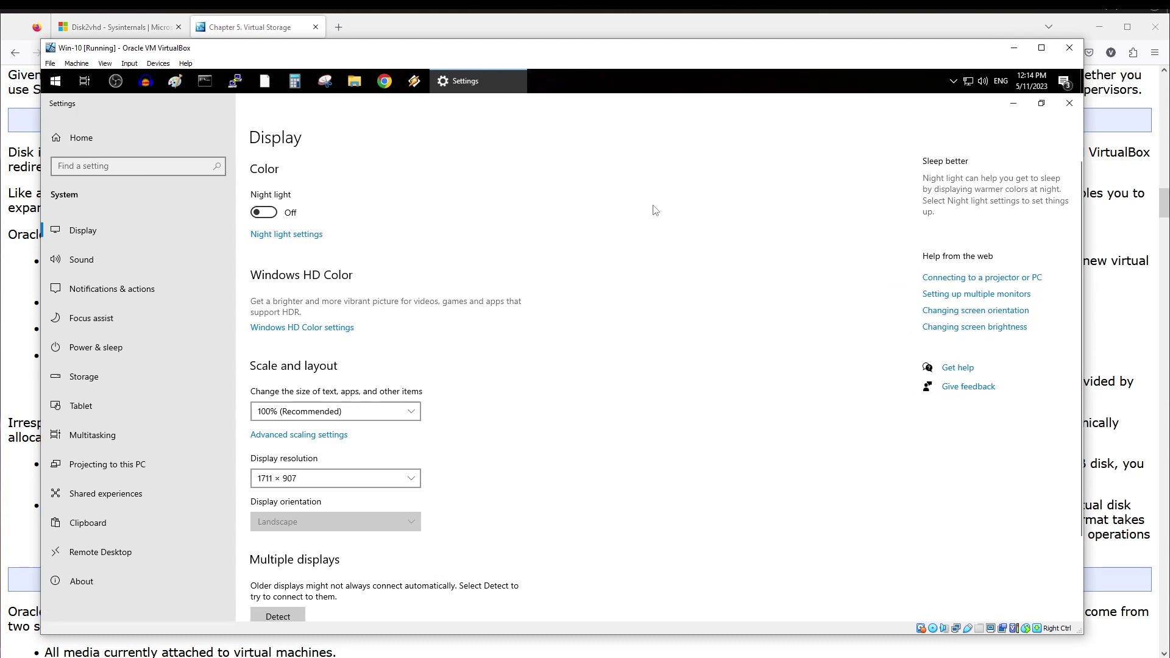
# - Close the guest's Display settings window
pyautogui.click(1066, 111)
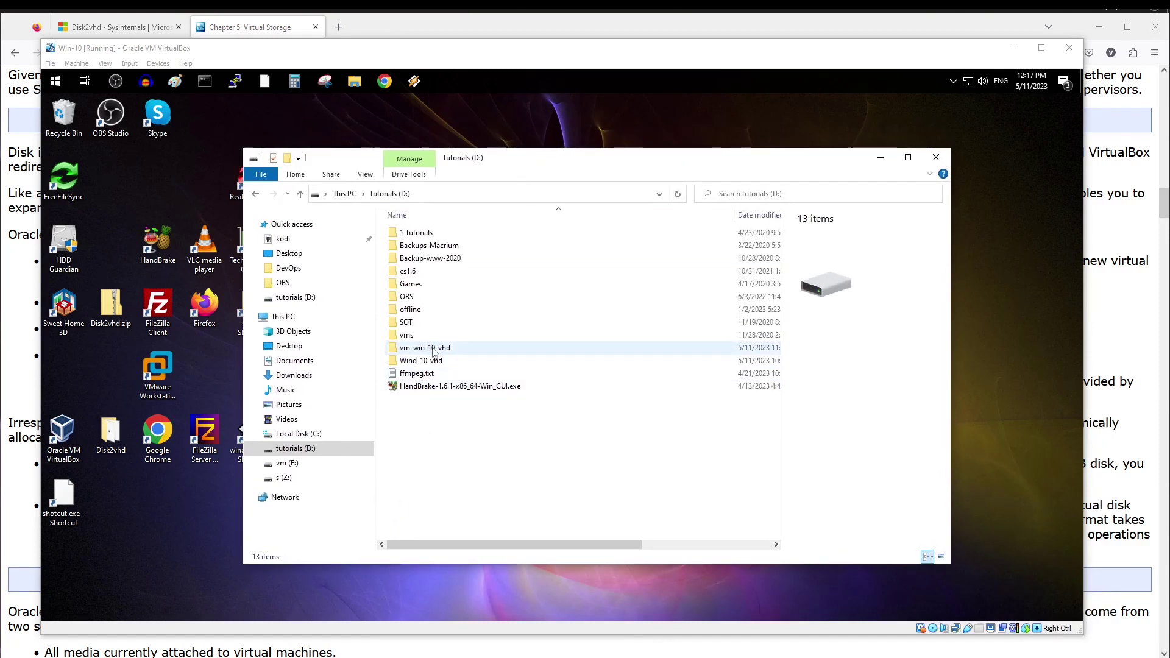
pyautogui.click(408, 364)
pyautogui.moveTo(418, 364)
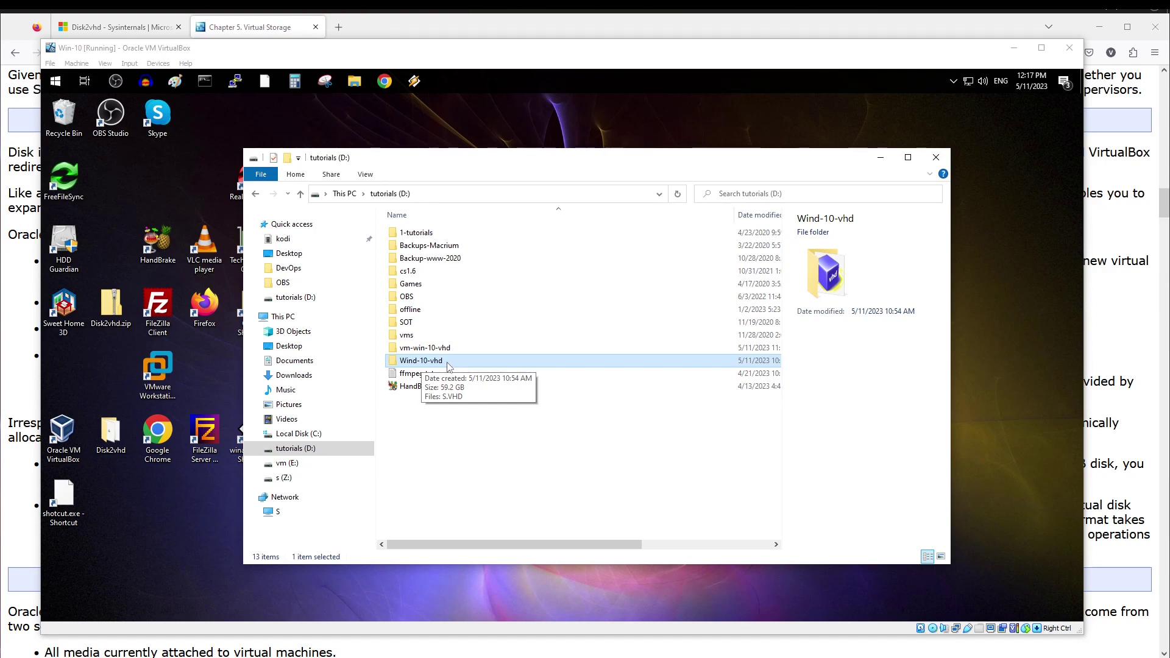
pyautogui.click(422, 349)
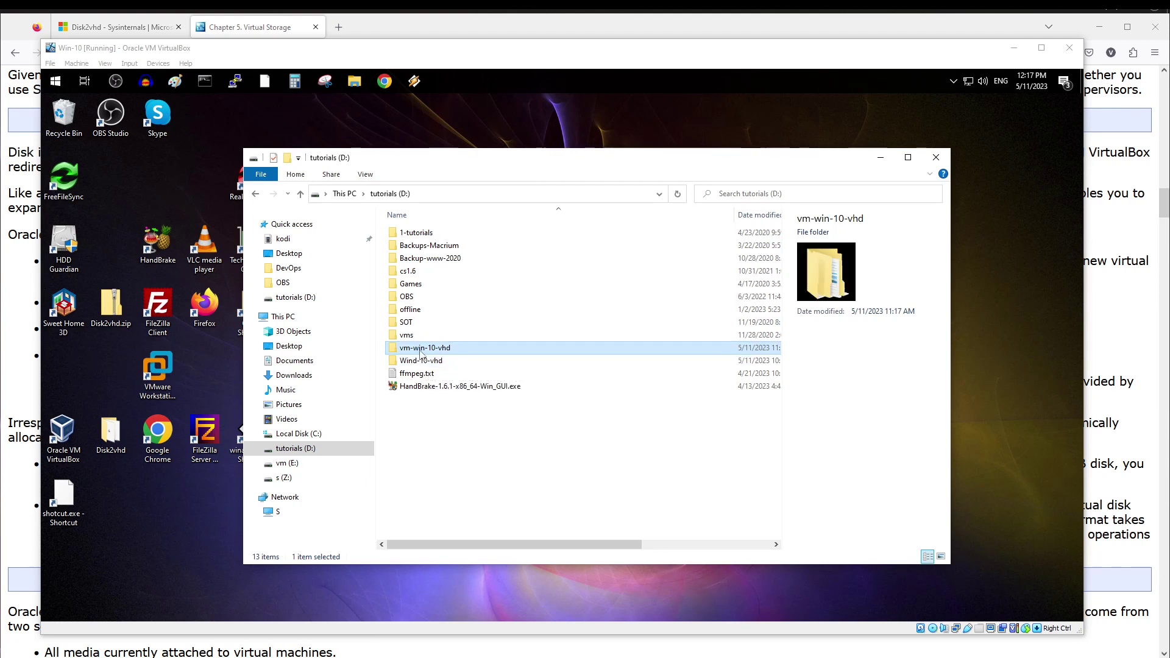
pyautogui.doubleClick(420, 349)
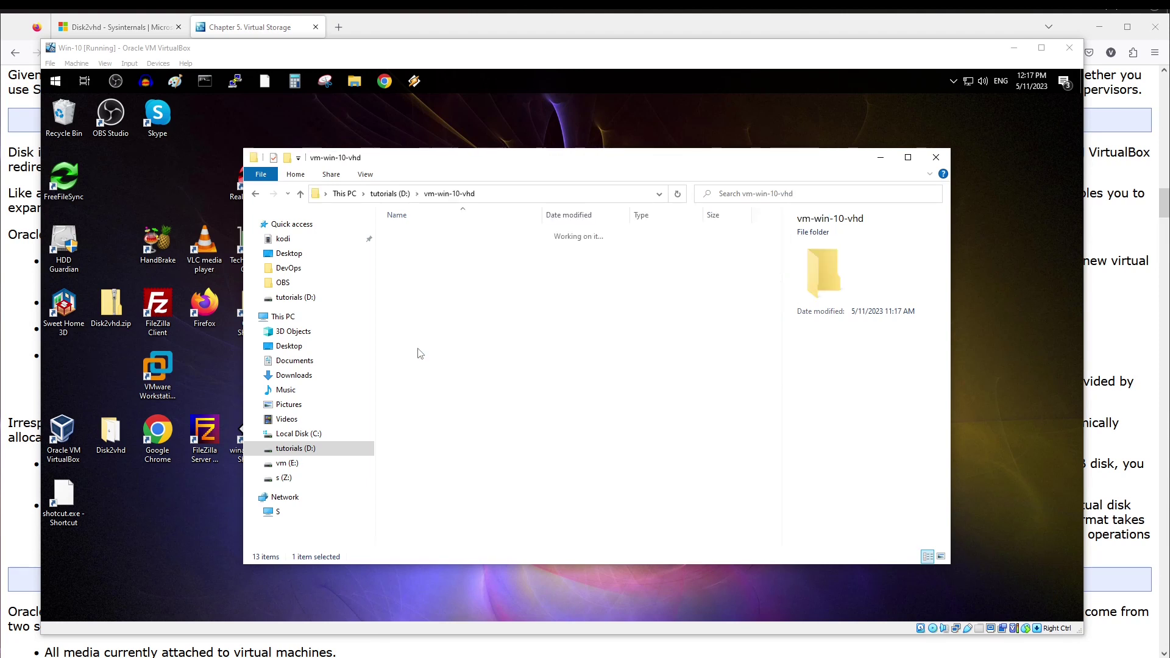
pyautogui.doubleClick(411, 233)
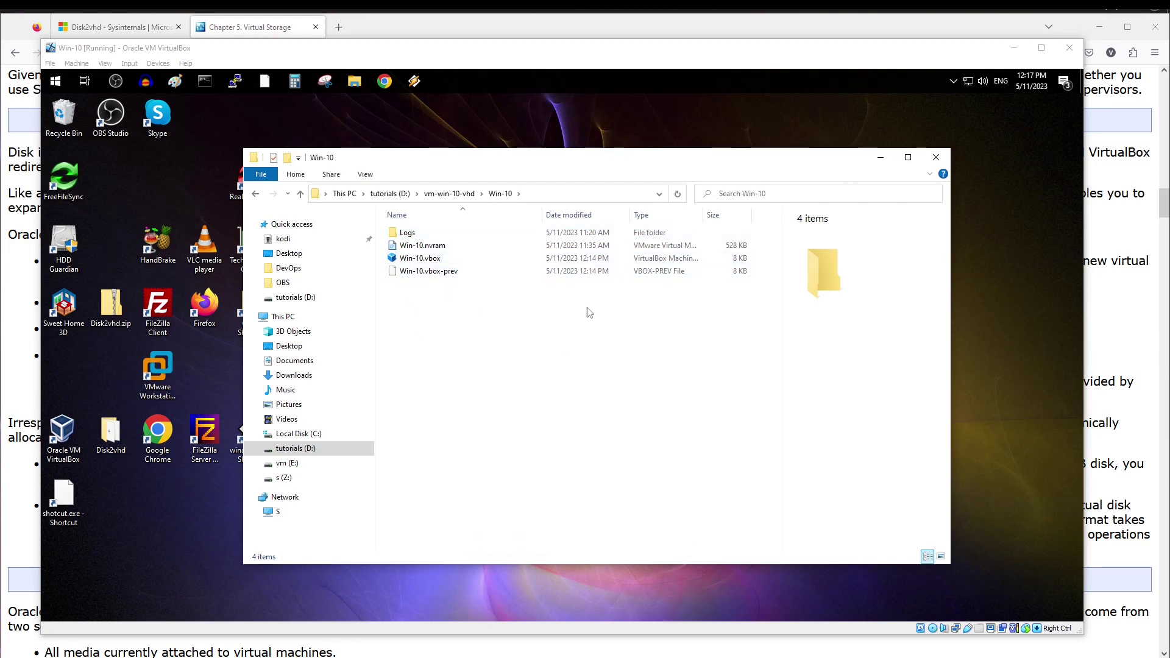
pyautogui.click(302, 195)
pyautogui.click(301, 193)
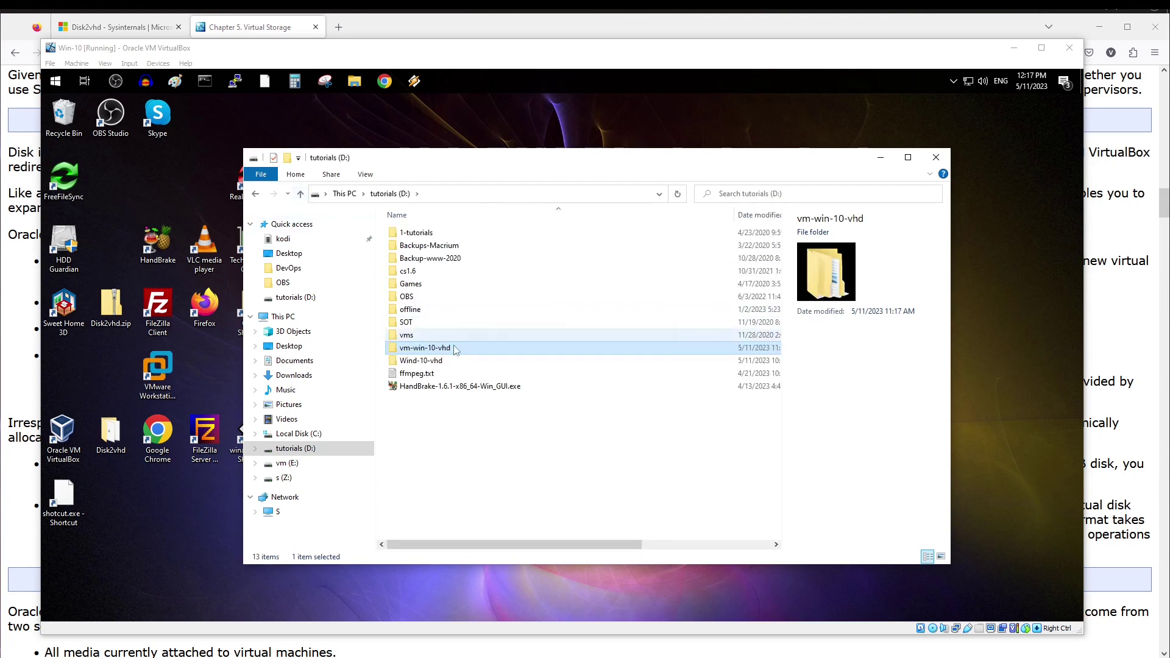
pyautogui.click(438, 362)
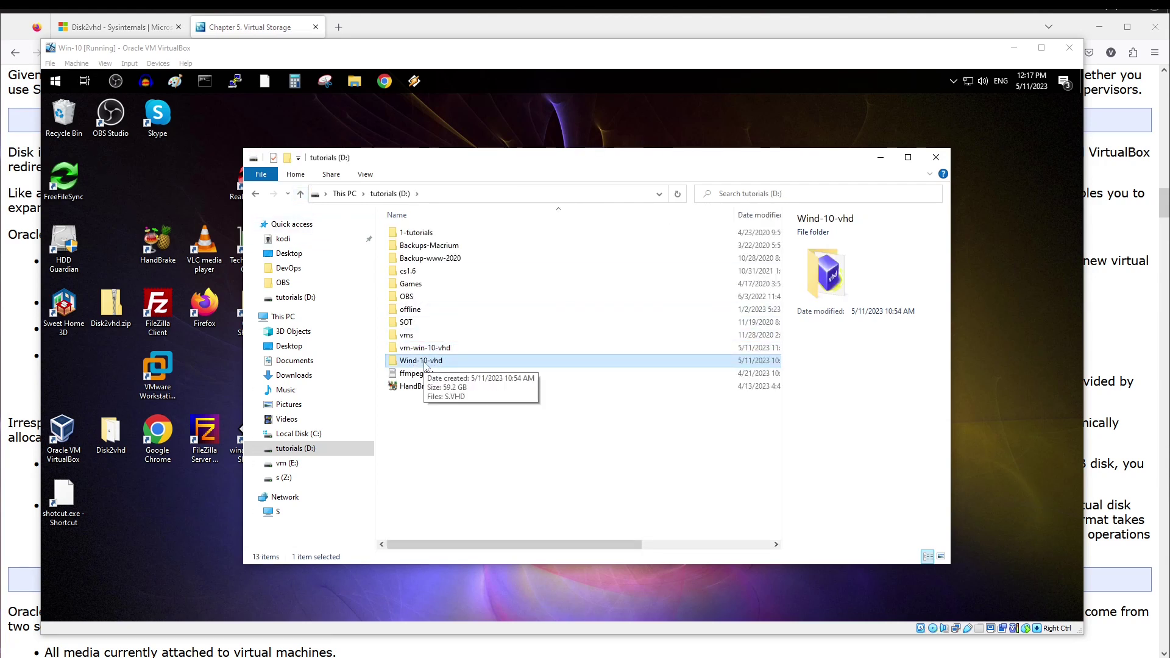
pyautogui.doubleClick(425, 361)
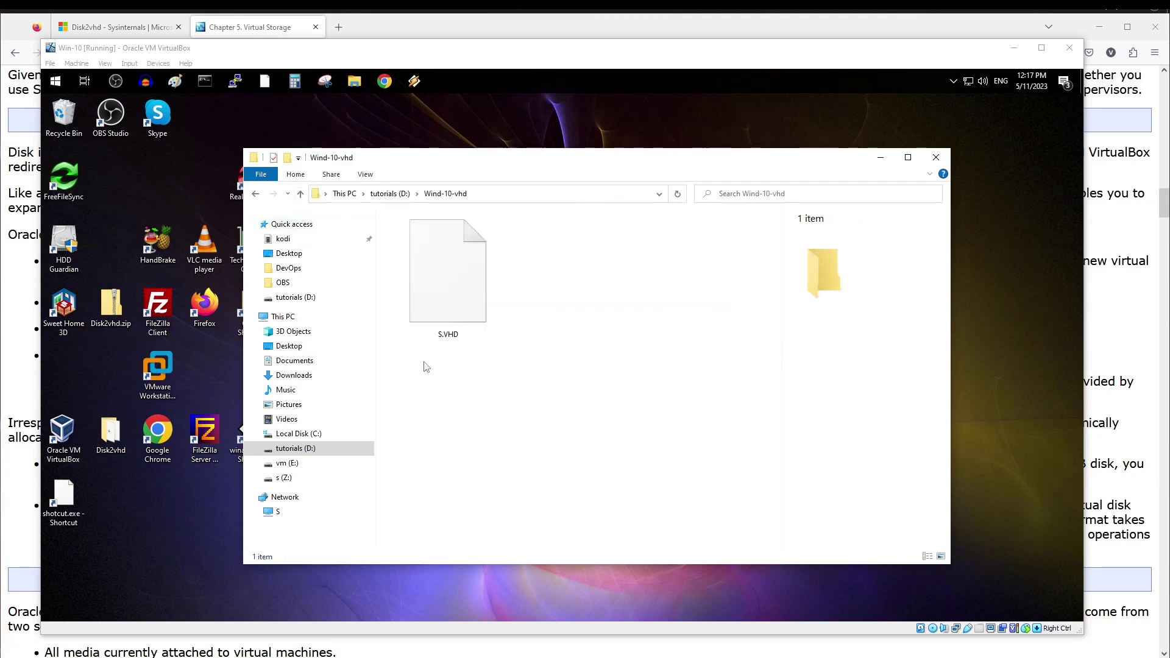
pyautogui.click(458, 284)
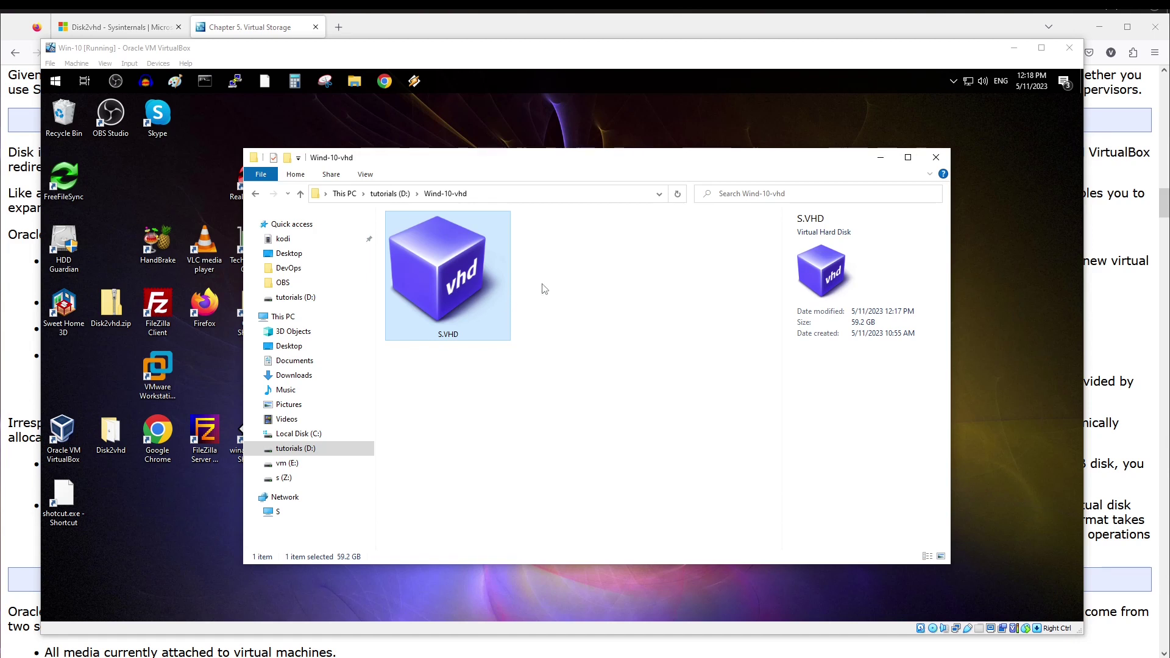
pyautogui.click(300, 194)
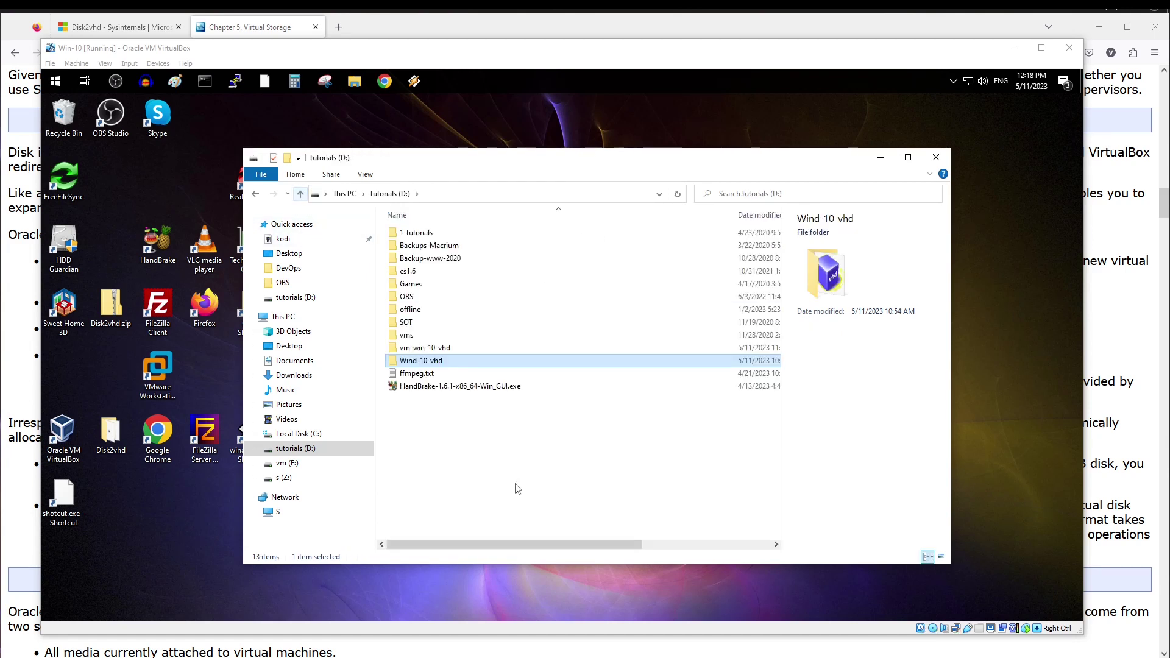
pyautogui.doubleClick(443, 349)
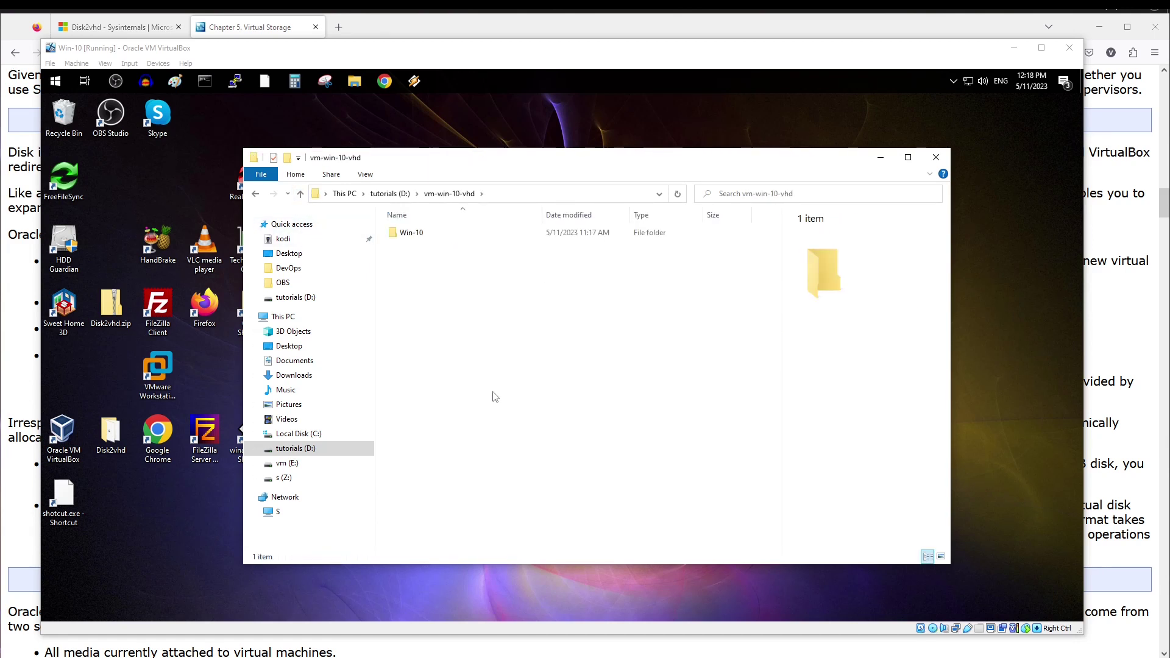
pyautogui.doubleClick(413, 234)
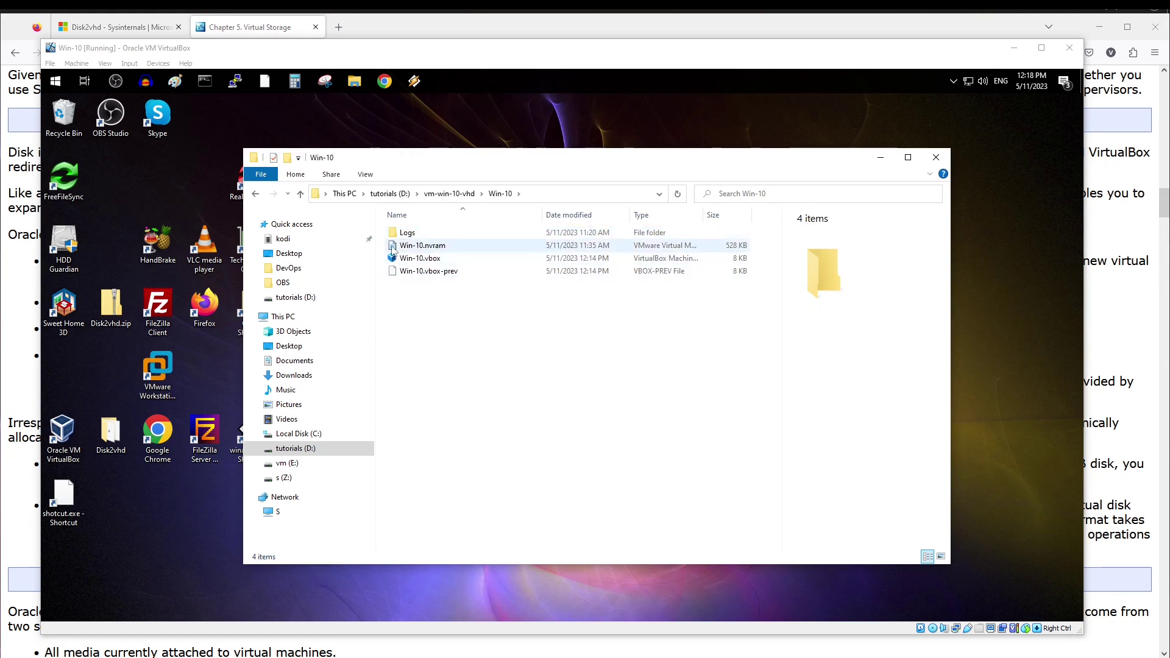
pyautogui.click(301, 193)
pyautogui.click(301, 194)
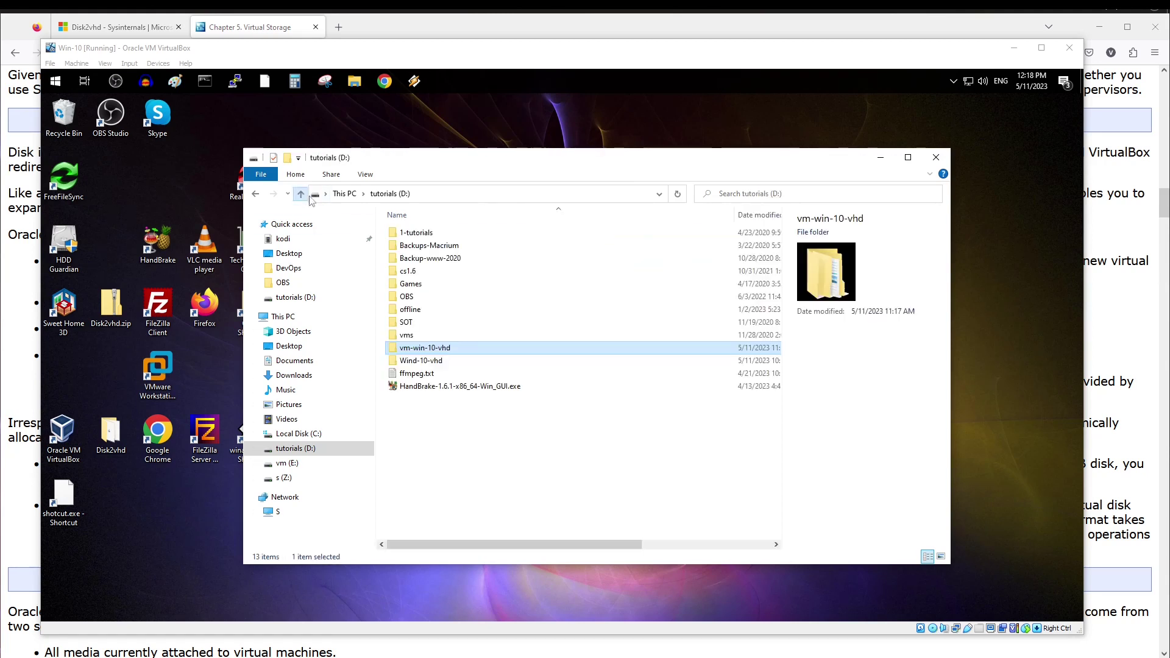
pyautogui.click(433, 362)
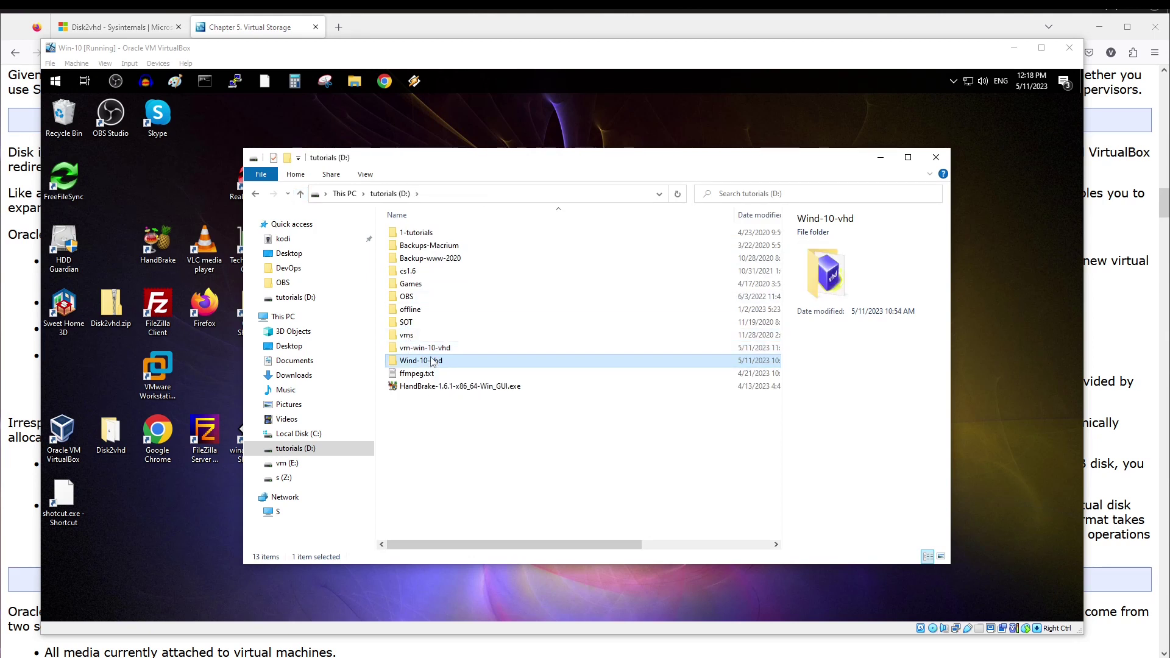
pyautogui.keyDown('ctrl'); pyautogui.click(434, 349); pyautogui.keyUp('ctrl')
pyautogui.rightClick(439, 349)
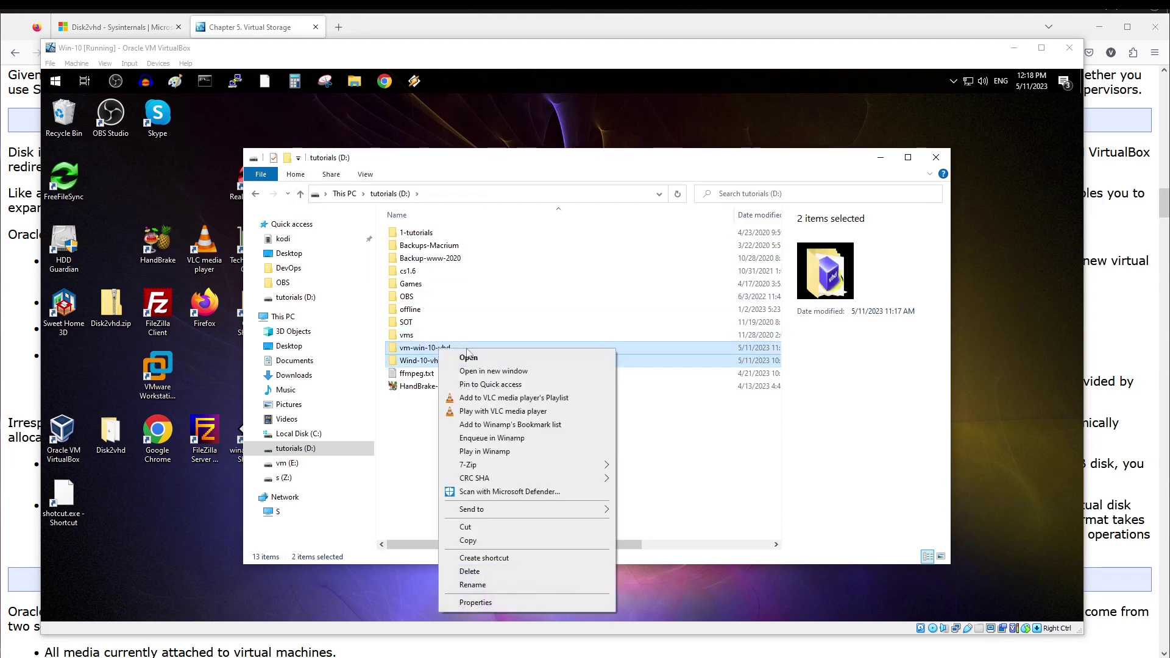
pyautogui.click(475, 602)
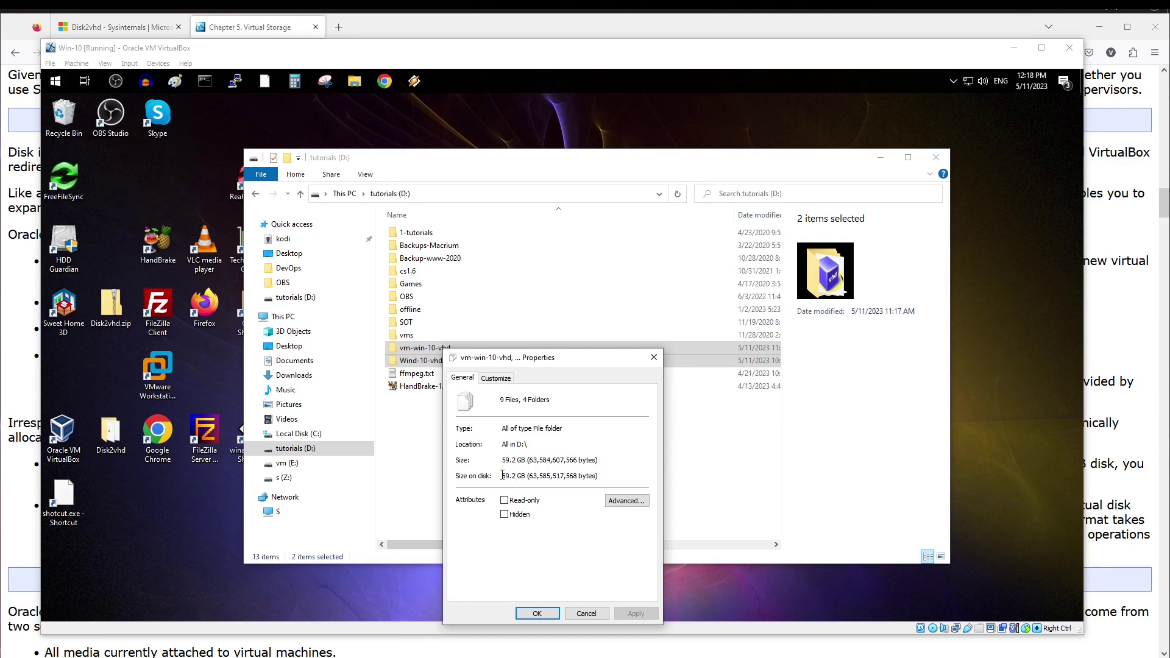
pyautogui.click(585, 614)
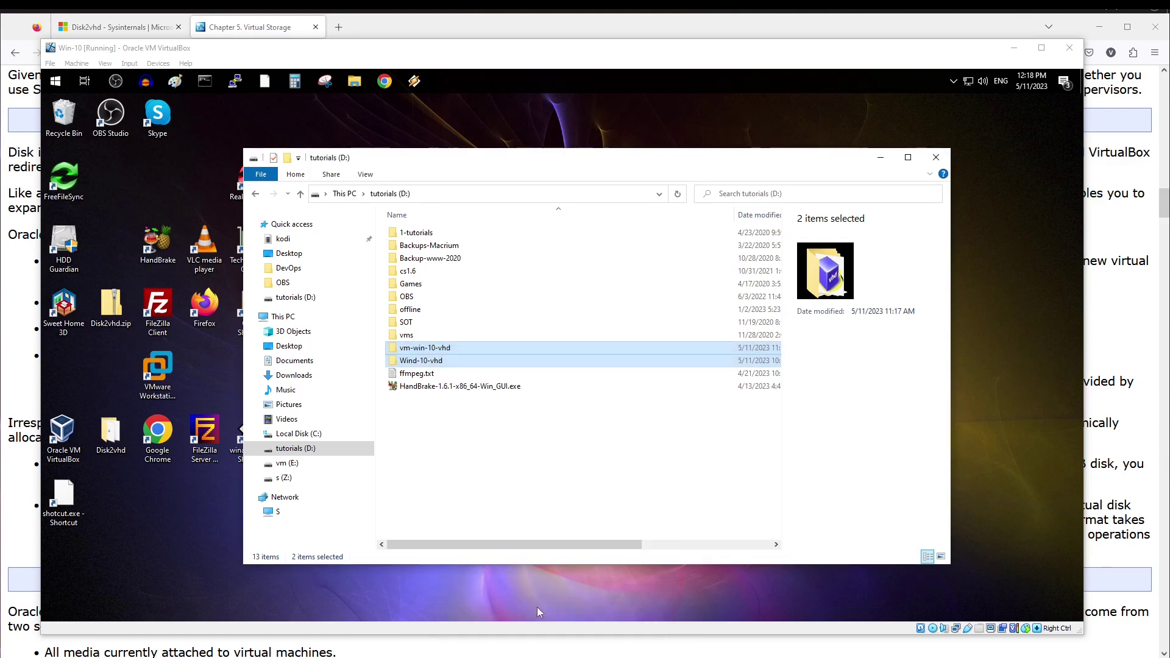
# - Open a second Explorer window and show Local Disk (C:) properties from This PC
pyautogui.press('super+e')
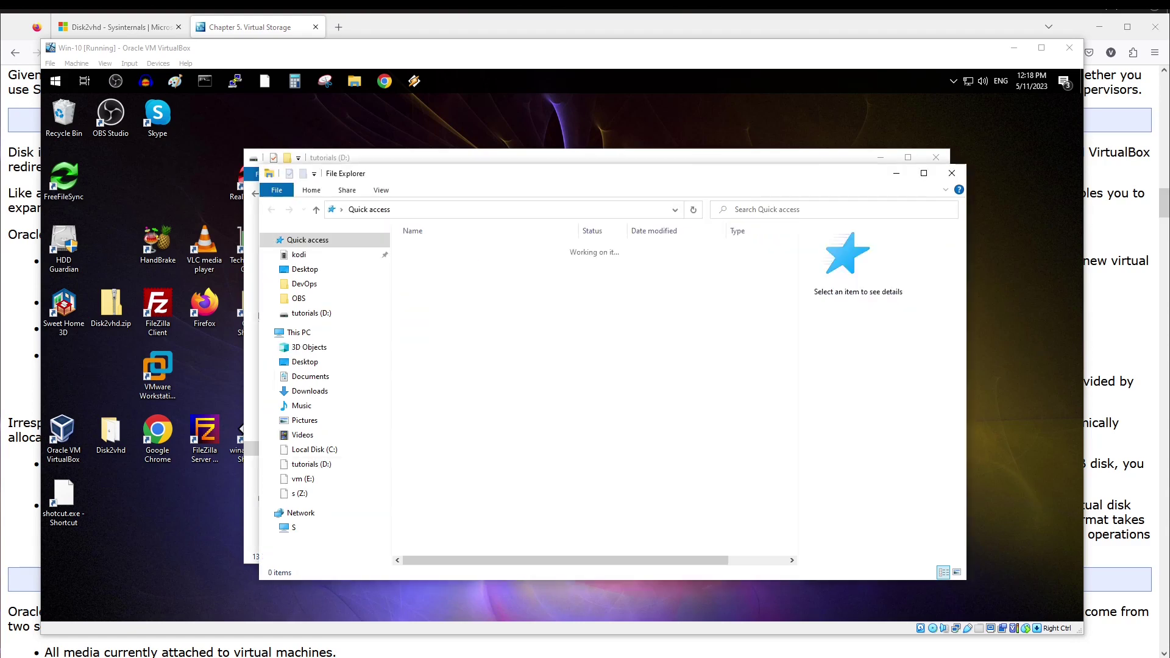
pyautogui.moveTo(687, 244); pyautogui.dragTo(446, 177)
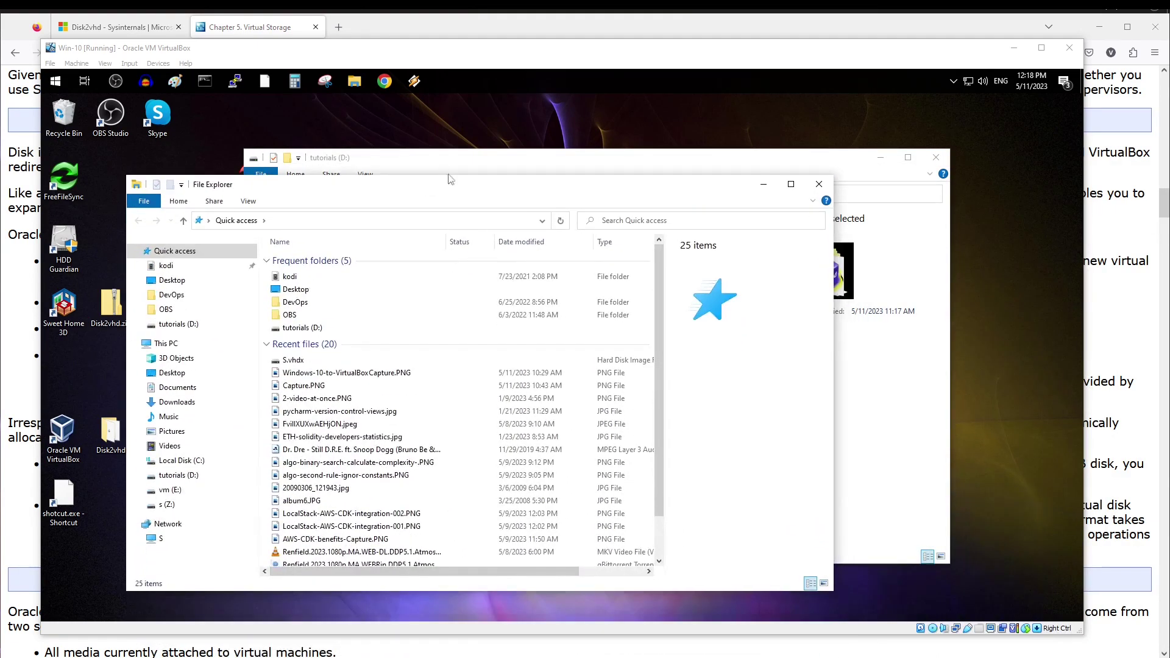
pyautogui.click(462, 168)
pyautogui.moveTo(244, 149); pyautogui.dragTo(606, 139)
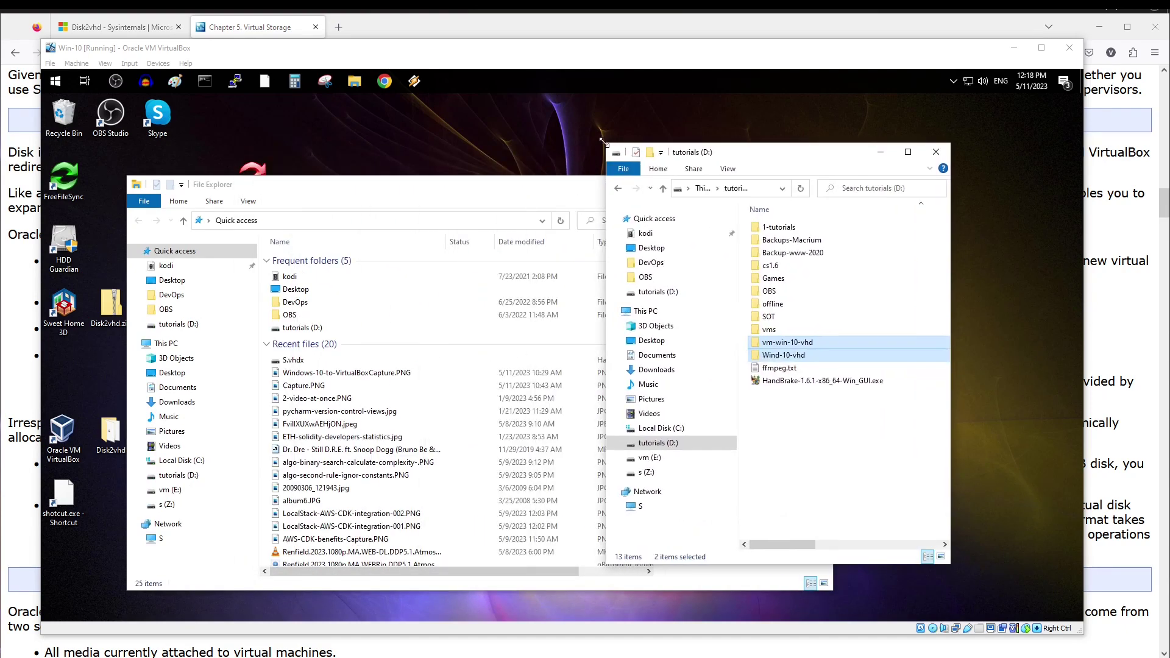
pyautogui.click(246, 345)
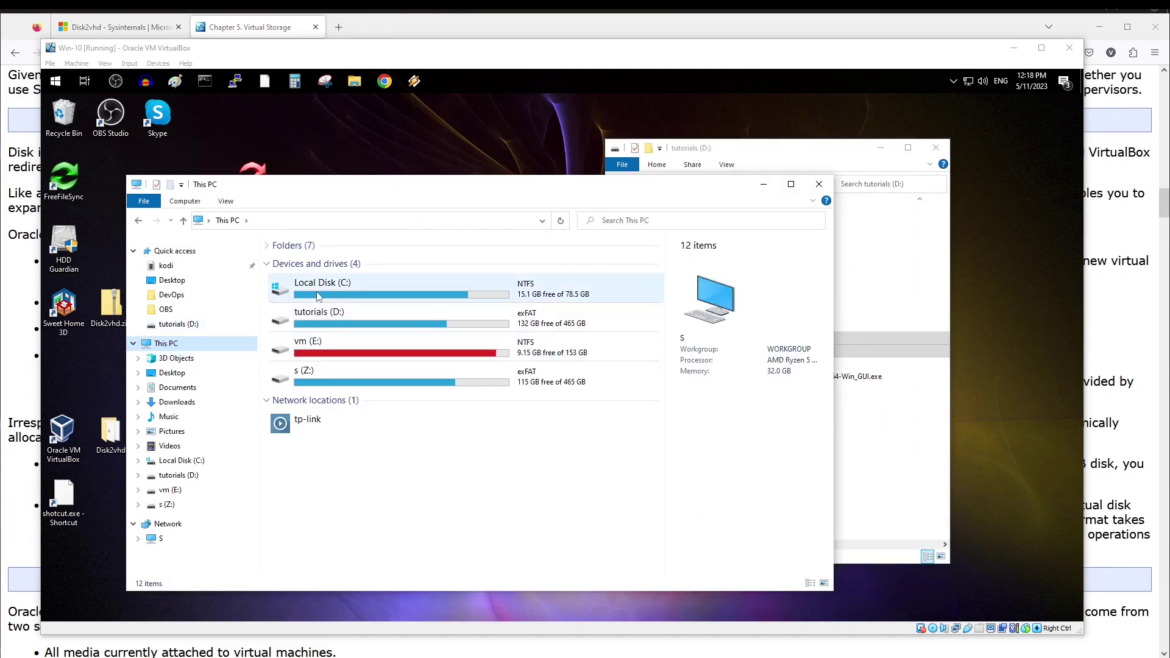
pyautogui.click(312, 287)
pyautogui.rightClick(312, 290)
pyautogui.click(340, 508)
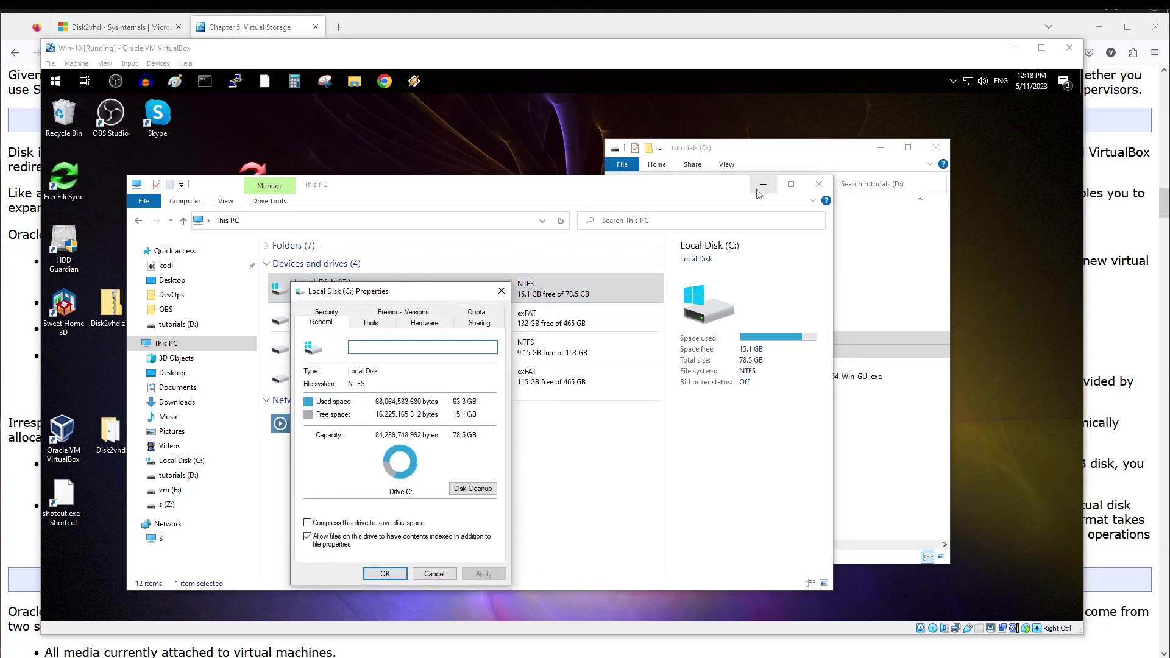
# - Review C: drive capacity, then close the properties dialog, This PC and tutorials (D:) windows
pyautogui.moveTo(438, 186); pyautogui.dragTo(372, 93)
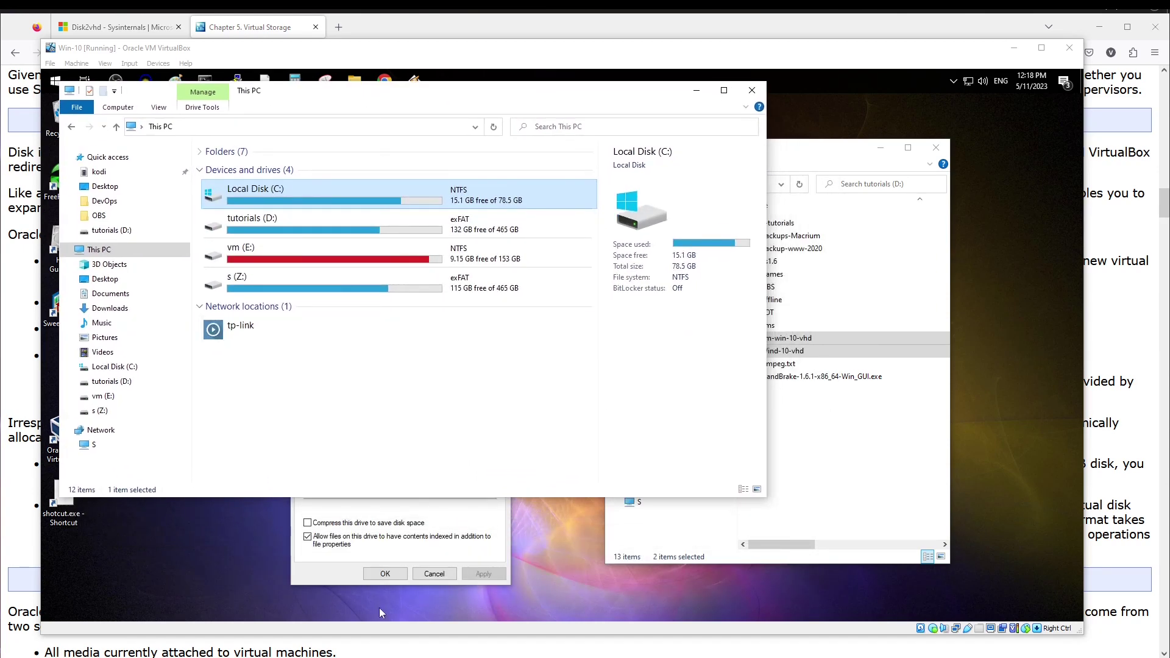
pyautogui.click(326, 571)
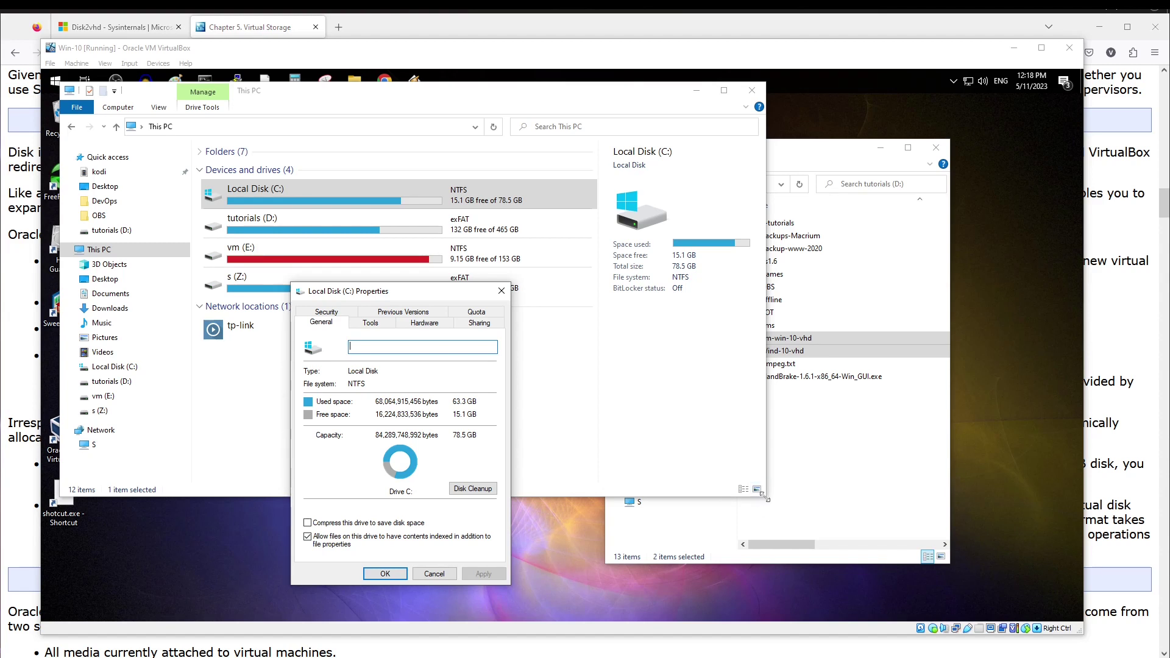
pyautogui.moveTo(765, 497); pyautogui.dragTo(571, 516)
pyautogui.click(838, 493)
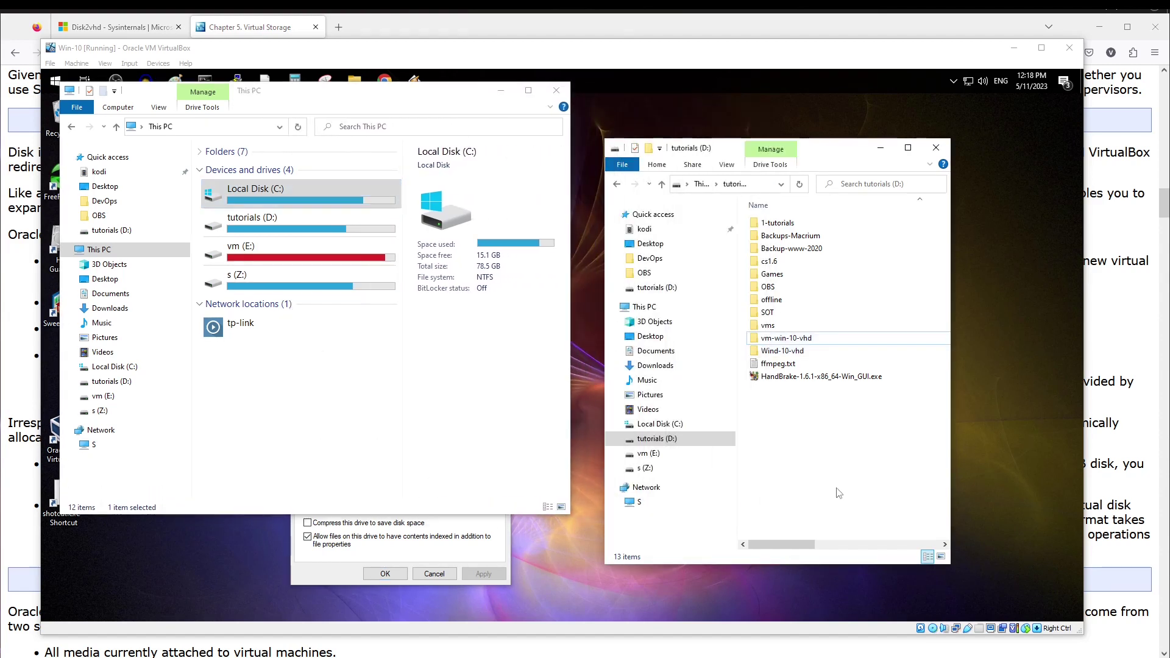
pyautogui.click(356, 564)
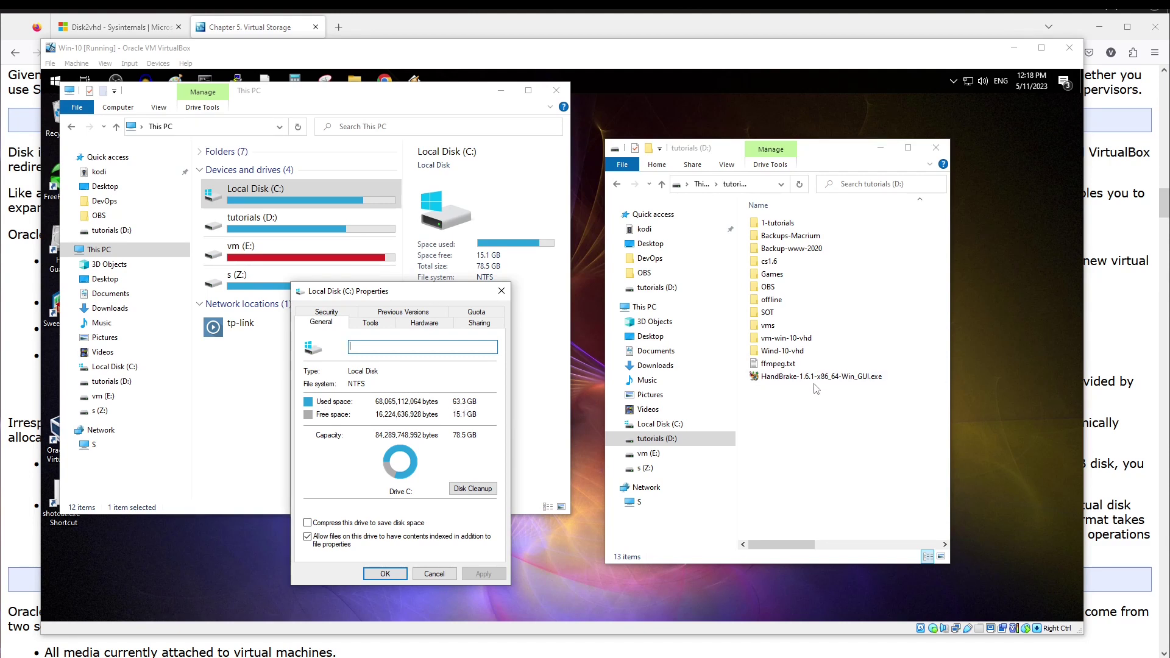
pyautogui.click(499, 295)
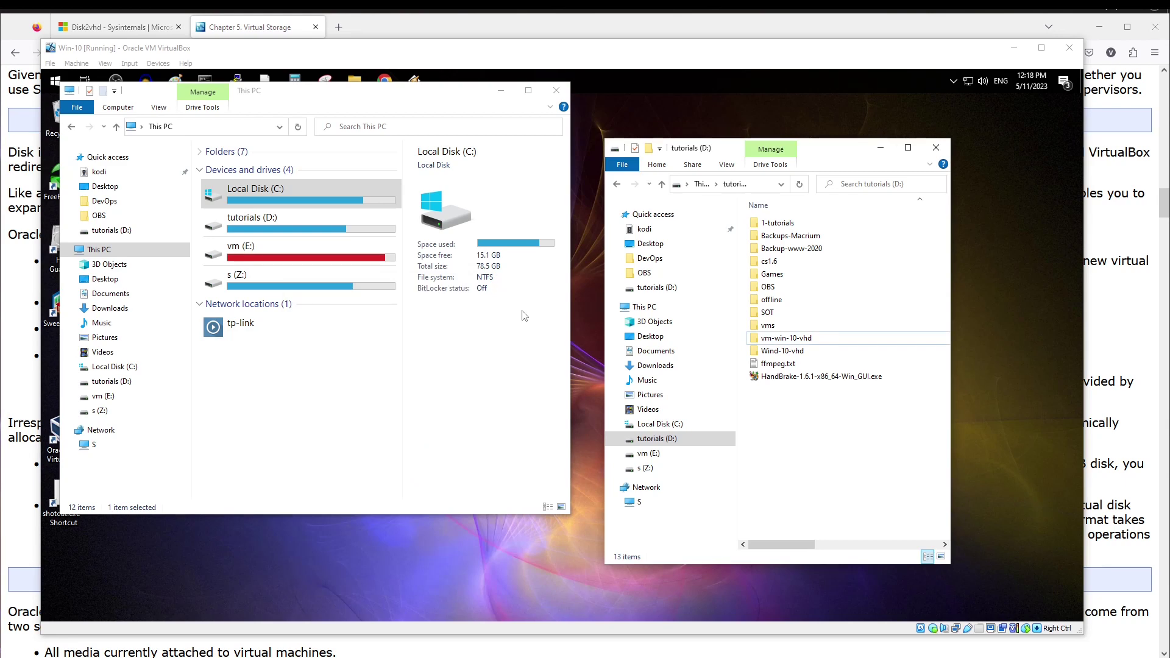
pyautogui.click(556, 90)
pyautogui.click(936, 148)
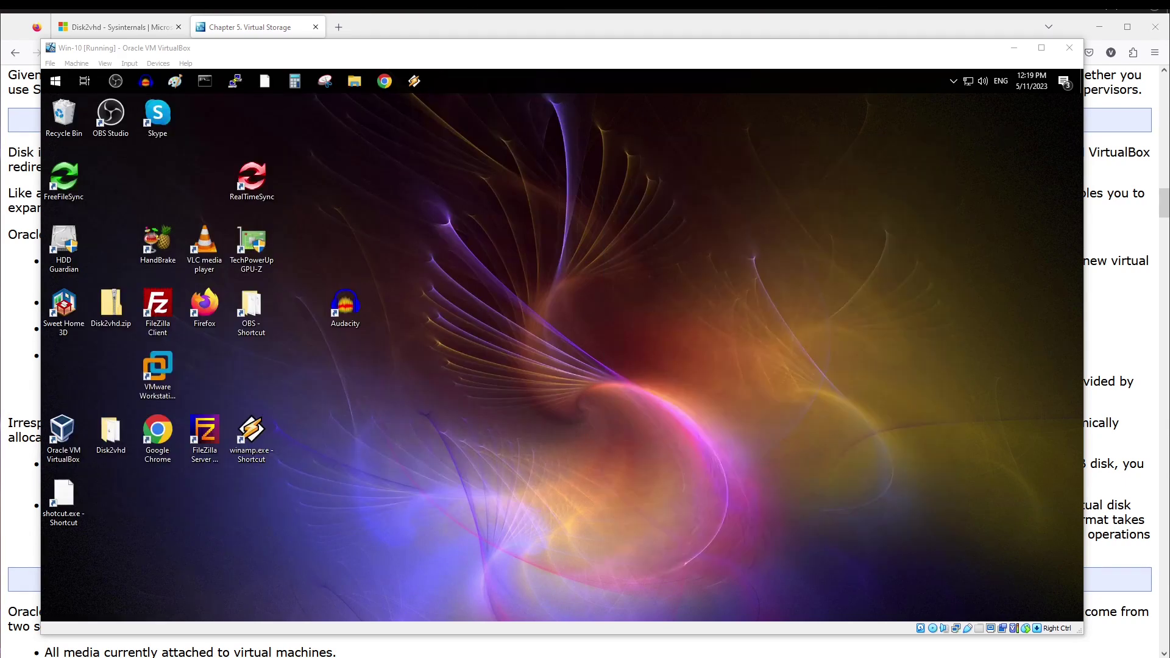